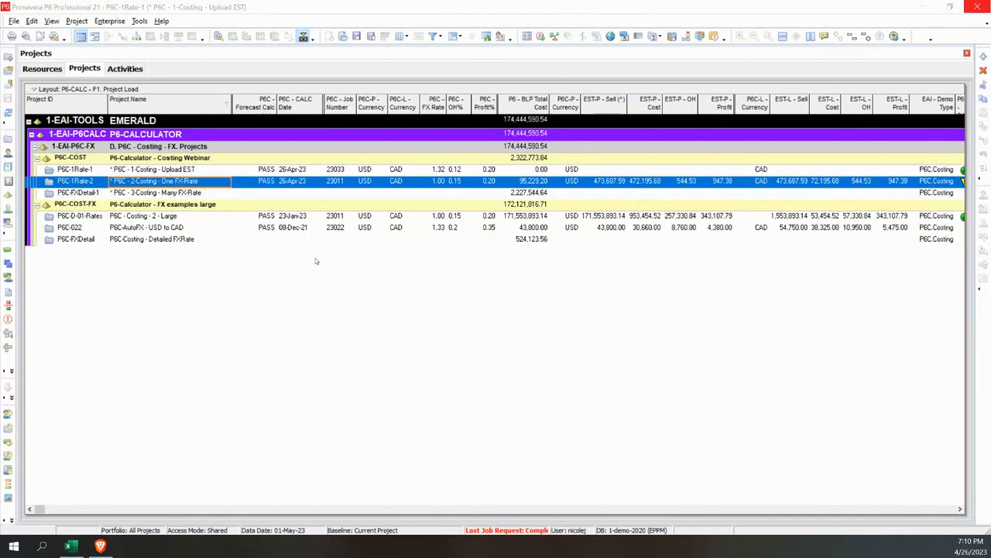
Select the project "P6C - 1-Costing - Upload EST" and show its activities
left_click(178, 170)
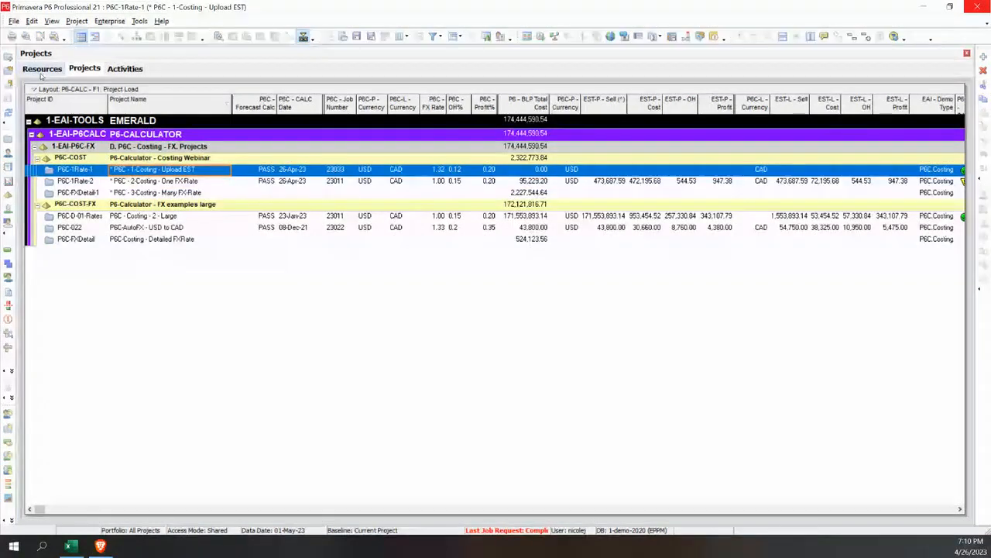
left_click(120, 69)
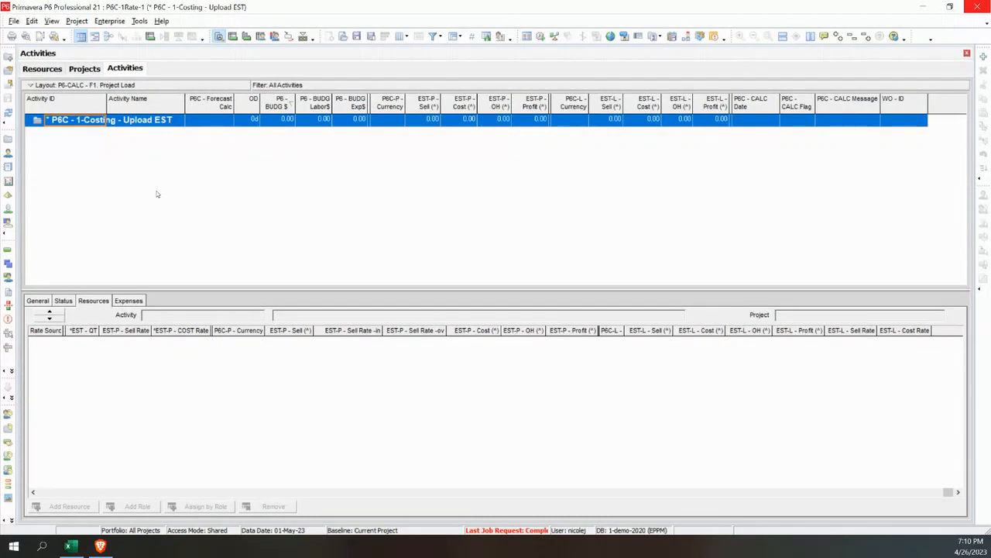
Switch to the P6-Calculator load workbook in Excel, view its Resource sheet at full size, and return to Primavera P6
left_click(71, 547)
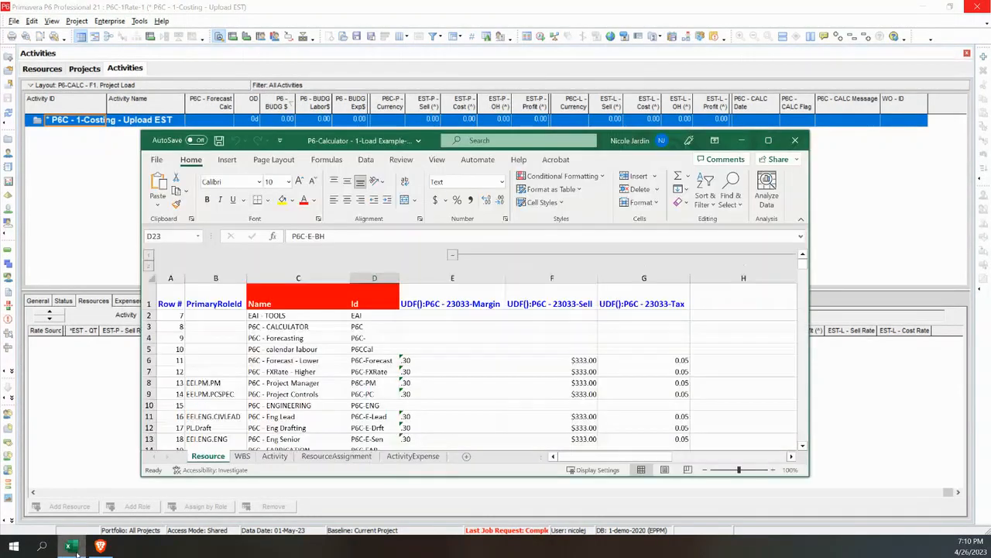
left_click(768, 141)
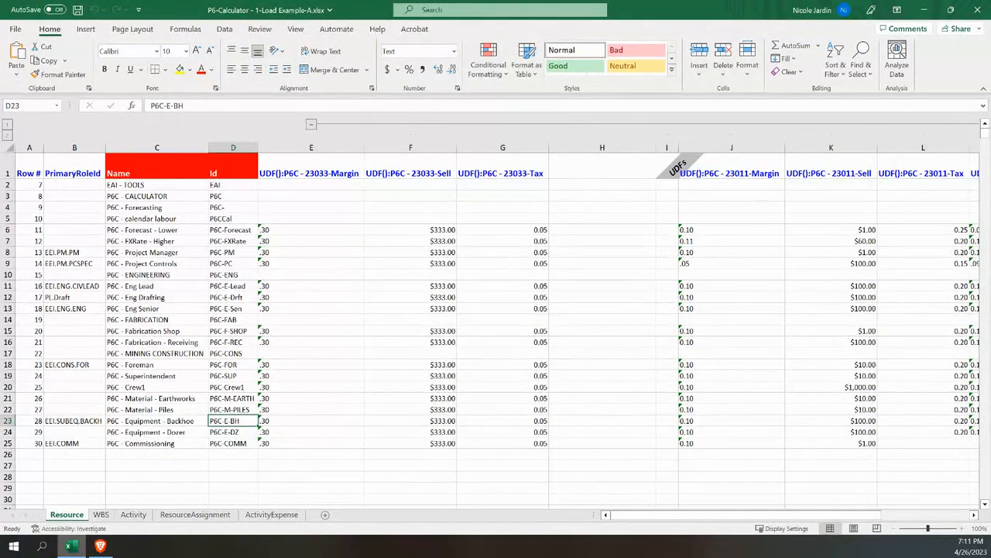
mouse_move(101, 544)
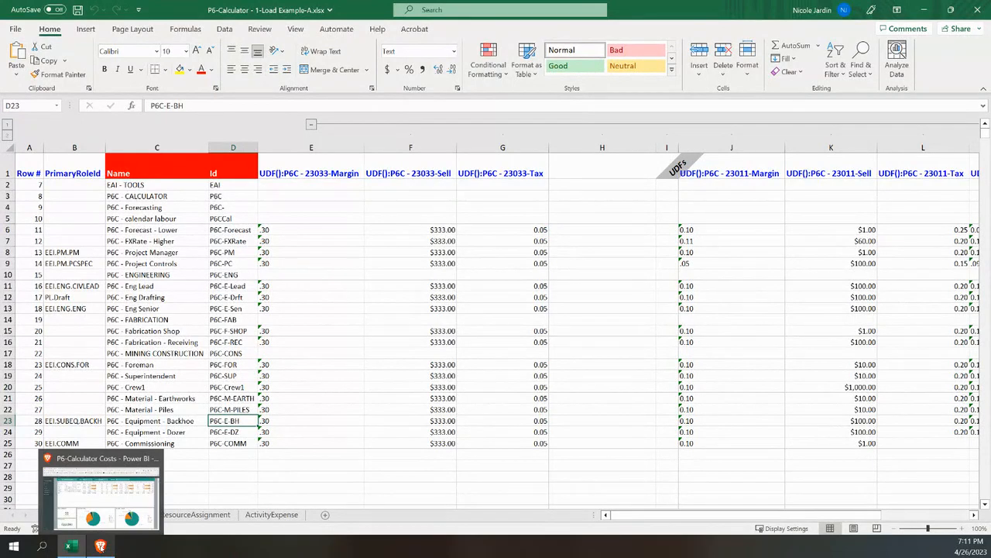
left_click(79, 547)
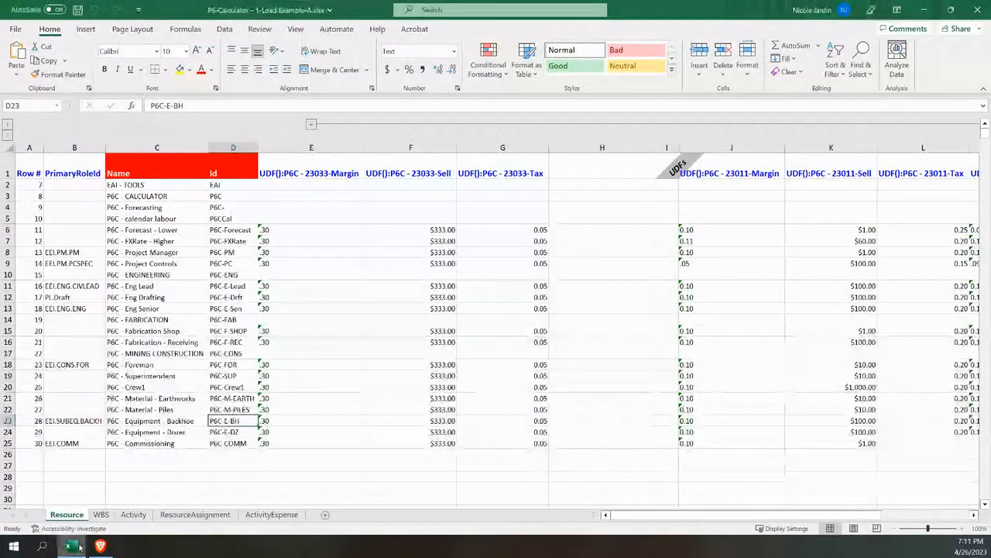
left_click(79, 547)
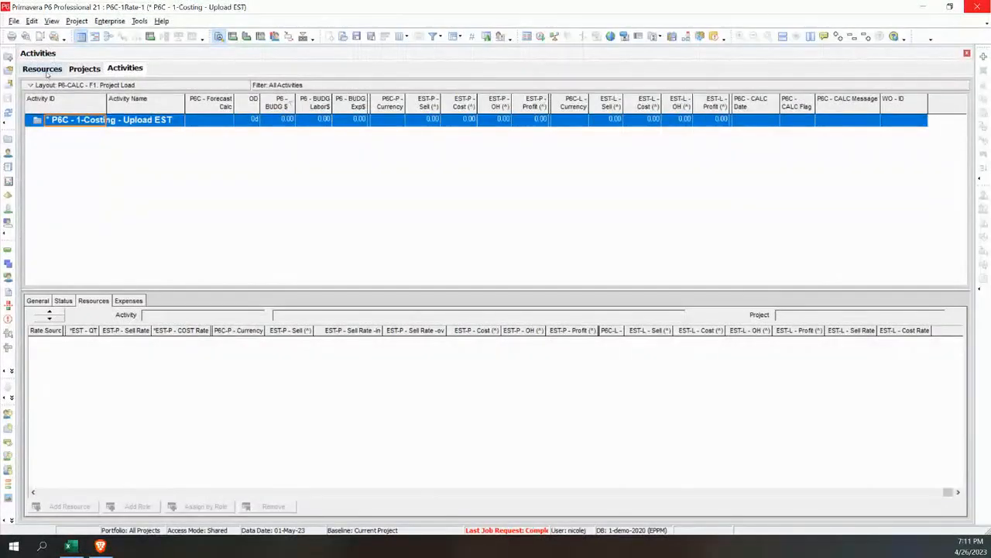
Examine the resource list, including the units and prices of P6C - ENGINEERING and the 23011-Rate of P6C - Eng Lead
left_click(43, 69)
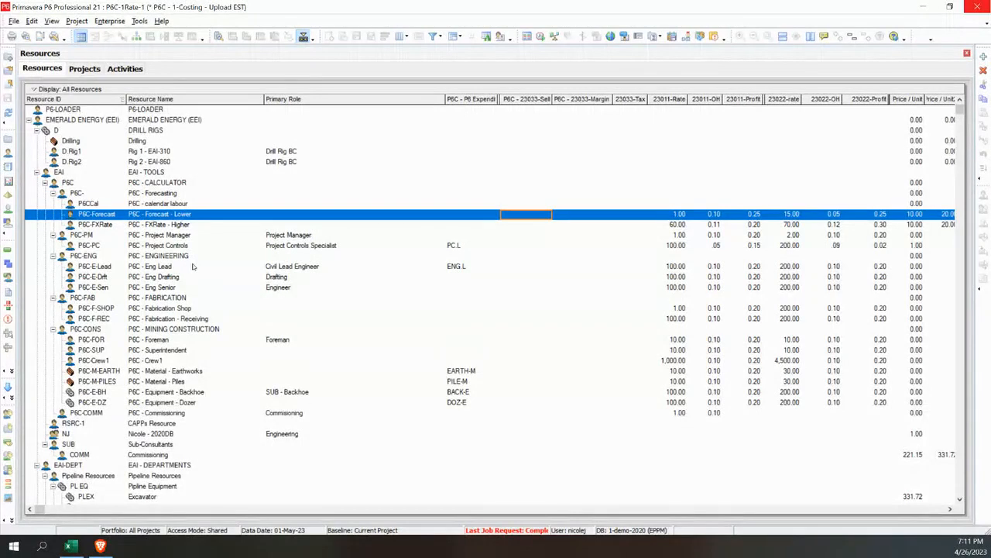
scroll(192, 265, "down", 1)
left_click(143, 227)
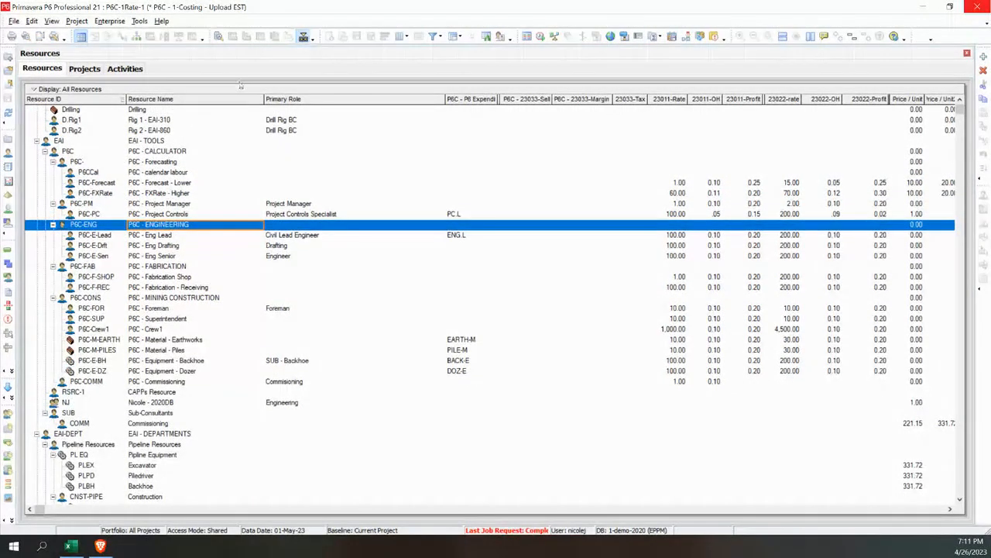
left_click(219, 36)
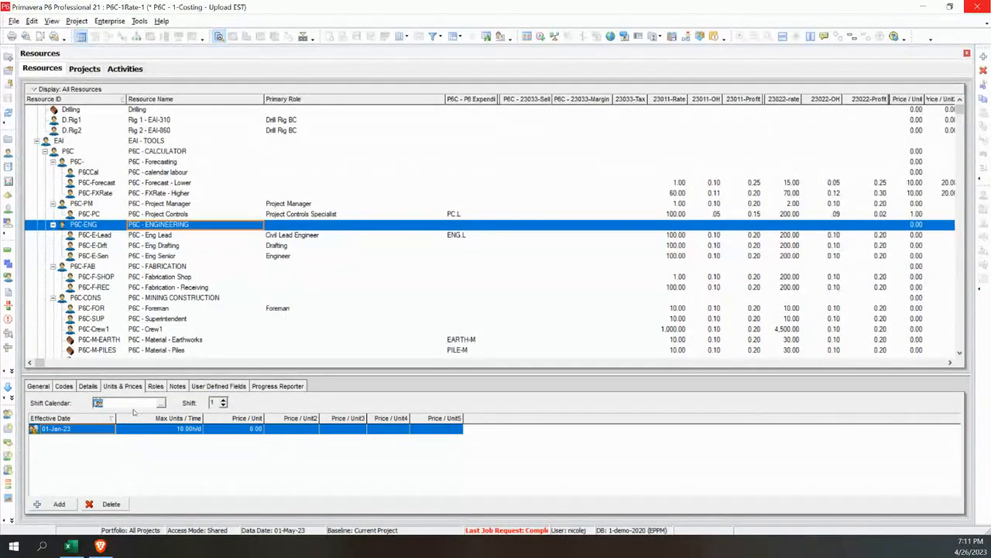
left_click(159, 430)
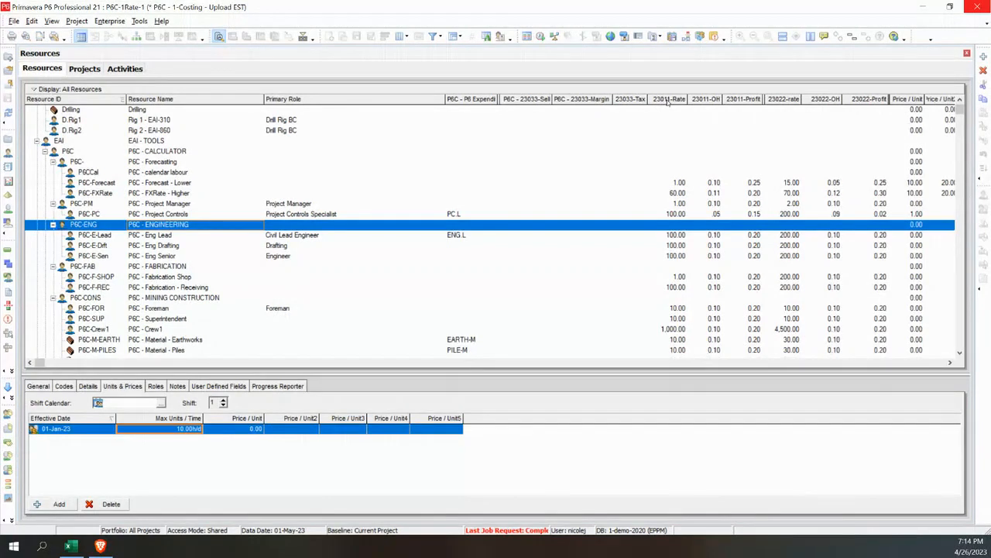
left_click(676, 236)
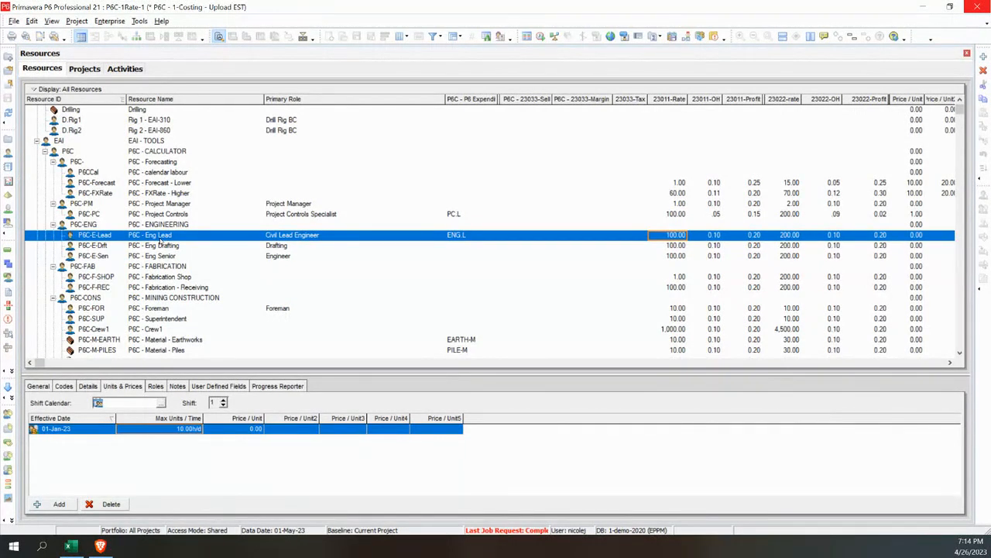
Switch to the Excel load workbook and examine the 23033 Margin, Sell and Tax UDF columns for the listed resources
left_click(71, 547)
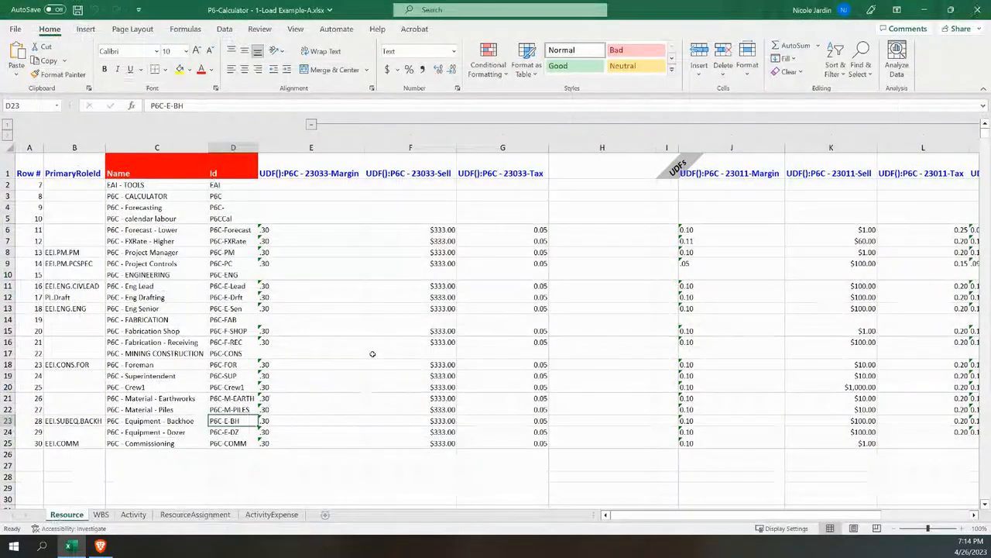
left_click(317, 175)
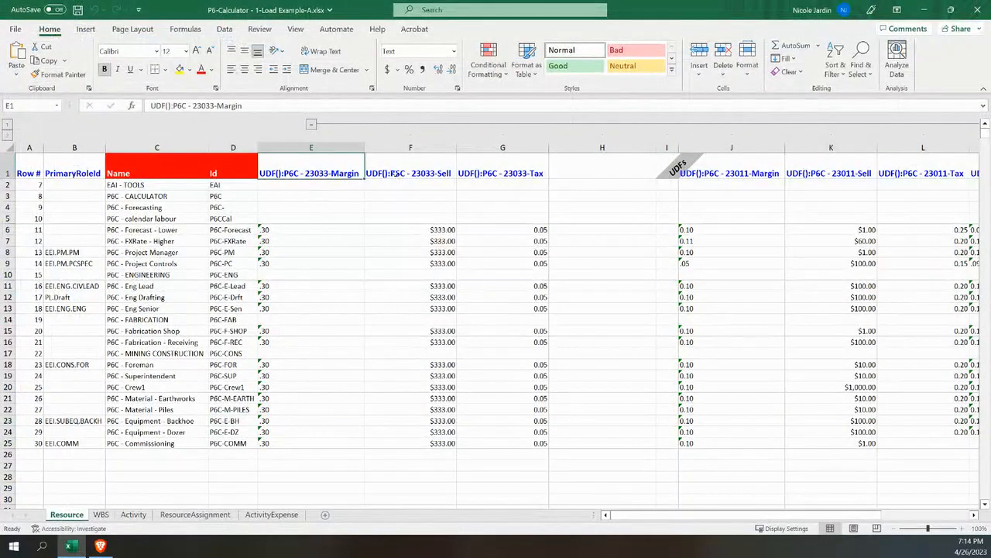
left_click(438, 174)
left_click(535, 175)
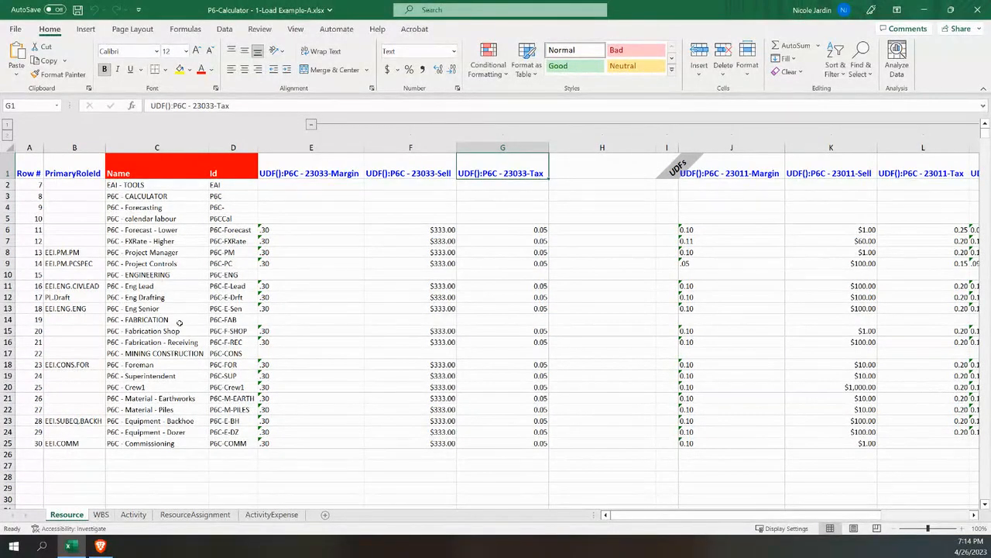
left_click_drag(7, 184, 46, 440)
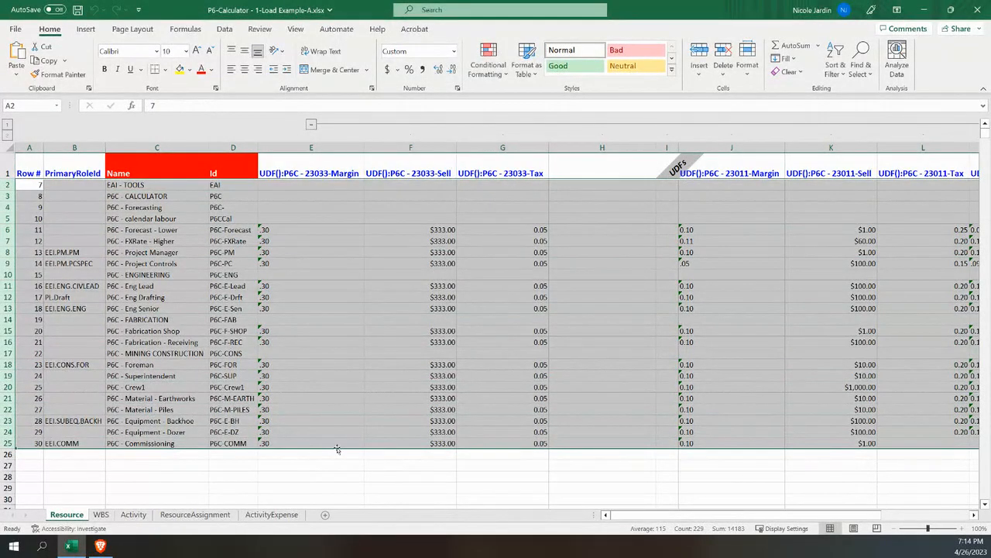
left_click(440, 229)
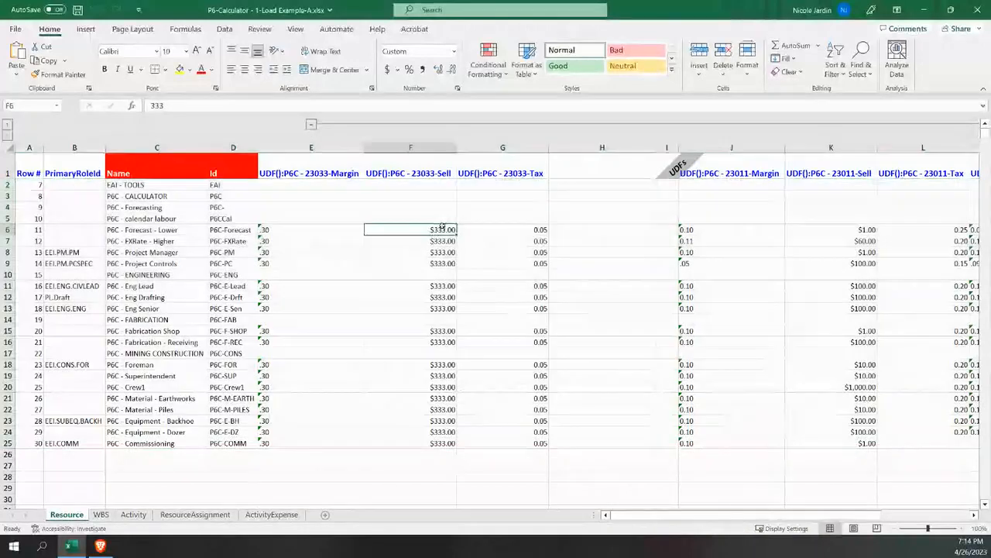
left_click(435, 148)
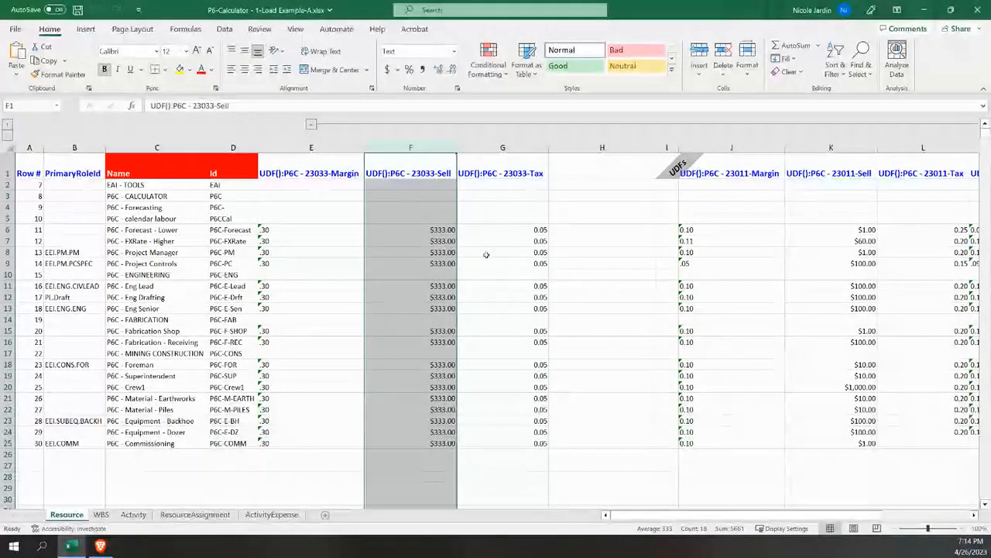
left_click(465, 147)
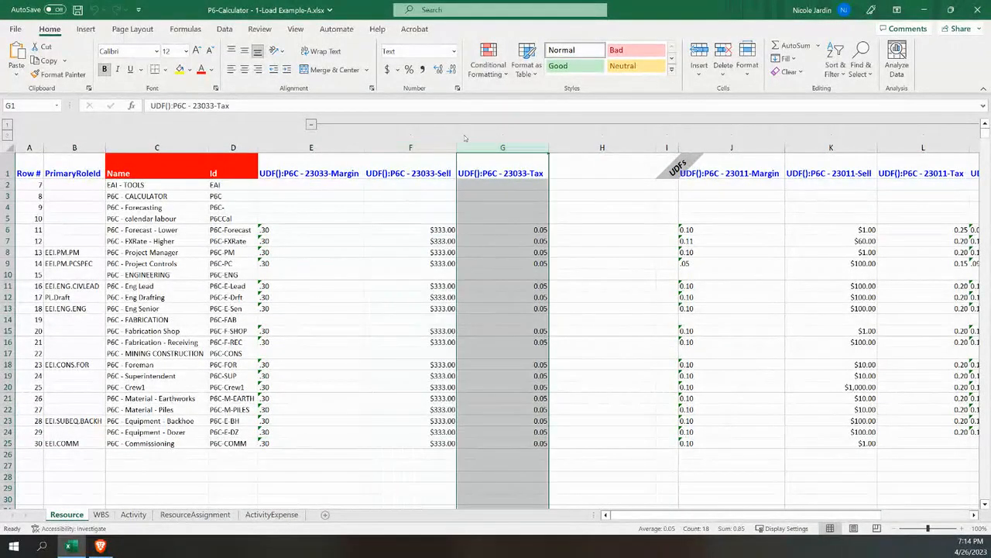
left_click(333, 146)
left_click(482, 149)
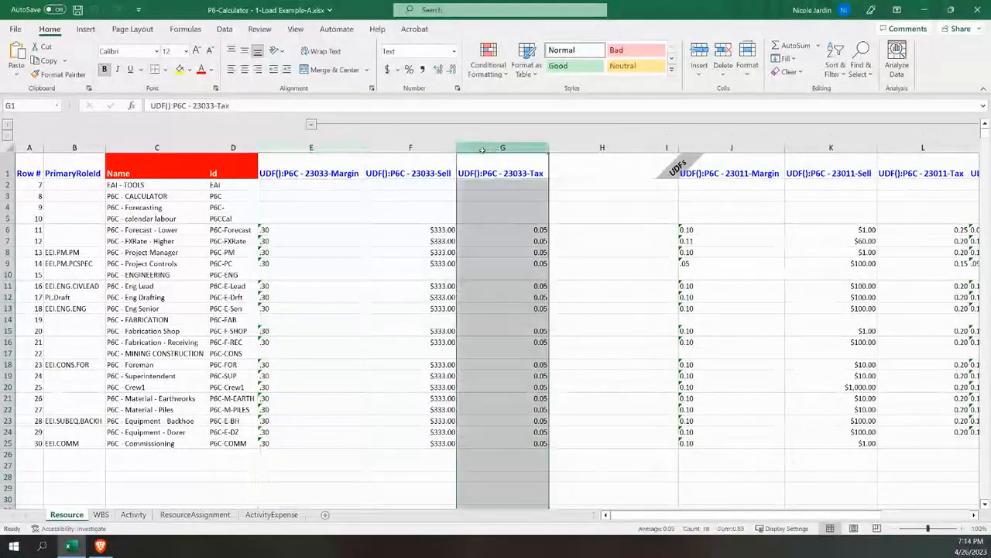
left_click(340, 148)
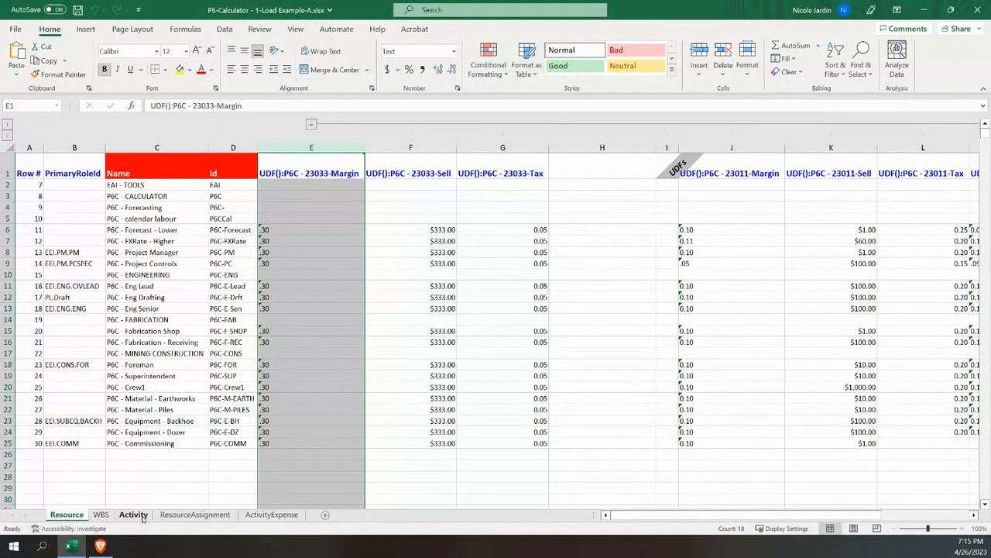
Review the WBS and Activity sheets of the load workbook
left_click(100, 515)
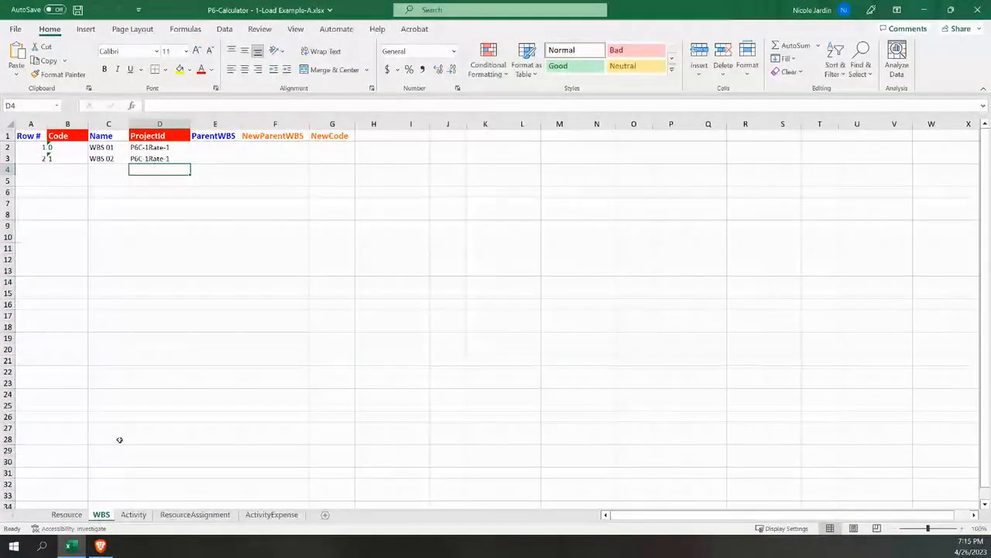
left_click(133, 514)
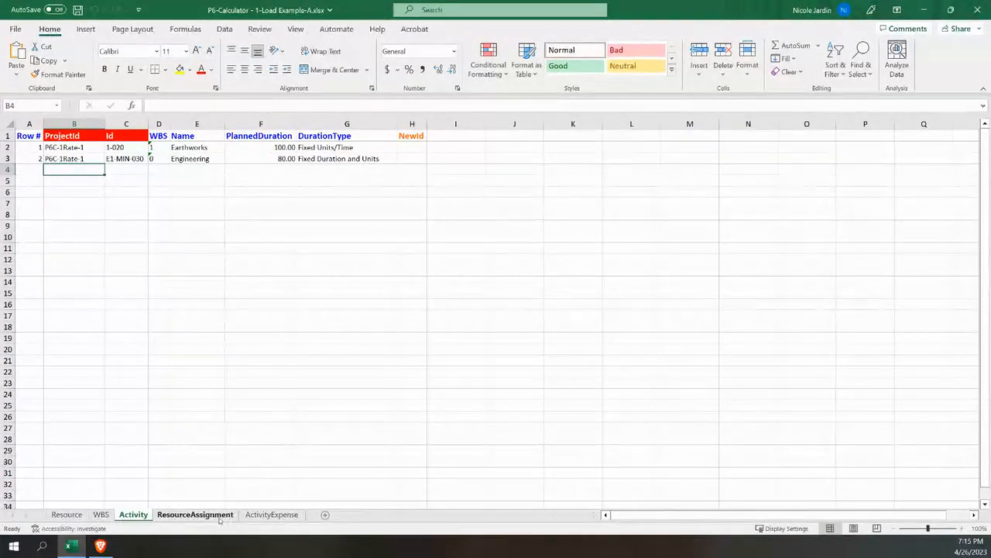
Examine the ResourceId, ActivityId, CostAccountId and RoleId entries on the ResourceAssignment sheet
left_click(195, 514)
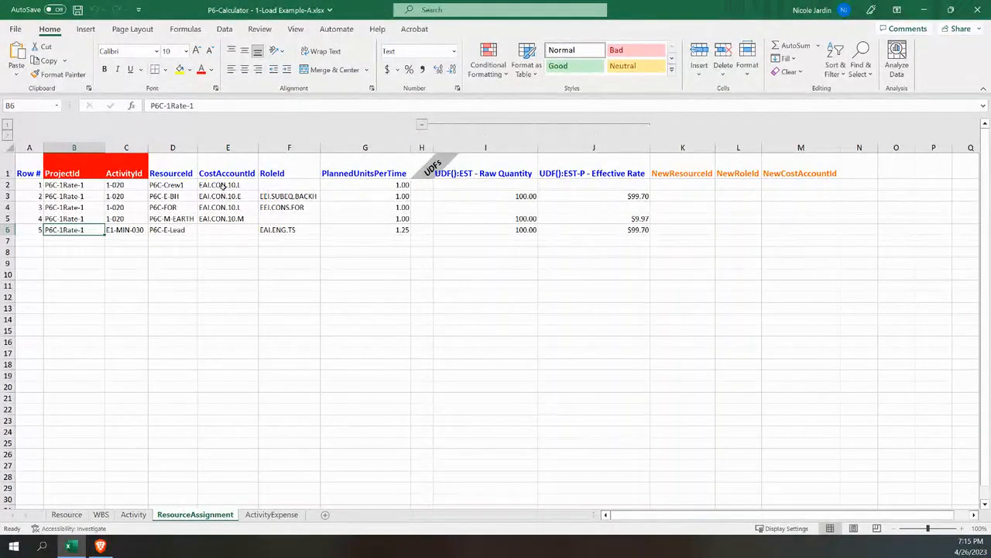
left_click_drag(186, 185, 189, 225)
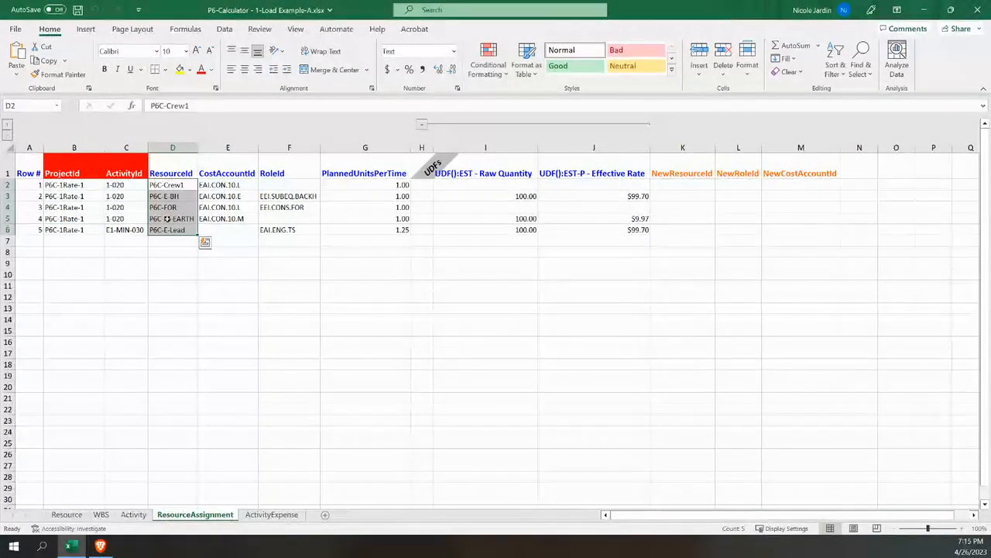
left_click(220, 184)
left_click_drag(141, 185, 133, 229)
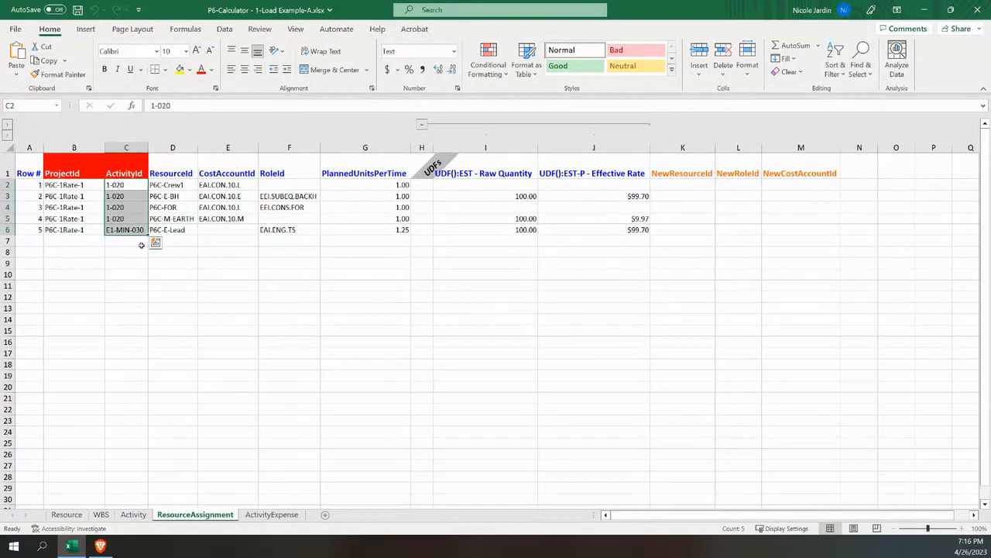
left_click_drag(226, 184, 231, 219)
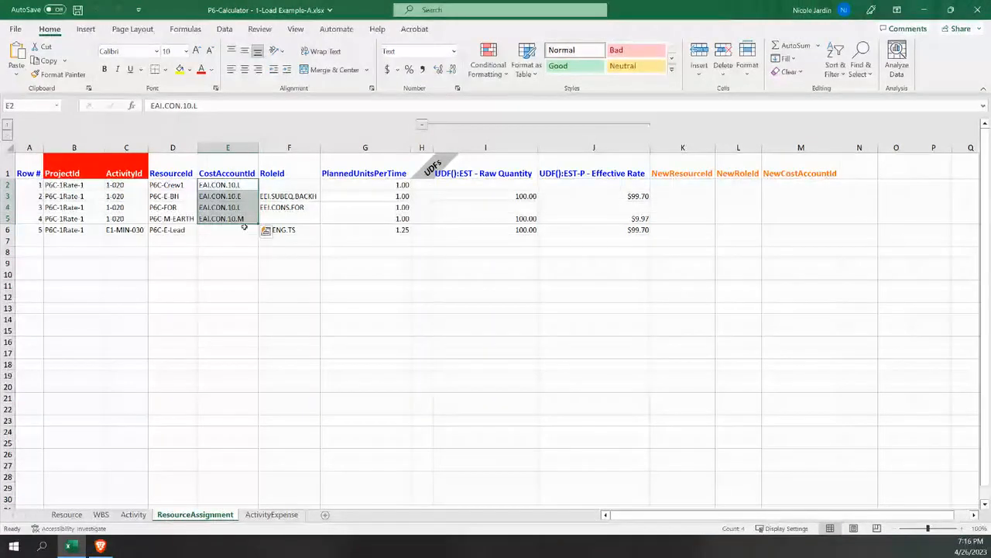
left_click(297, 184)
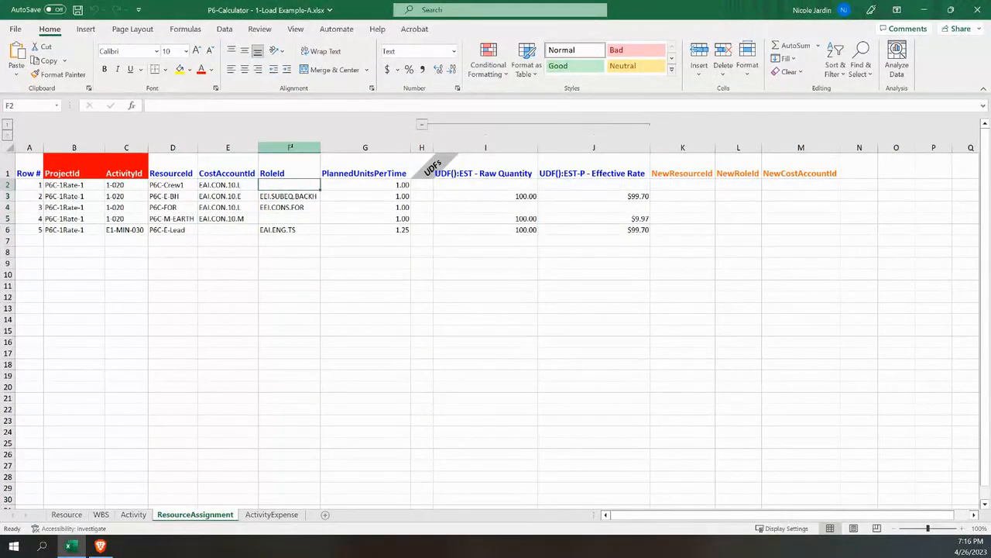
left_click(290, 147)
left_click(289, 230)
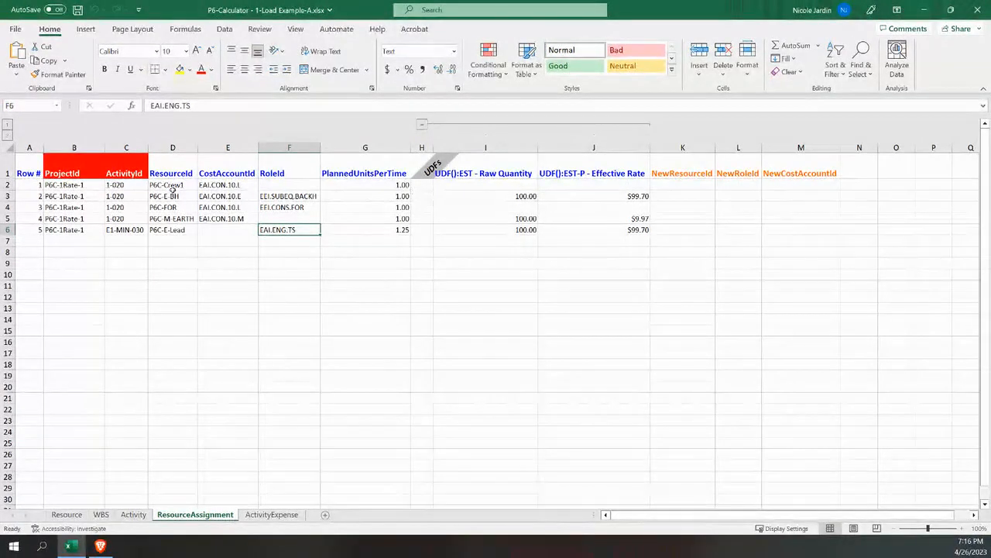
Examine the EST - Raw Quantity and EST-P - Effective Rate UDF columns of the resource assignments
left_click(491, 195)
left_click_drag(492, 195, 491, 232)
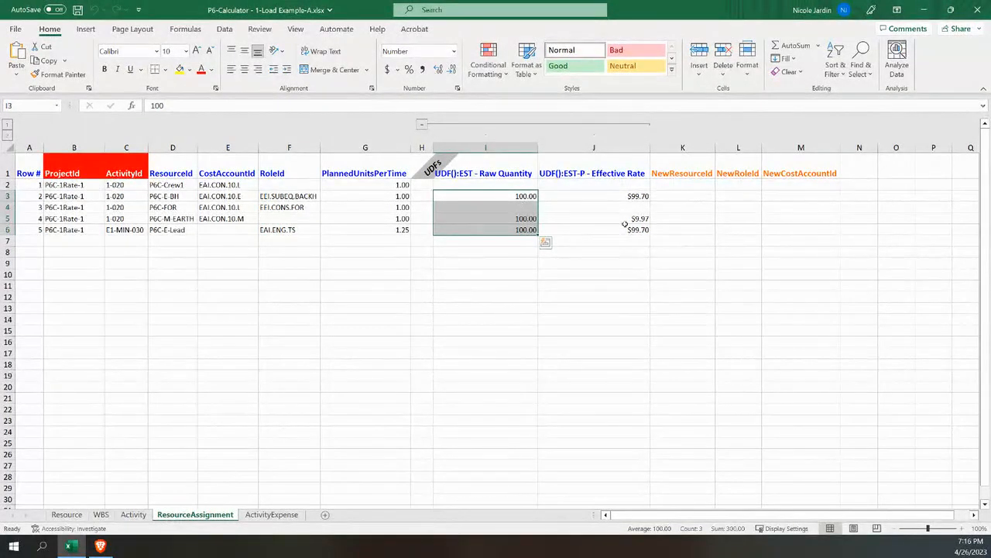
left_click(609, 145)
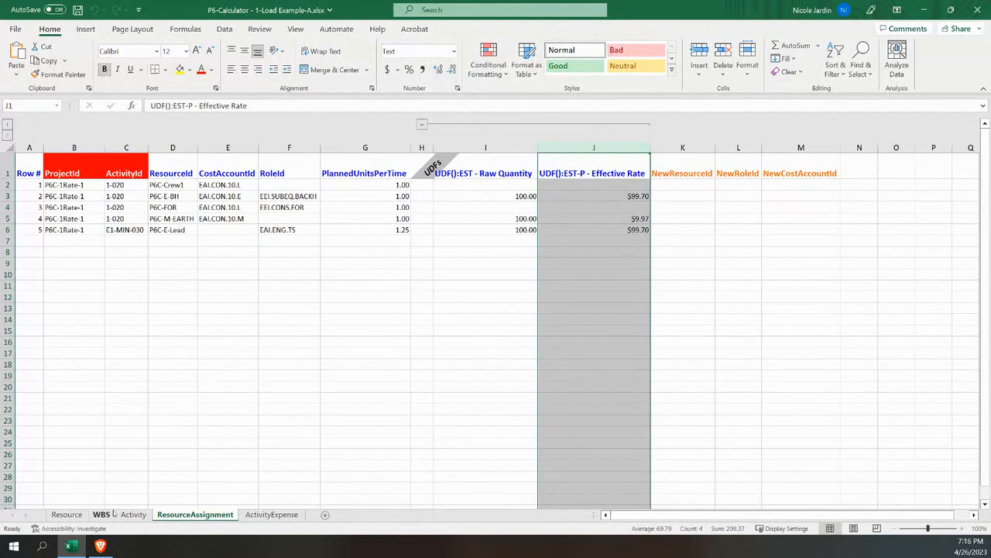
Review the ActivityExpense sheet, glance at the Power BI cost report in the browser, and return to the workbook
left_click(84, 516)
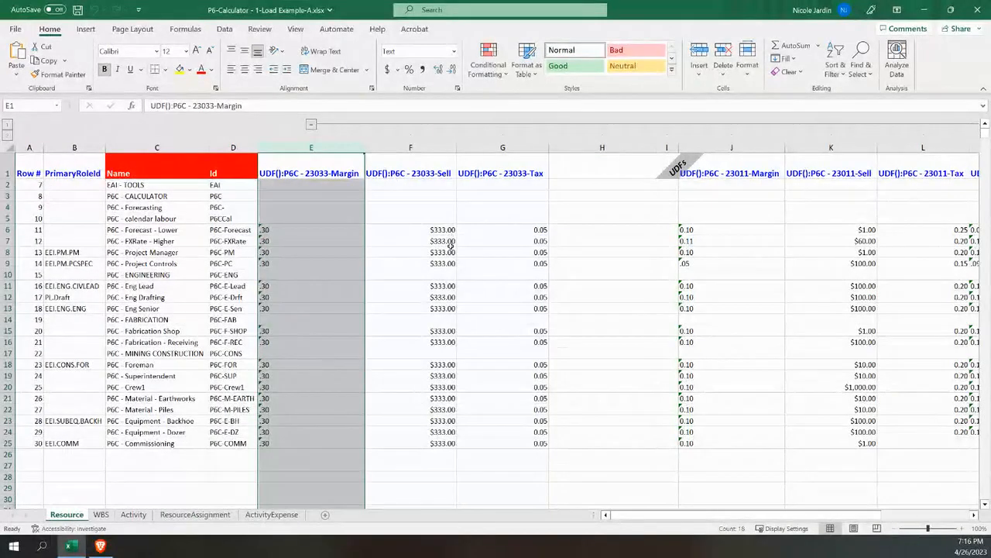
left_click(271, 516)
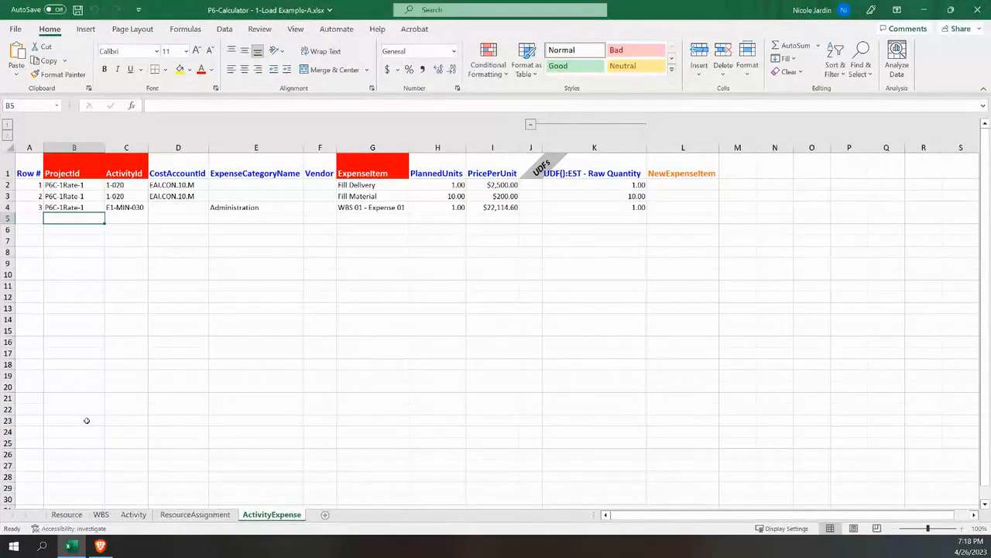
left_click(100, 546)
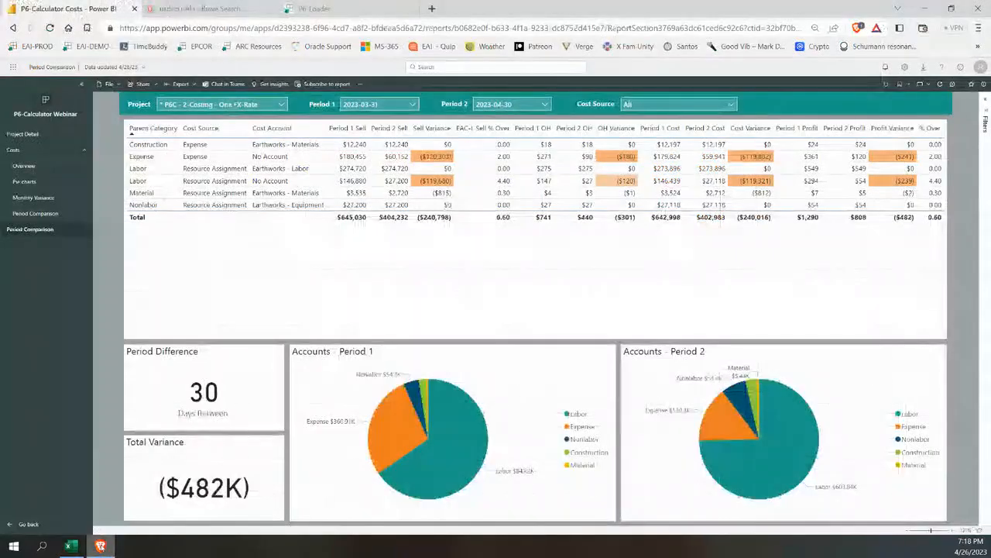
left_click(76, 546)
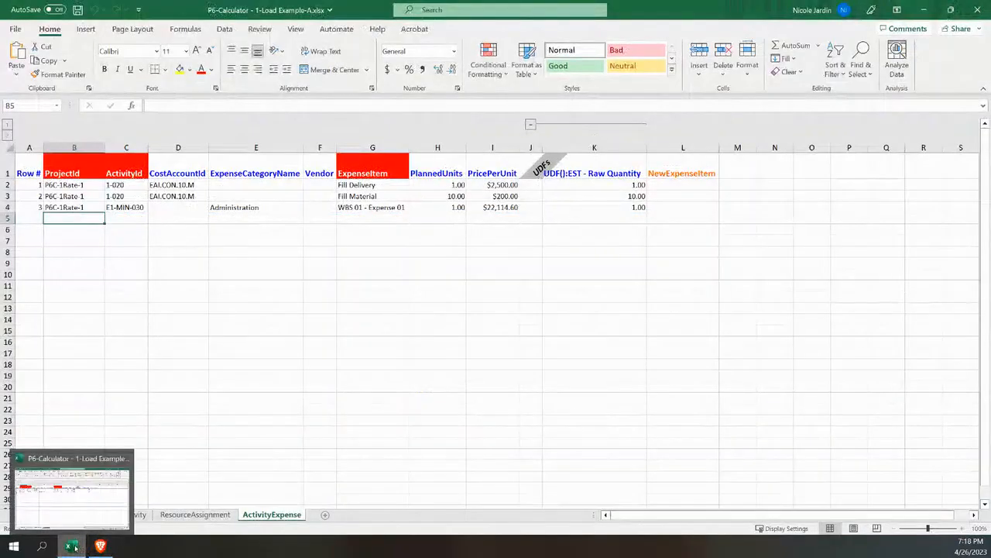
Switch to P6-Loader in the browser and sign in to the 1-demo-2020 database with the account password
left_click(99, 546)
left_click(348, 8)
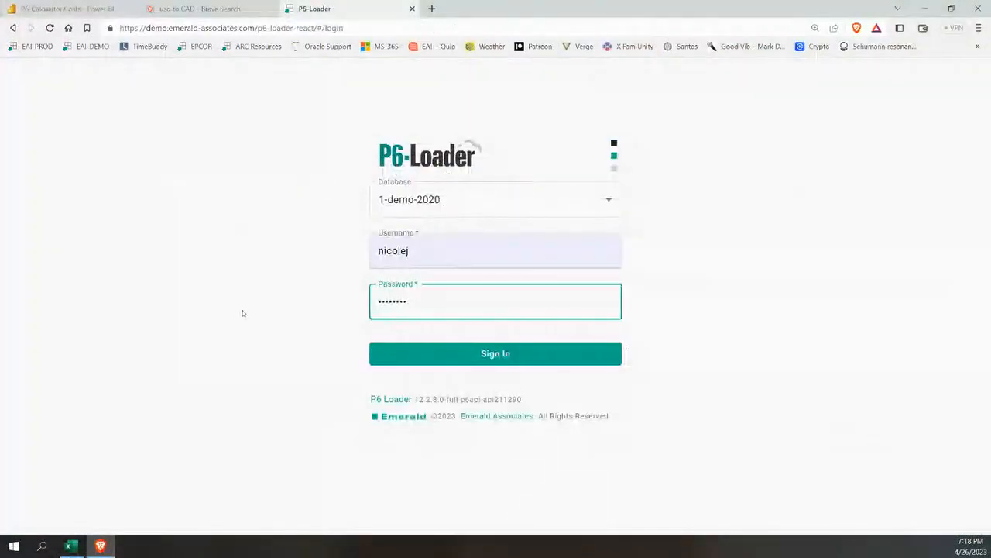
left_click_drag(427, 290, 376, 298)
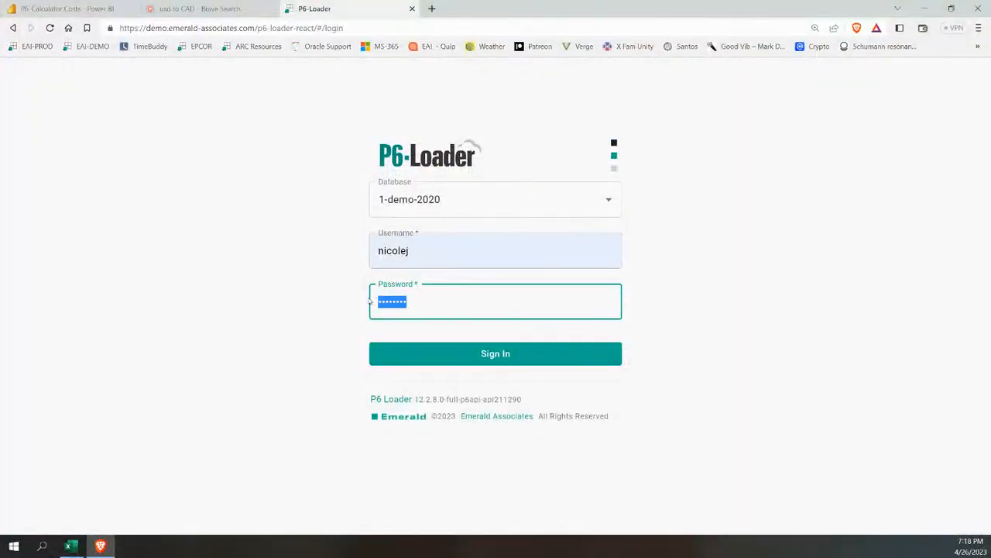
type("********")
left_click(446, 353)
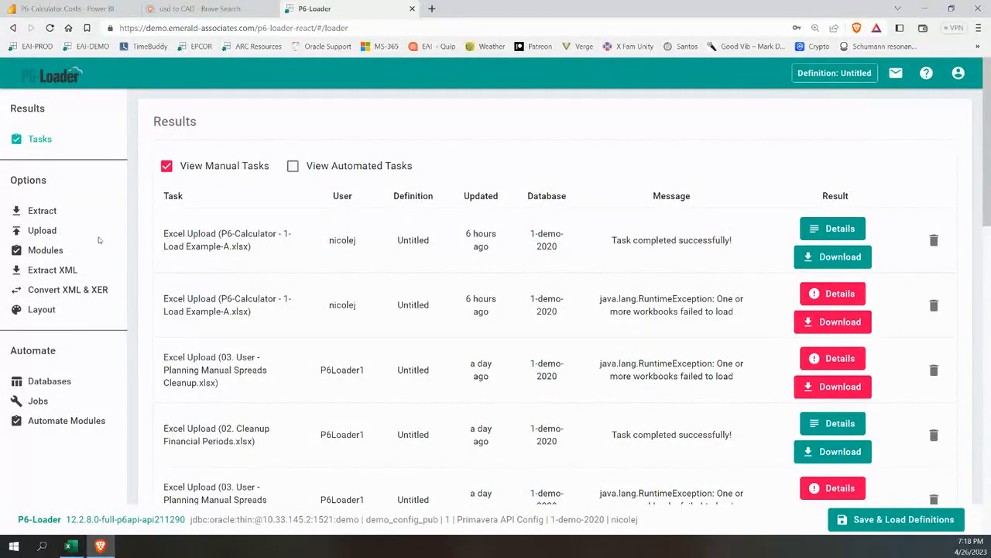
Upload the workbook P6-Calculator - 1-Load Example-A.xlsx from the P6-Calculator Costing folder without enabling deletes
left_click(48, 230)
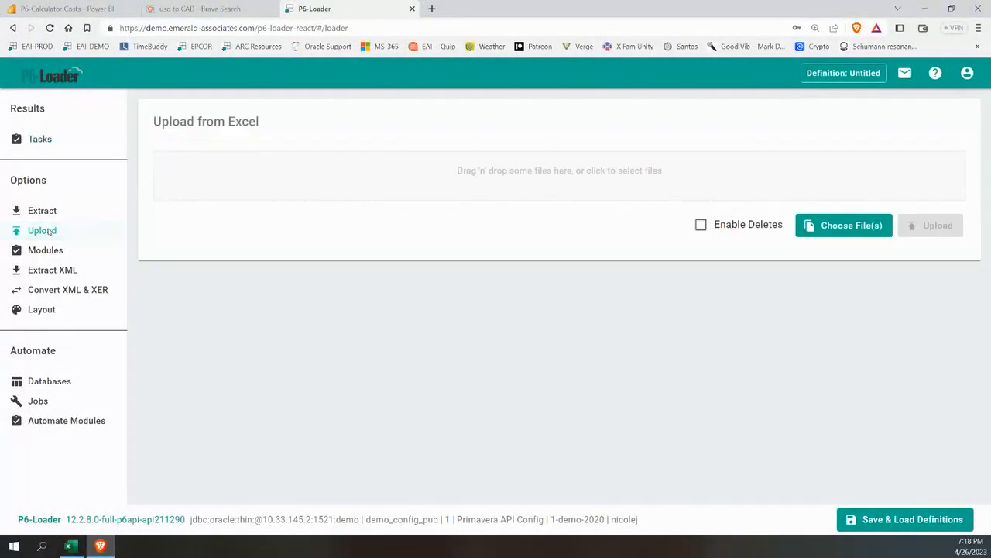
left_click(305, 183)
left_click(252, 87)
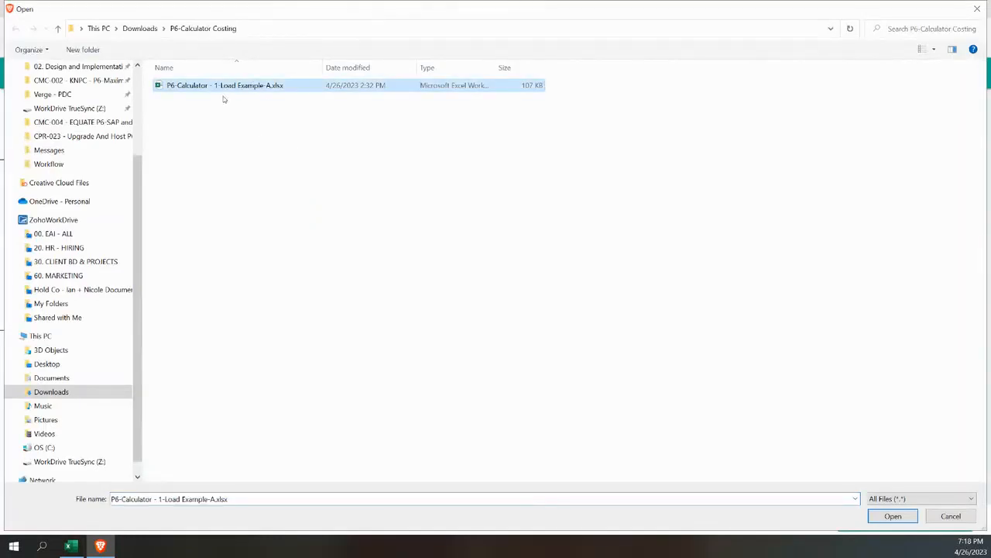
left_click(897, 519)
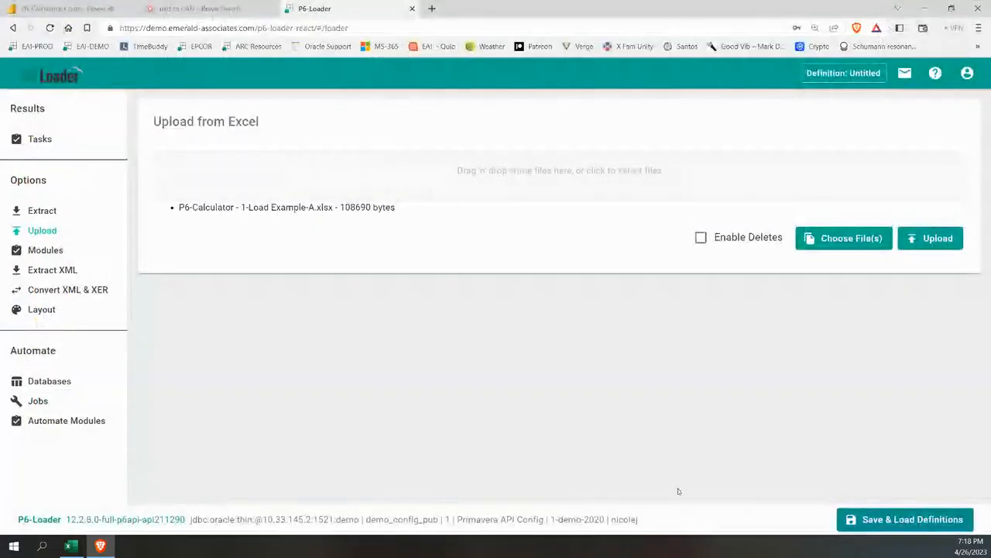
left_click(908, 239)
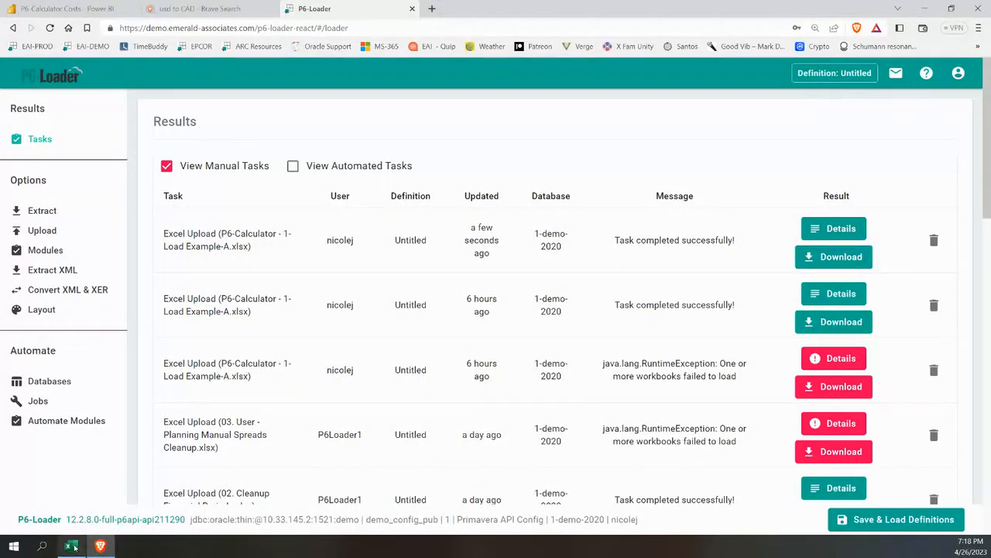
Switch to Primavera P6 and refresh its data from the database
mouse_move(99, 547)
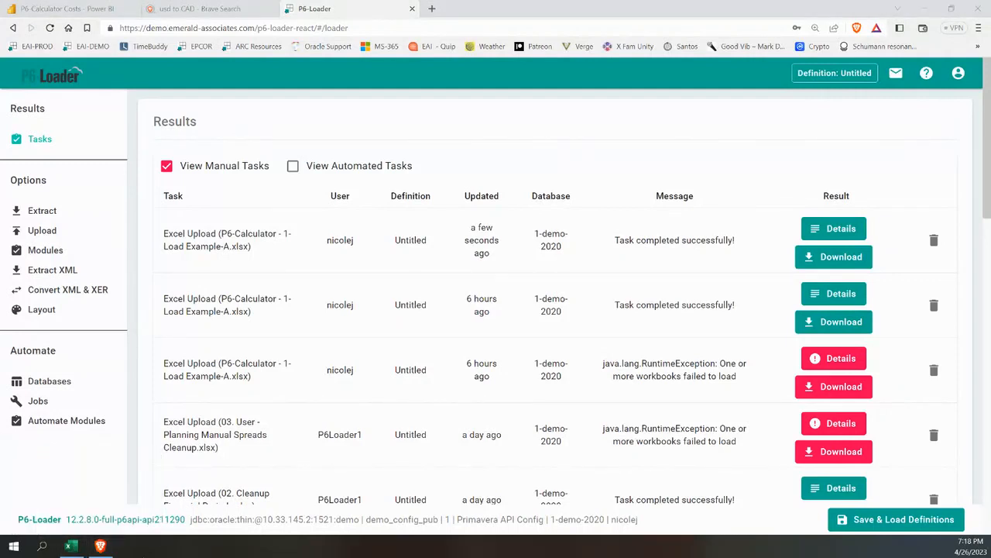
key("alt+Tab")
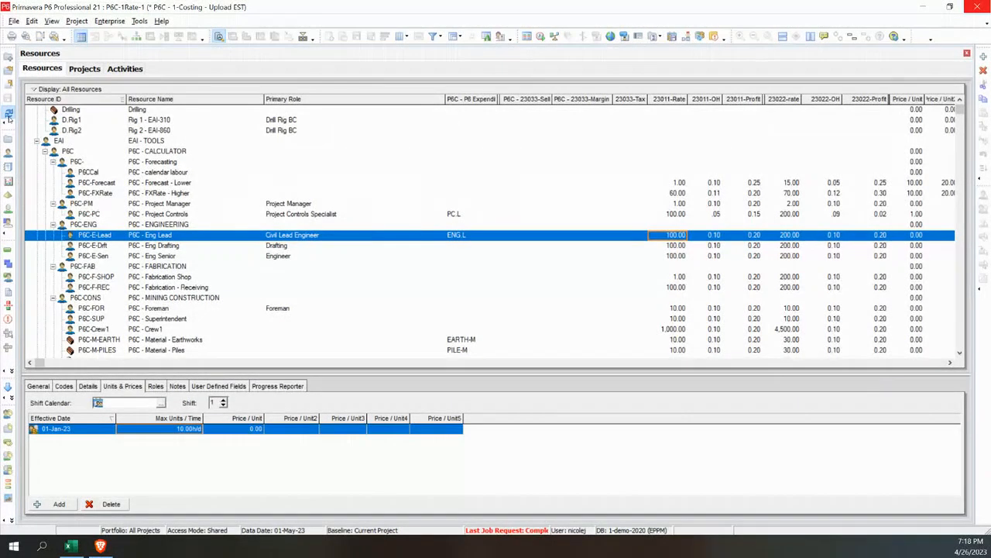
left_click(9, 118)
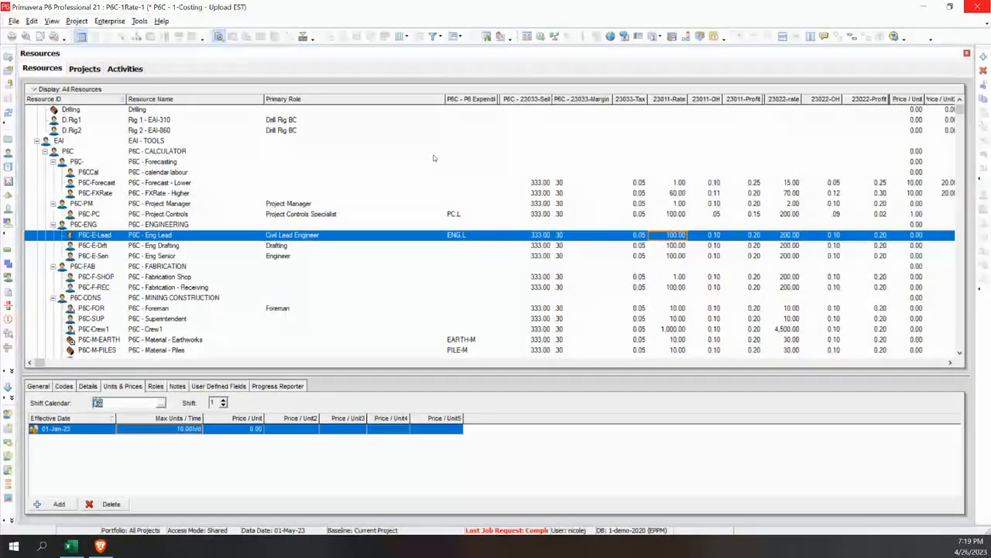
Review the loaded resource assignments and expenses of the Earthworks and Engineering activities
left_click(122, 69)
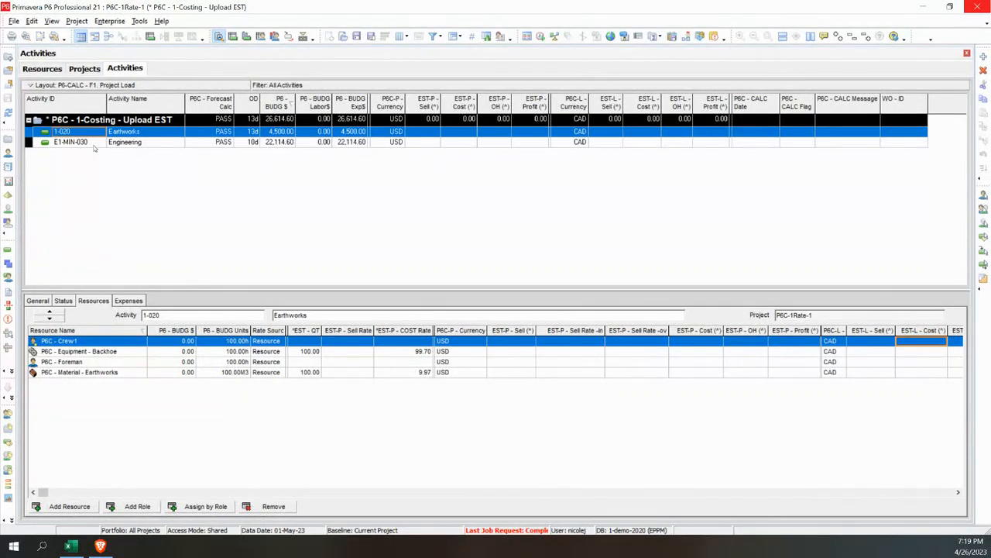
left_click(93, 144)
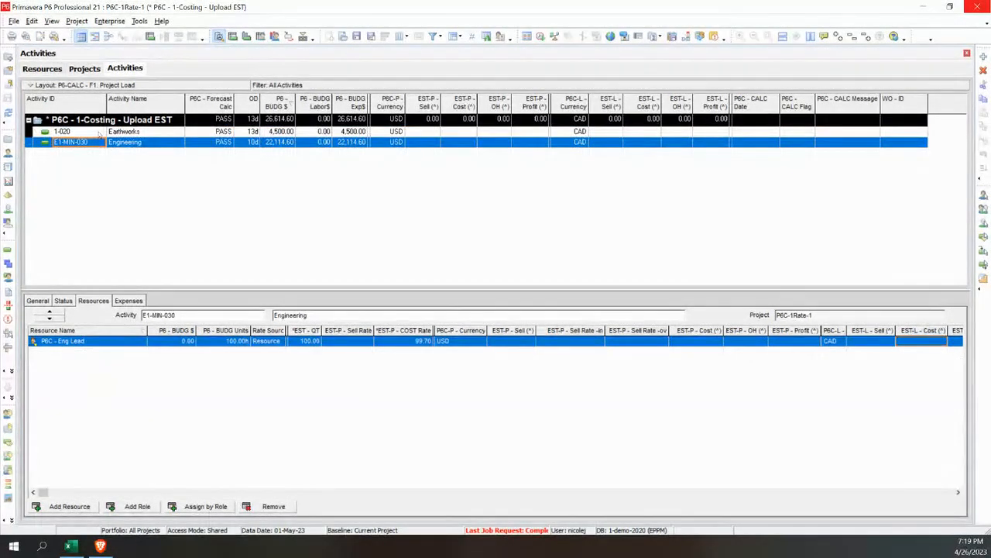
left_click(99, 134)
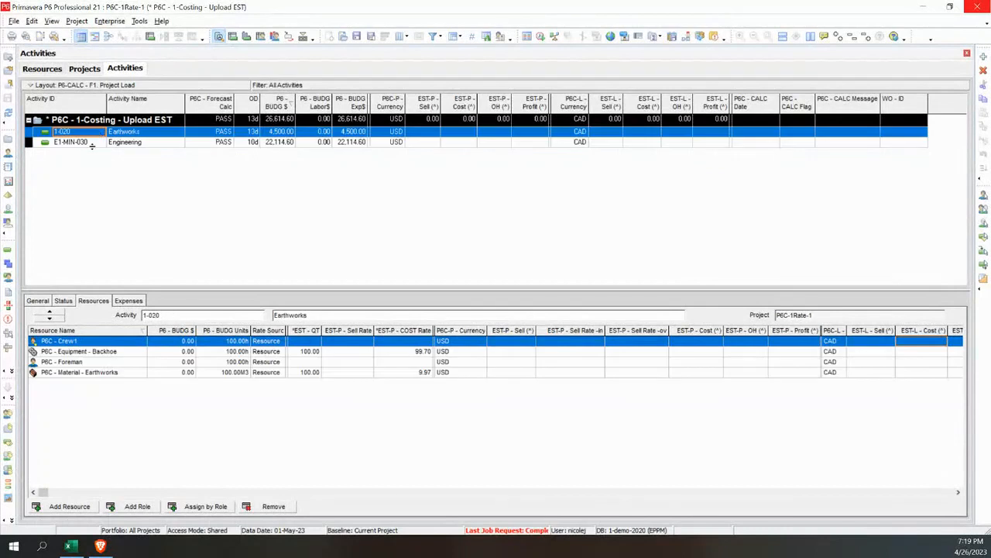
left_click(122, 303)
left_click(93, 145)
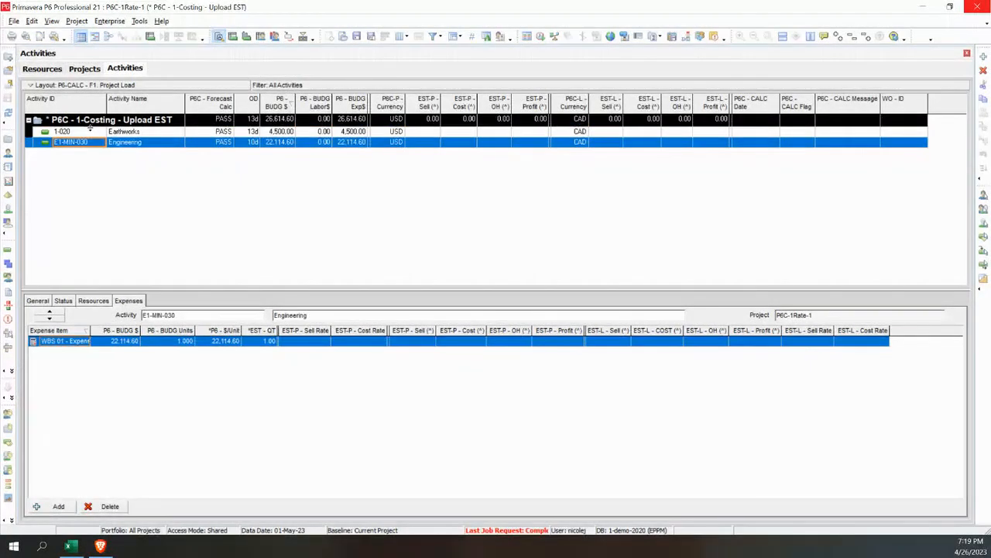
left_click(91, 134)
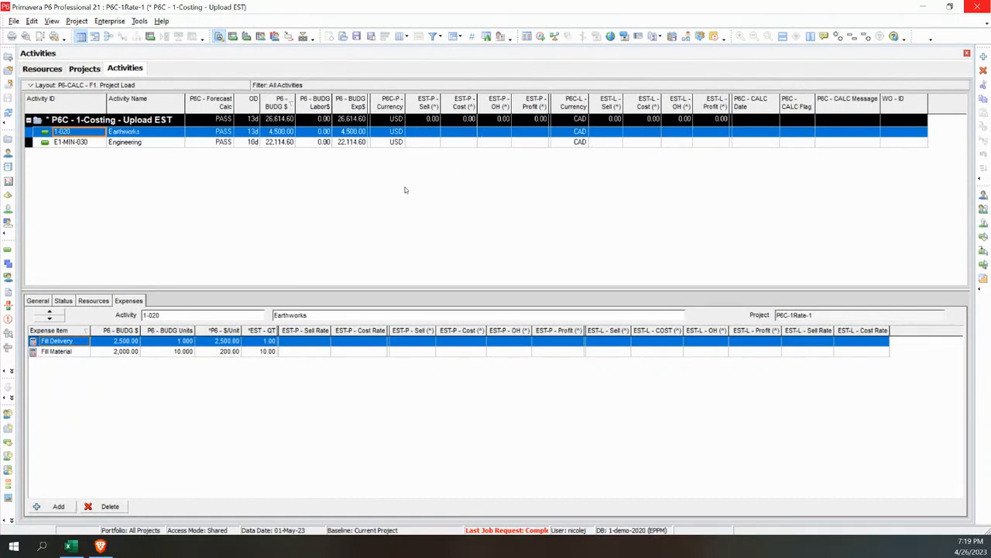
Set P6C - Forecast Calc to GO for project P6C-1Rate-1 and refresh the data
left_click(77, 70)
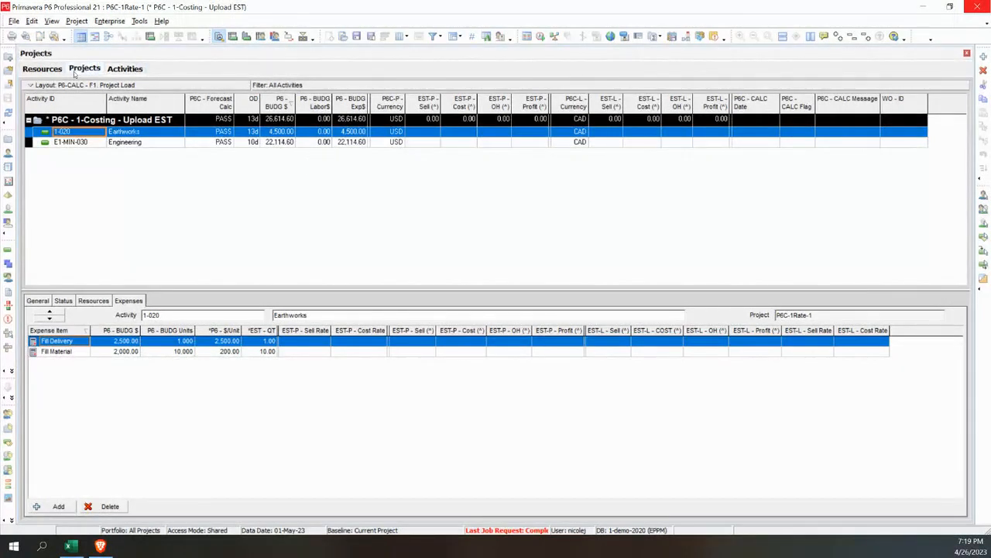
left_click(259, 174)
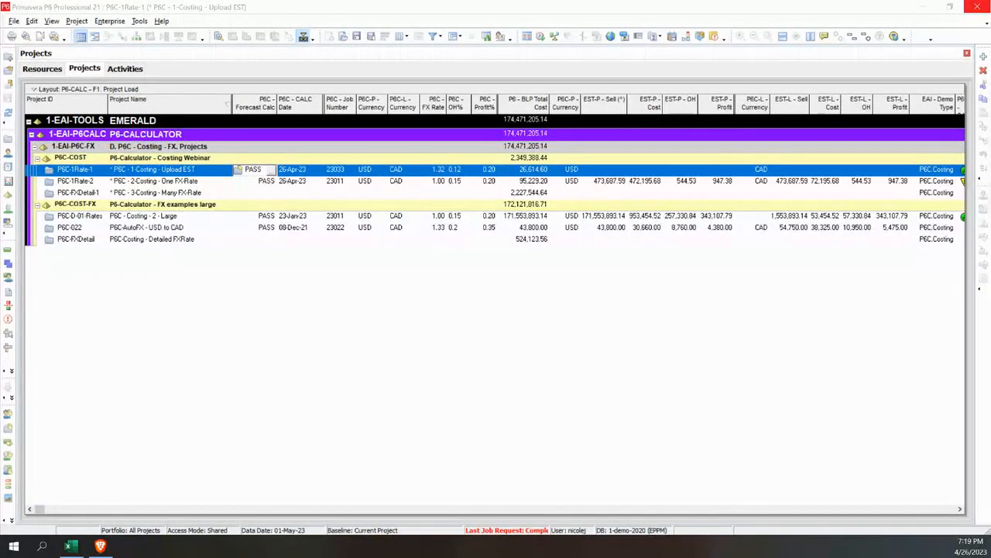
double_click(216, 215)
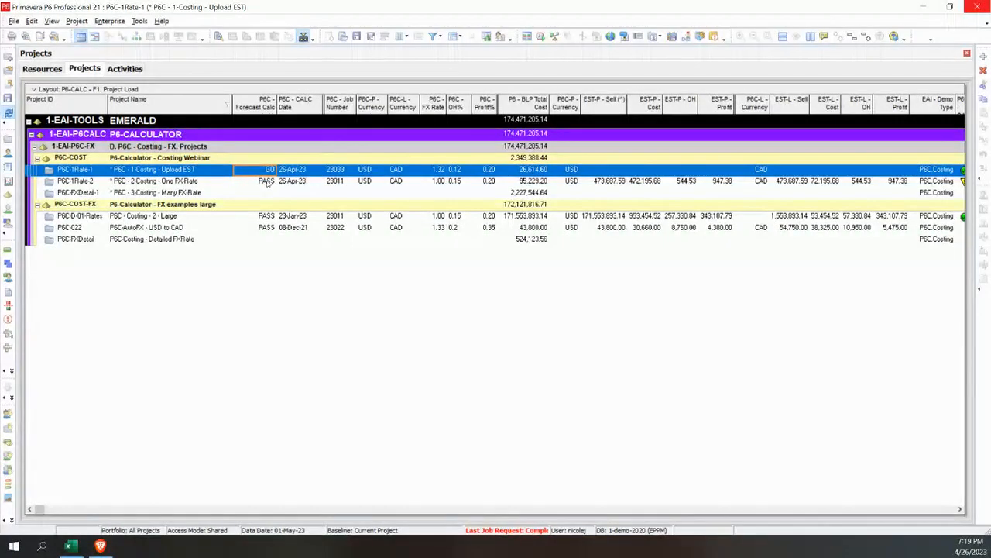
key("F5")
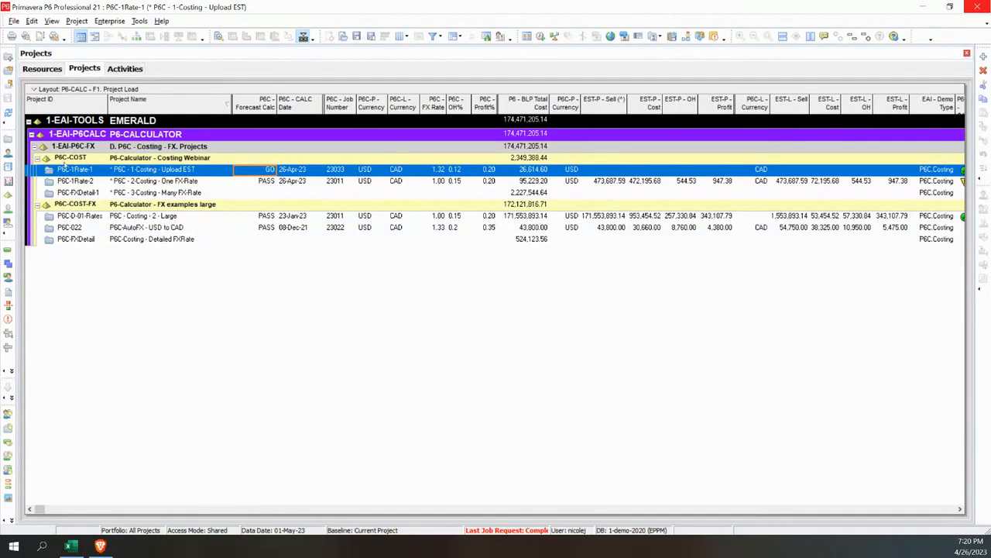
Examine the calculated estimate values of the Upload EST project, the resource rates, and the Earthworks expenses and resource assignments
left_click(128, 69)
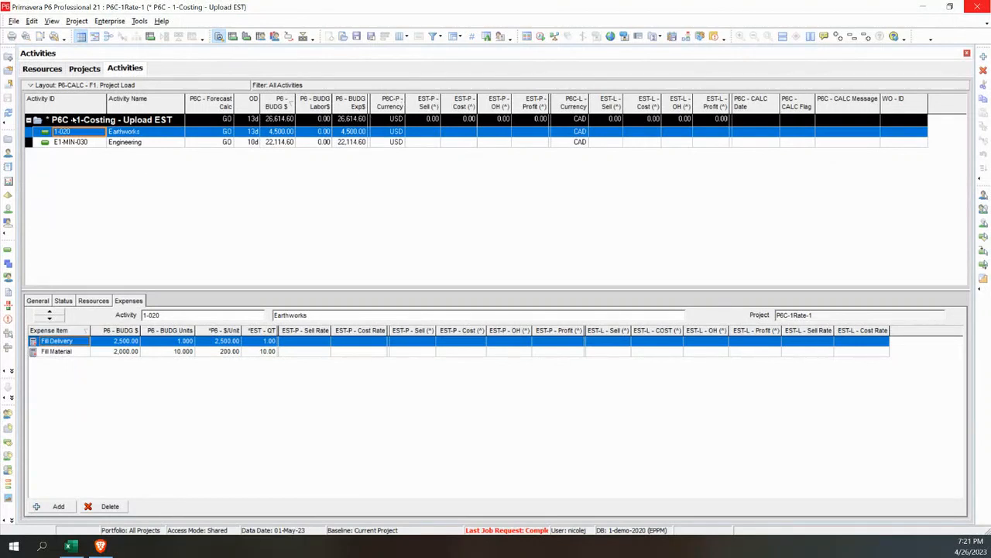
left_click(86, 70)
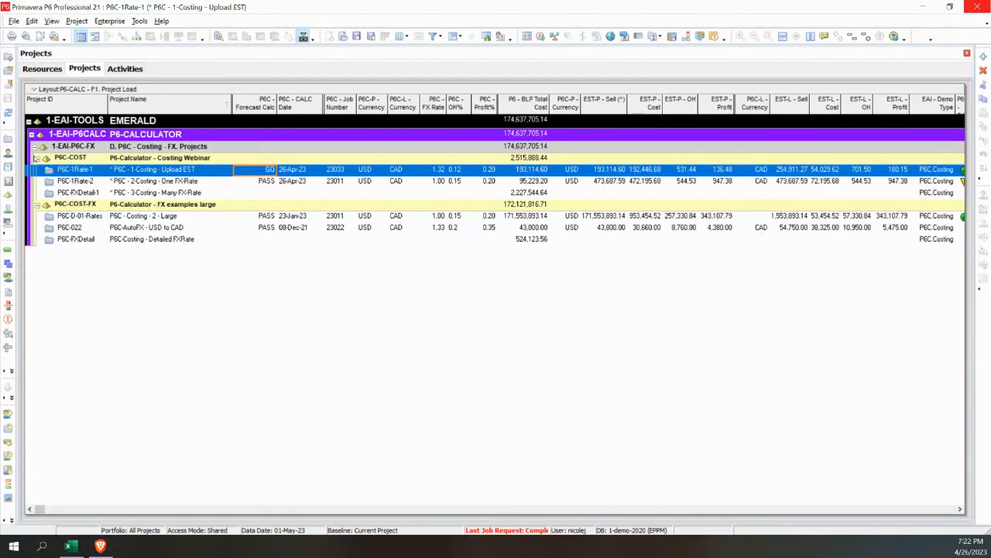
left_click(8, 153)
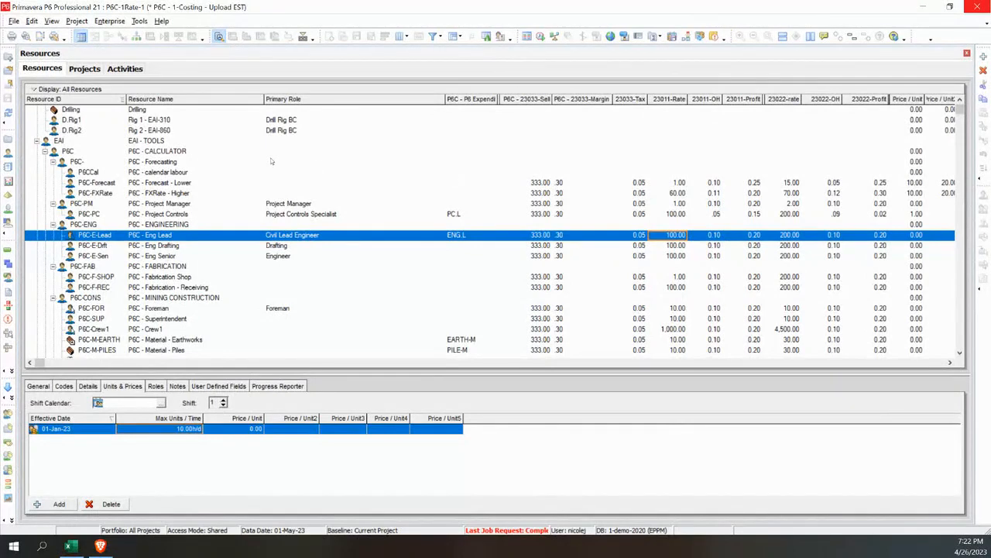
left_click(85, 69)
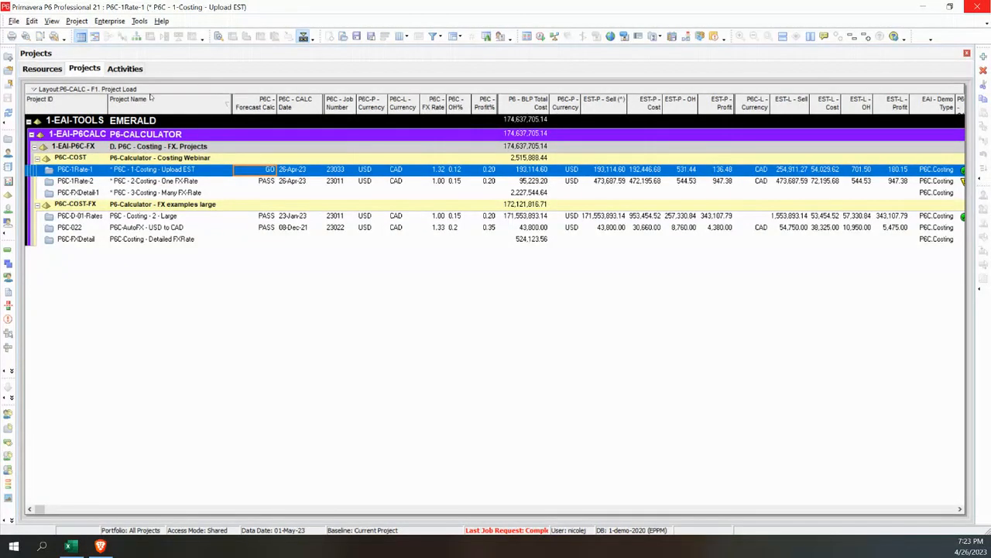
left_click(117, 71)
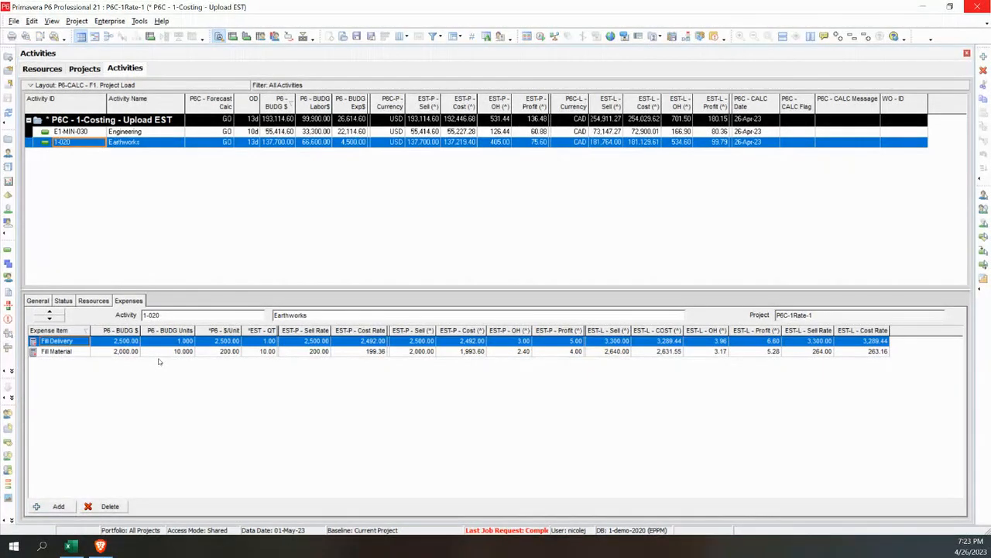
left_click(98, 303)
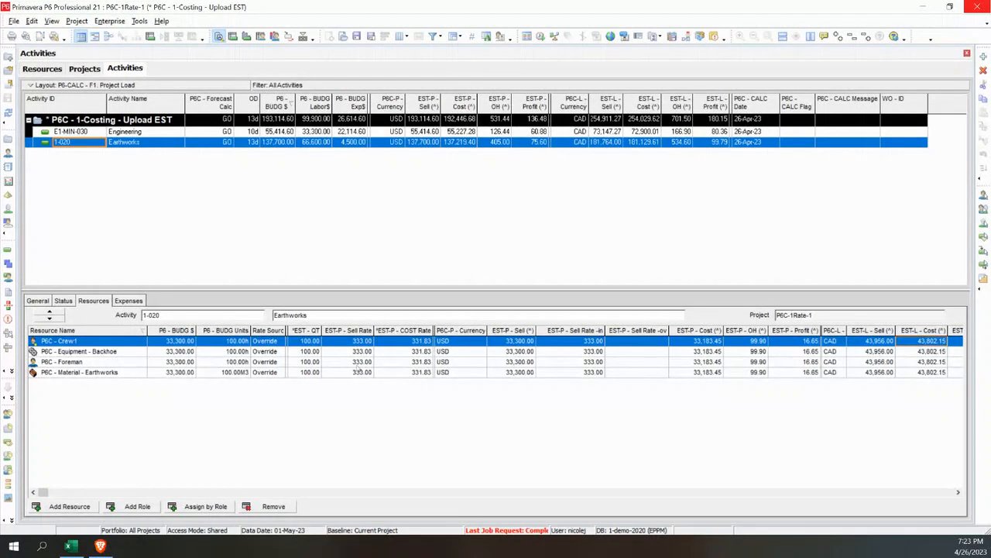
Set the EST-P sell rate override on the Earthworks activity to 400 for Crew1 and 443 for Foreman
left_click(643, 342)
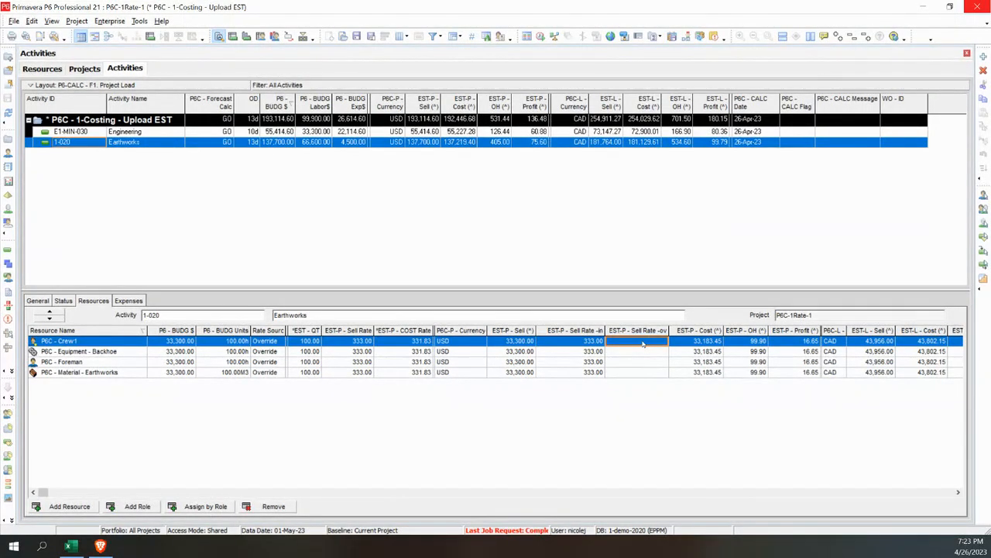
type("400")
key("Return")
left_click(642, 366)
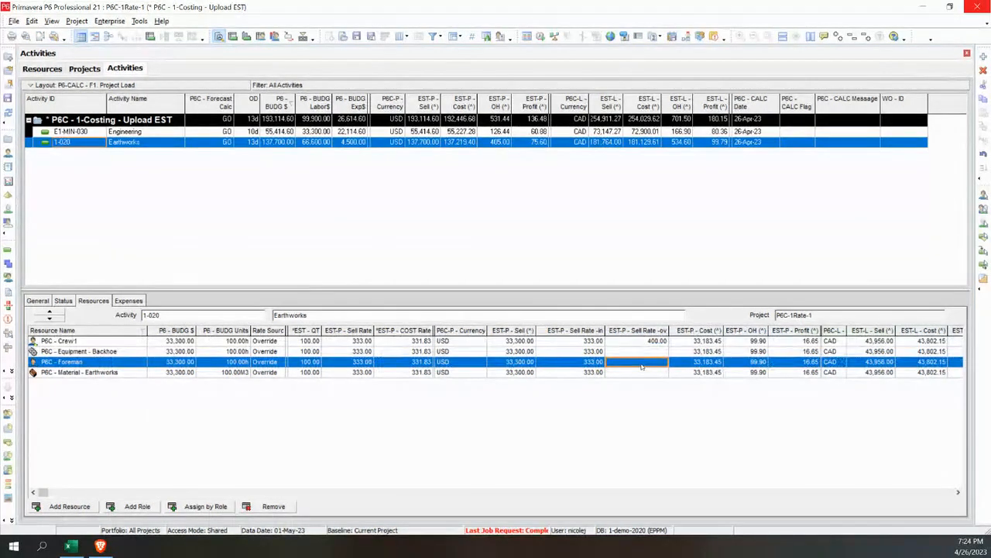
type("443")
key("Return")
Compare the expenses of the Earthworks activity with its resource assignments
left_click(130, 300)
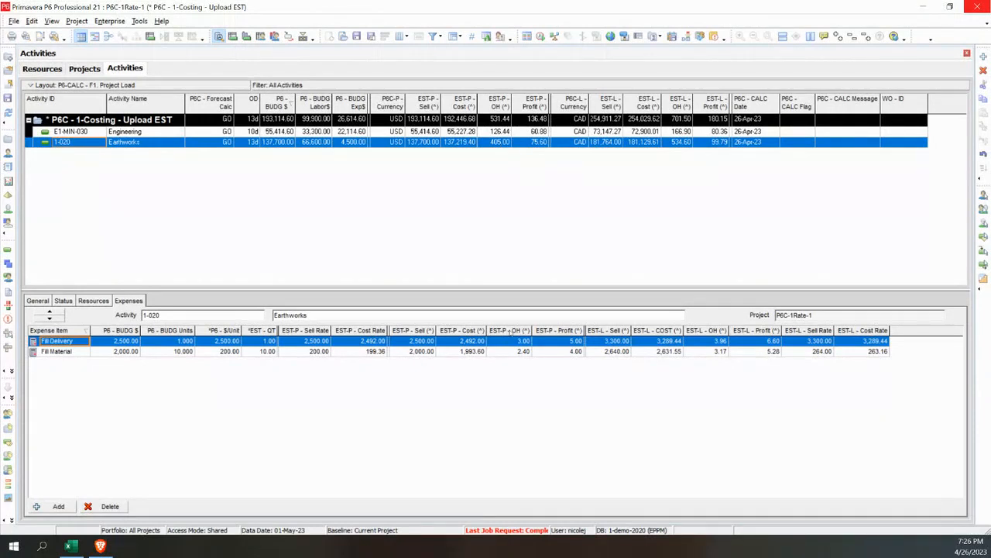
left_click(96, 302)
left_click(125, 302)
Trigger a recalculation of project P6C-1Rate-1 by setting P6C - Forecast Calc back to GO and refreshing the data
left_click(85, 68)
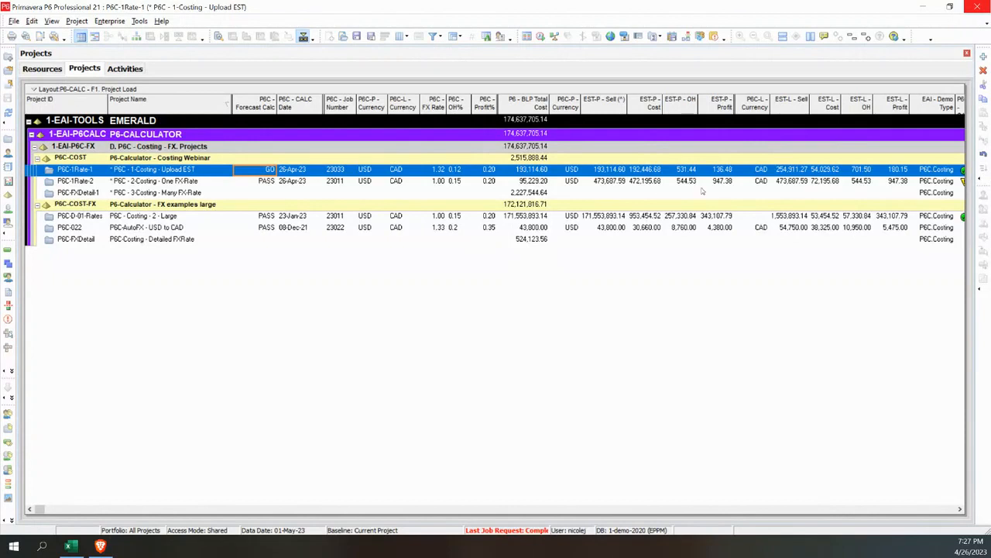
left_click(270, 170)
left_click(8, 114)
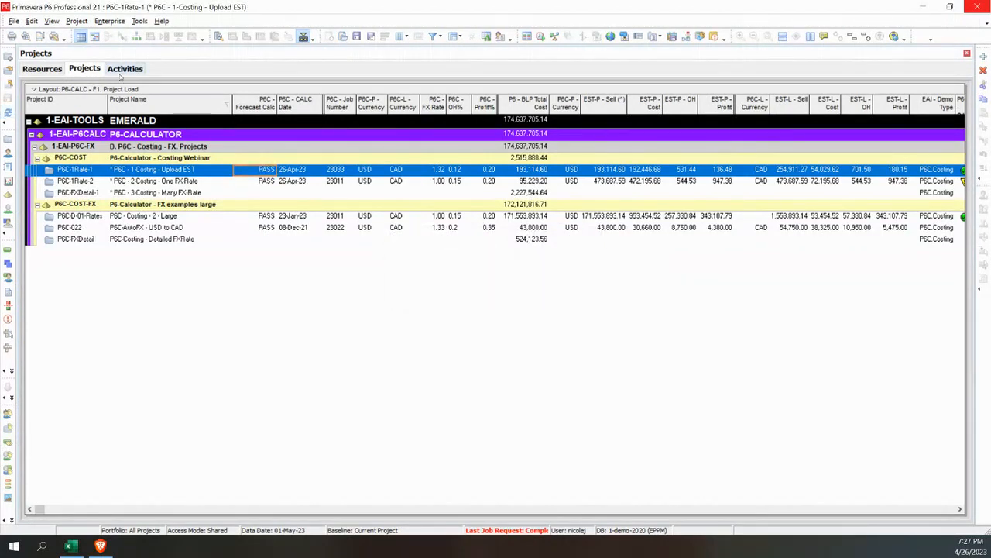
left_click(271, 170)
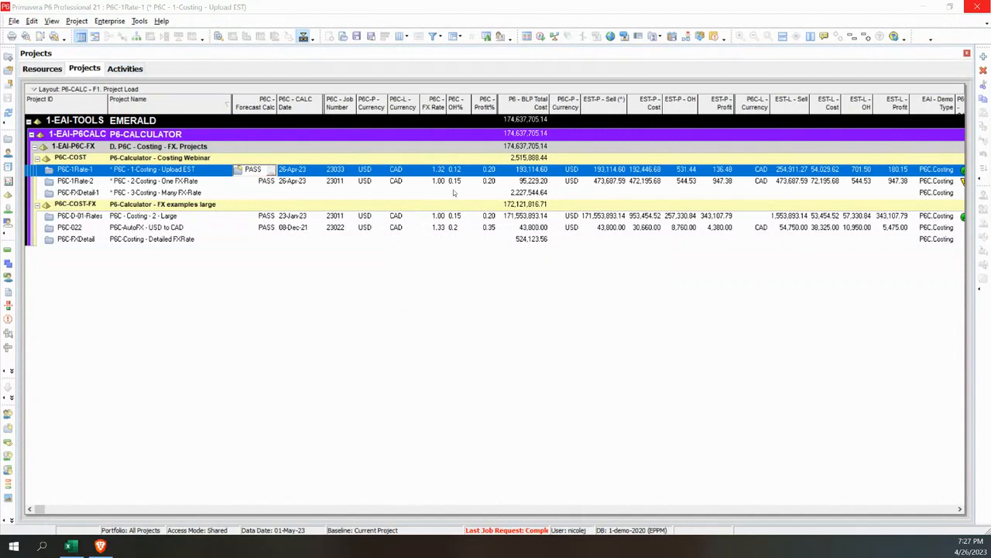
double_click(461, 279)
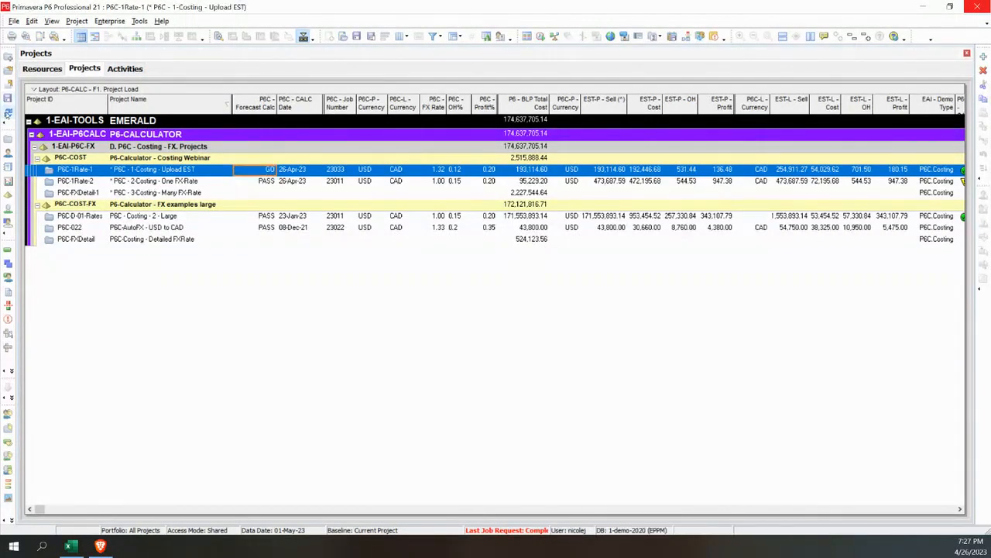
left_click(8, 113)
Refresh the resource assignments of the Earthworks activity to check for recalculated sell rates
left_click(113, 70)
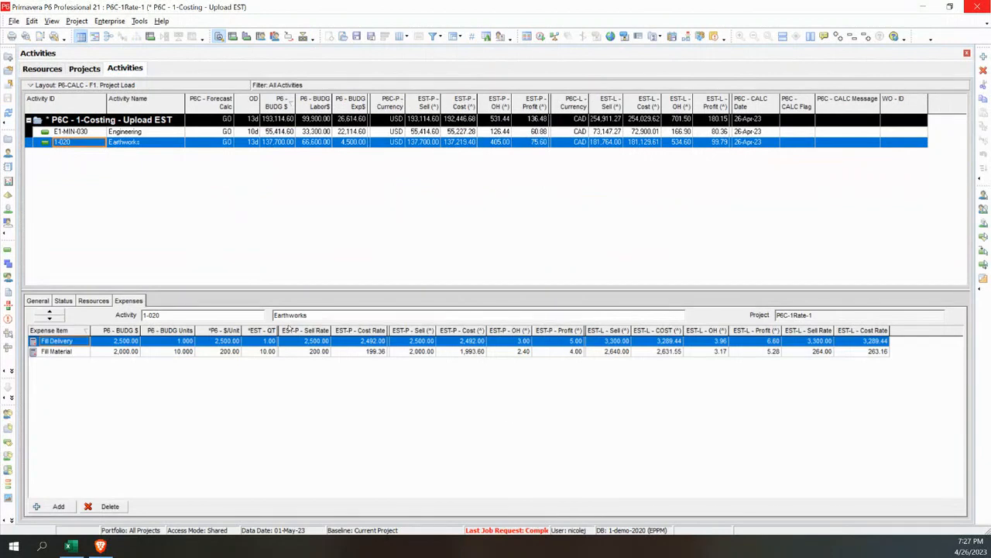
left_click(93, 301)
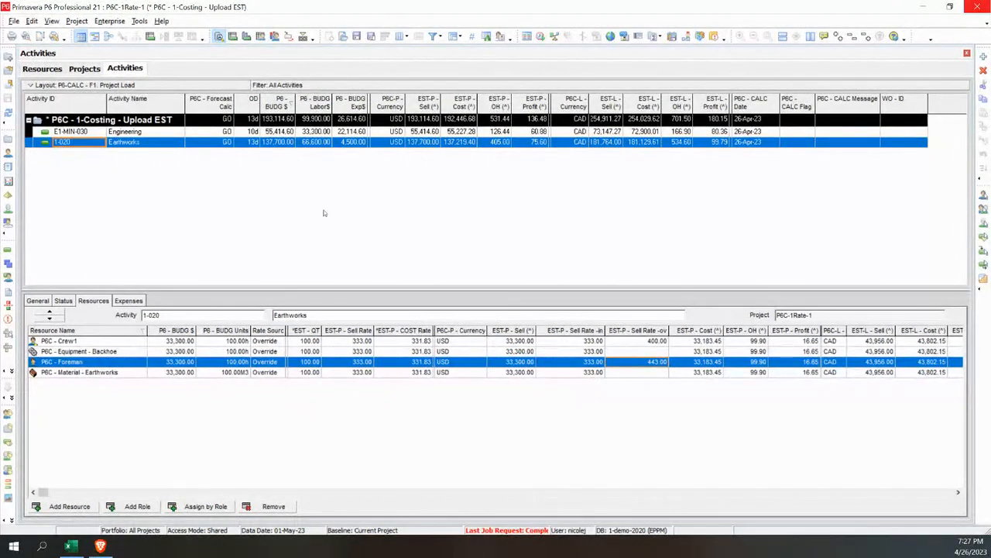
left_click(10, 112)
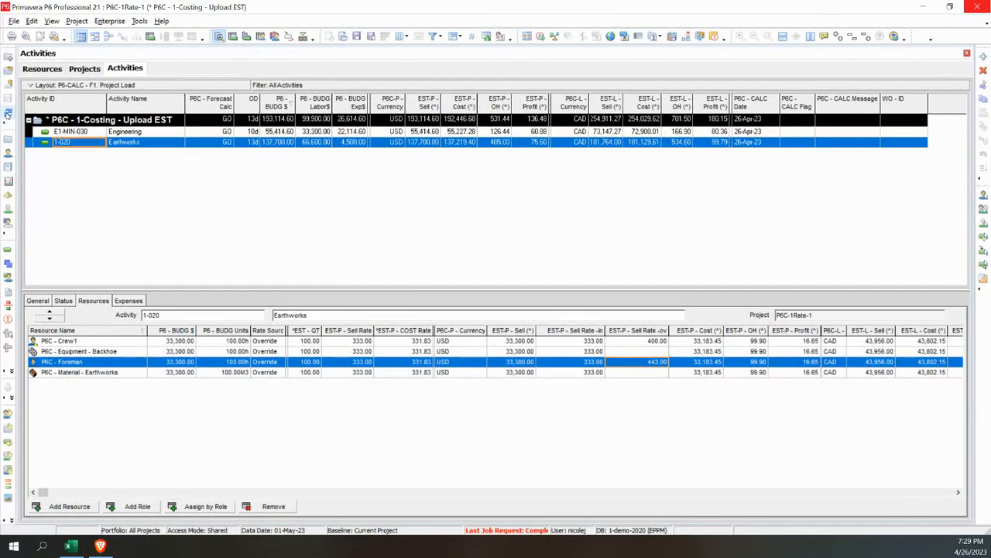
Refresh the data and compare the recalculated Earthworks costs with the totals of project P6C-1Rate-1
left_click(8, 113)
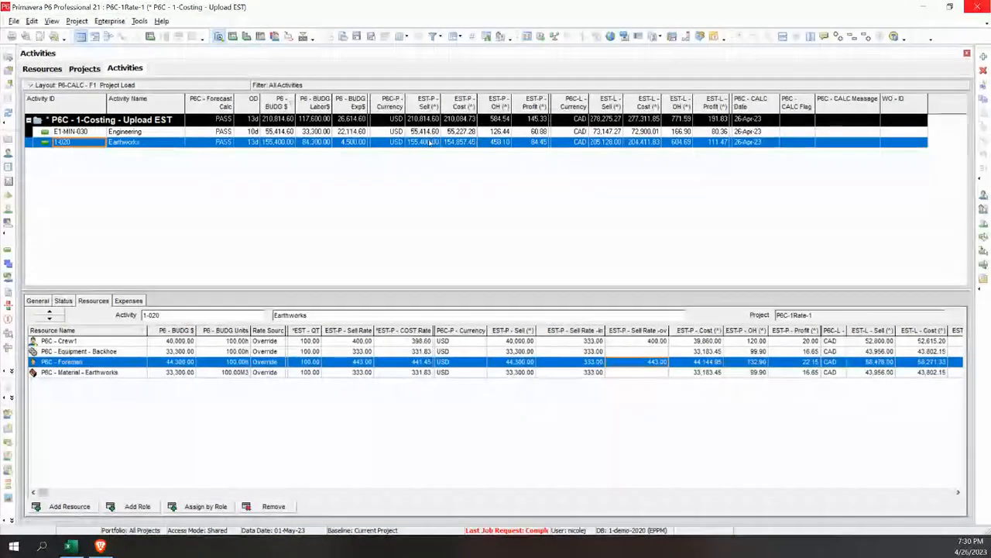
left_click(84, 68)
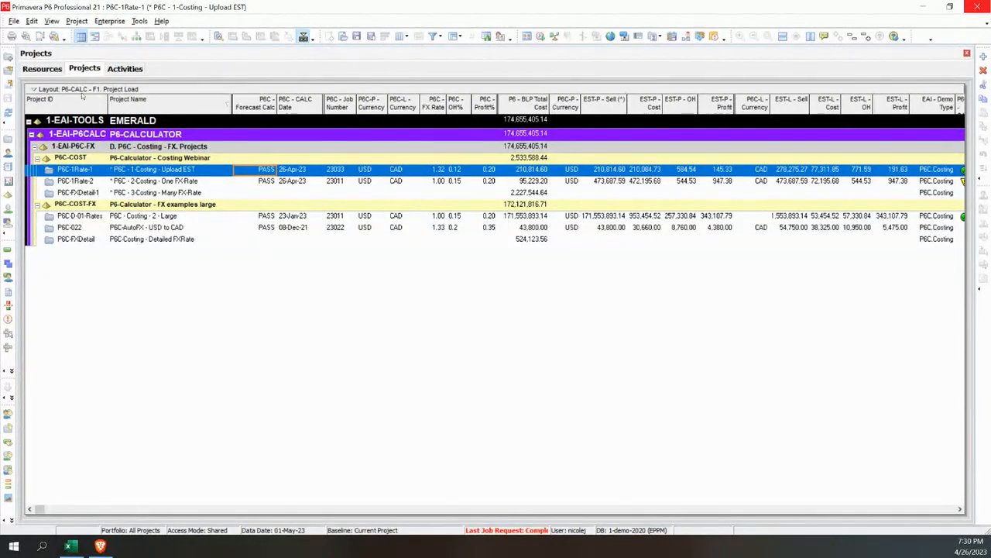
left_click(53, 71)
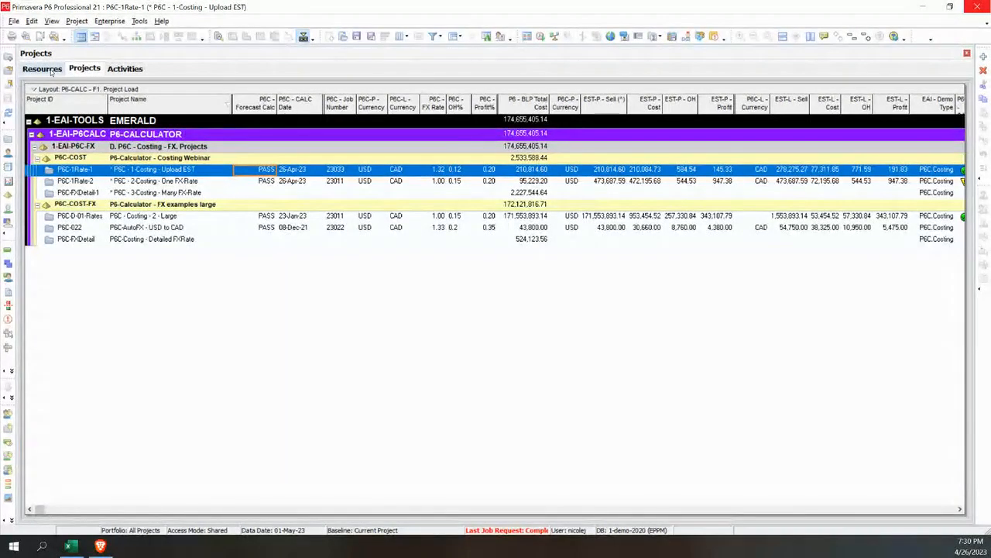
left_click(121, 70)
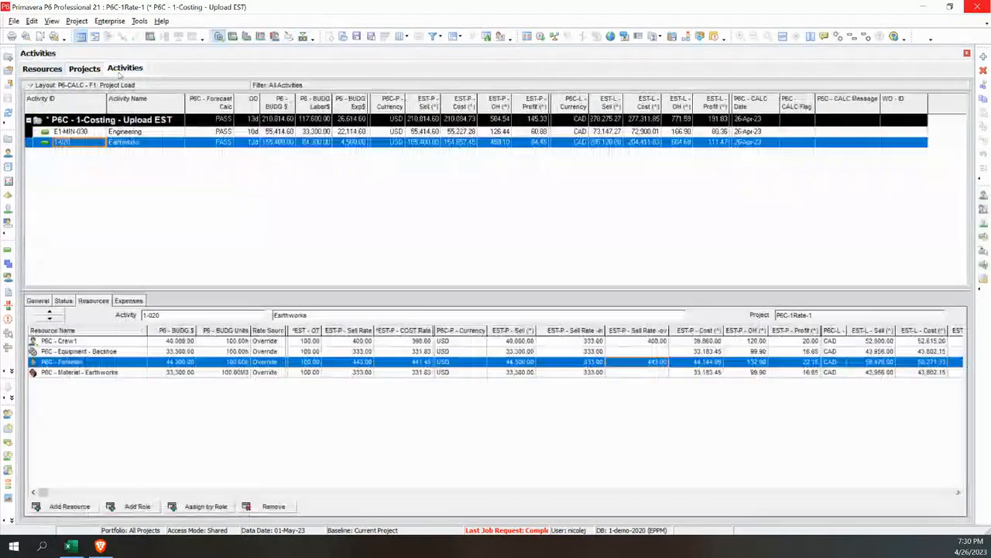
left_click(75, 69)
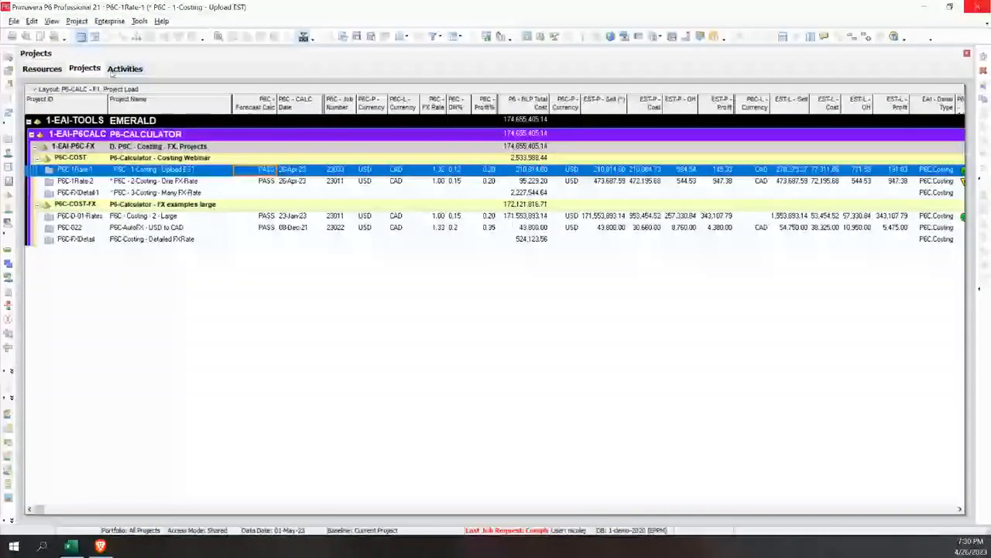
Compare the 23033 sell rate of the Eng Lead resource with the resource assignments of the Earthworks and Engineering activities
left_click(42, 68)
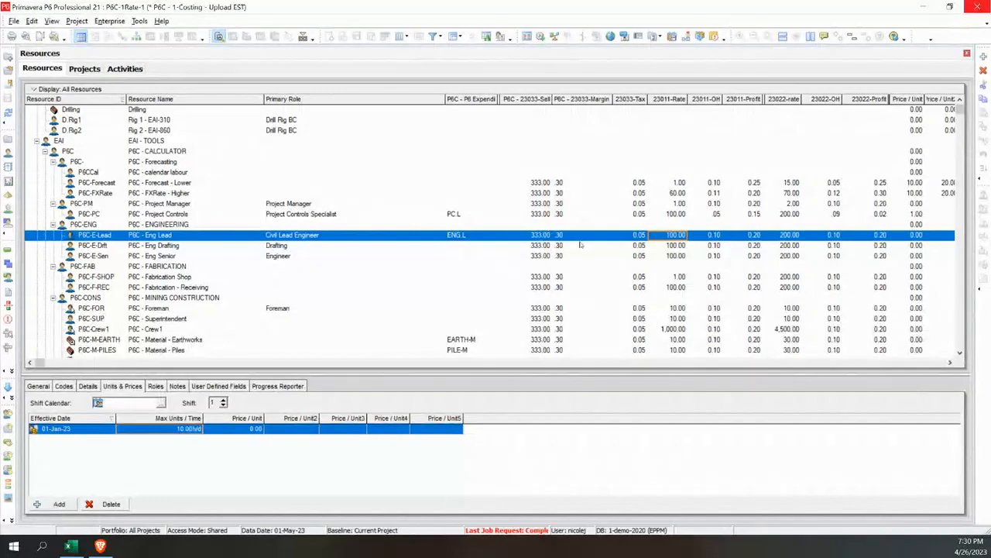
left_click(541, 235)
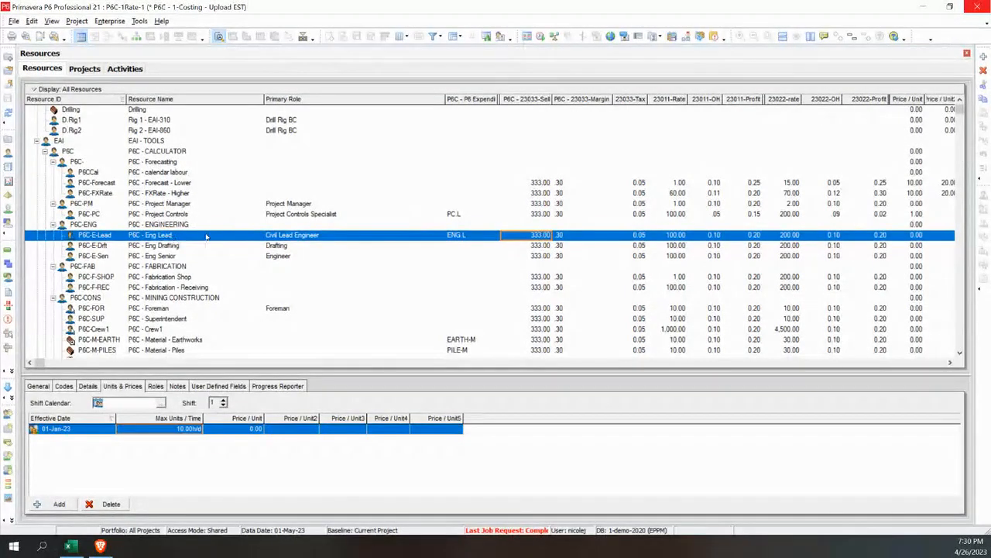
left_click(124, 69)
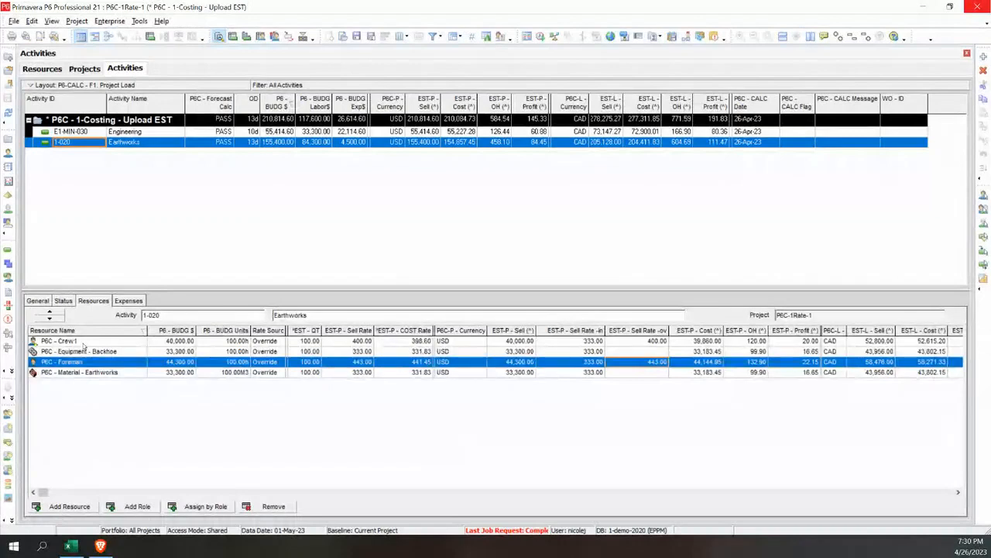
left_click(428, 342)
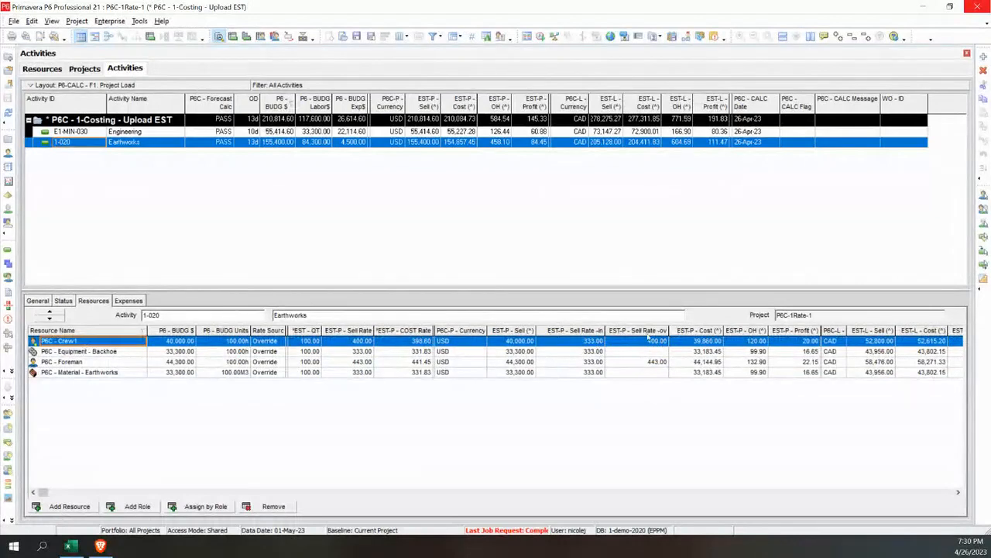
left_click(97, 363)
left_click(96, 372)
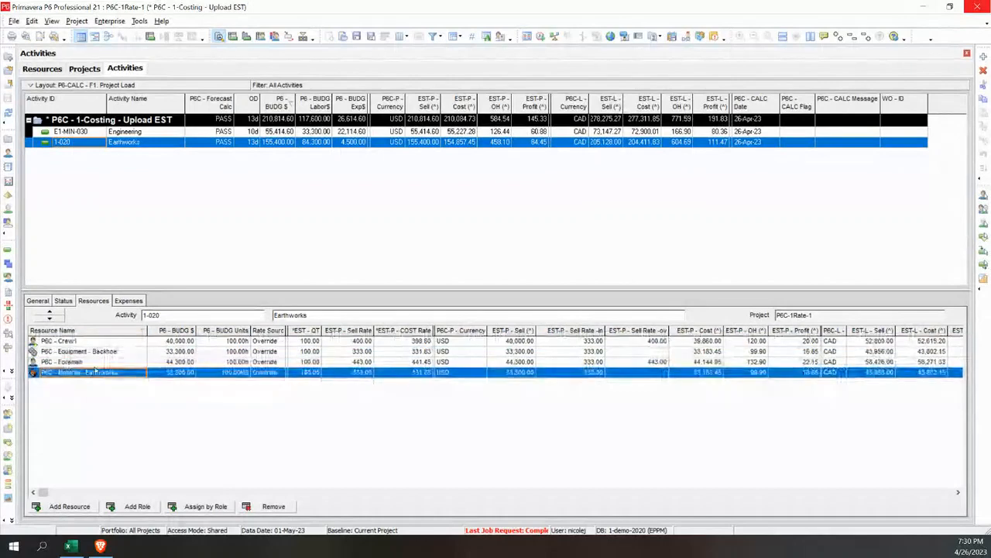
left_click(96, 352)
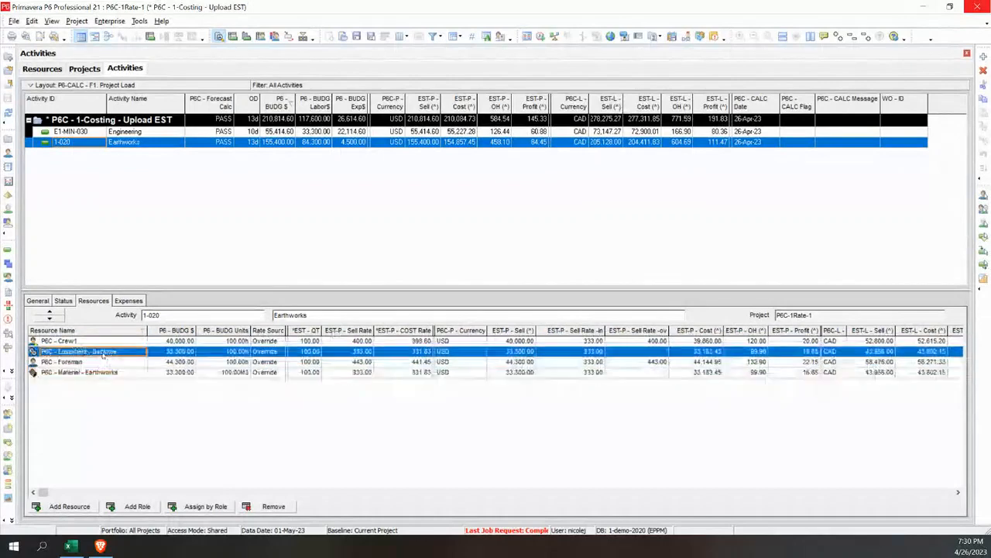
left_click(90, 133)
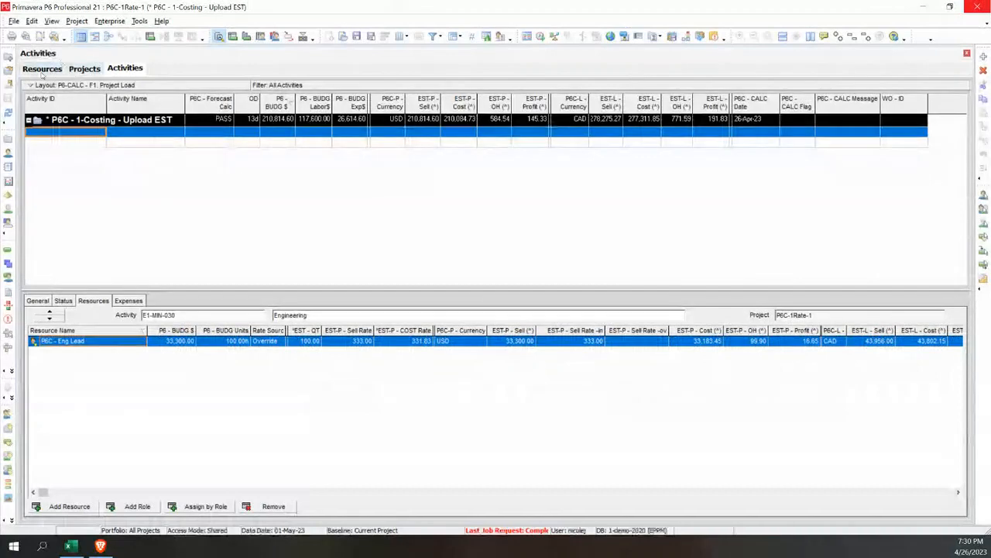
Set the 23033 sell rate of the P6C - Eng Lead resource to 444 and its 23033 margin to .25
left_click(42, 69)
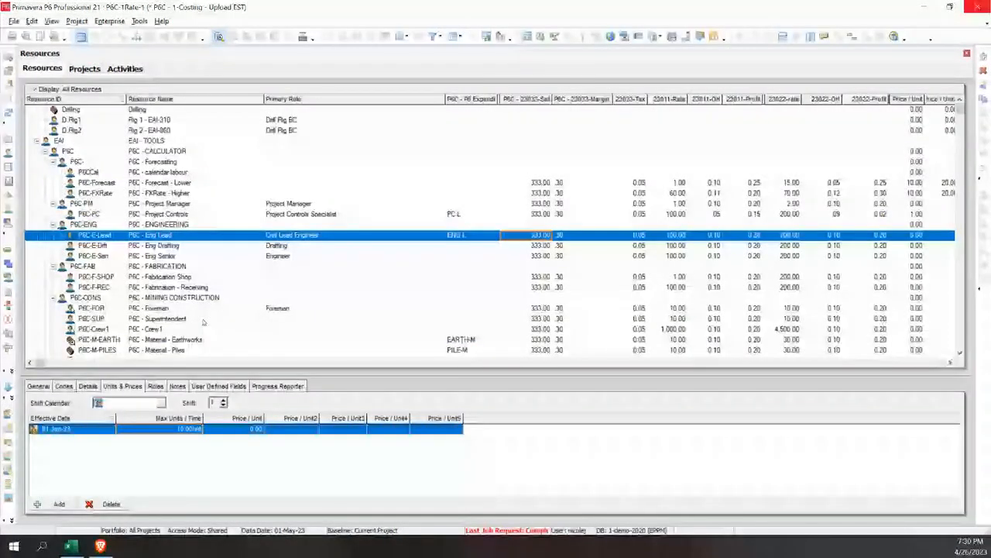
left_click(545, 234)
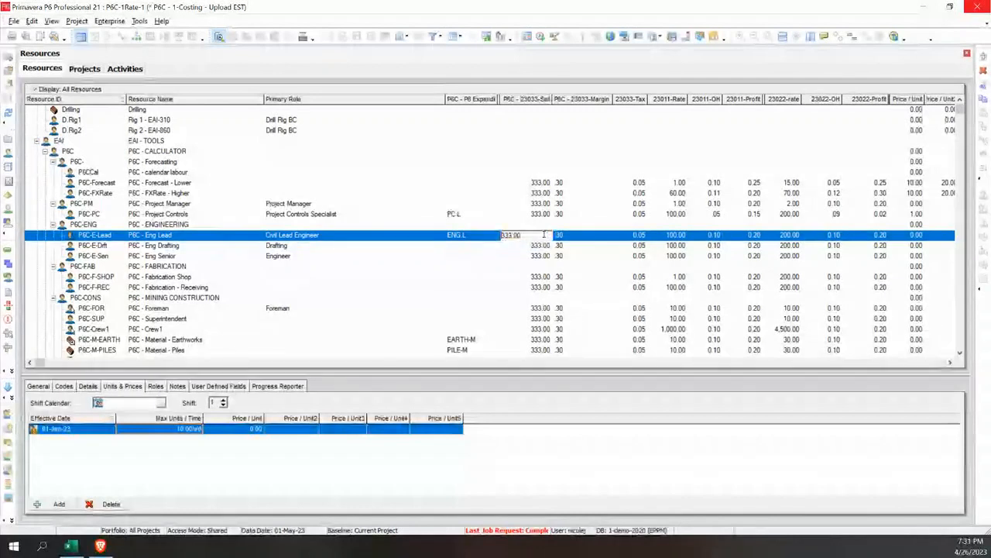
type("445")
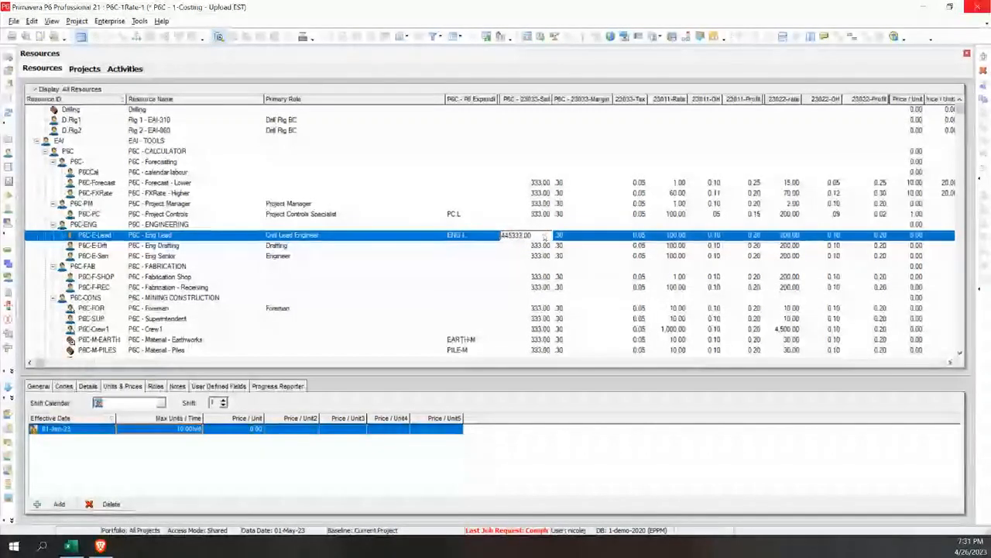
key("BackSpace")
type("4")
key("Delete")
key("Delete")
key("Delete")
key("Delete")
key("Delete")
key("Delete")
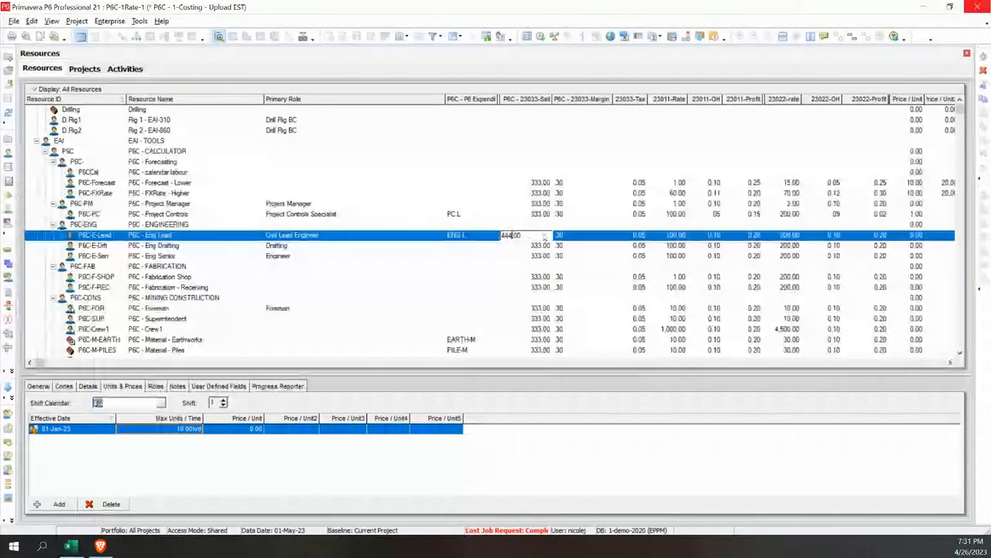
key("Return")
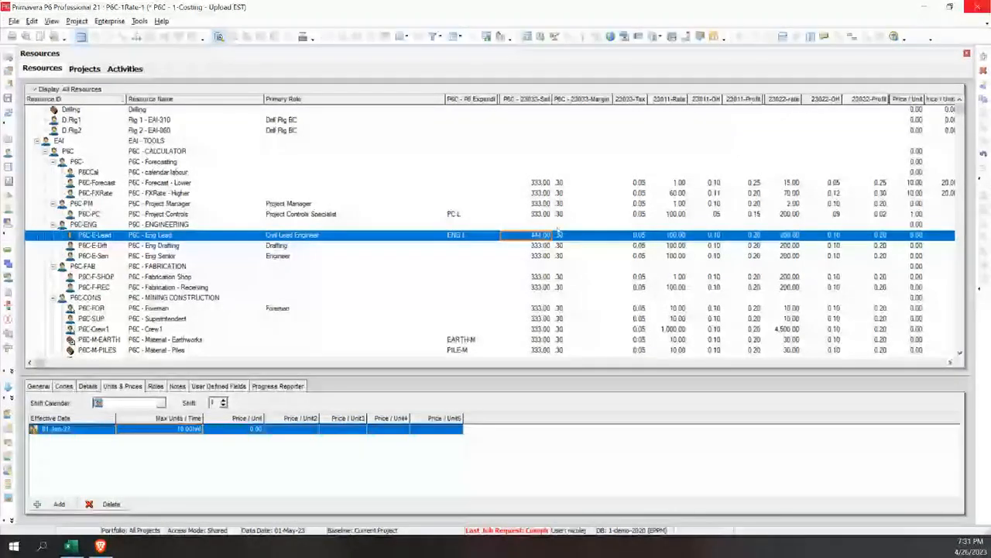
left_click(559, 234)
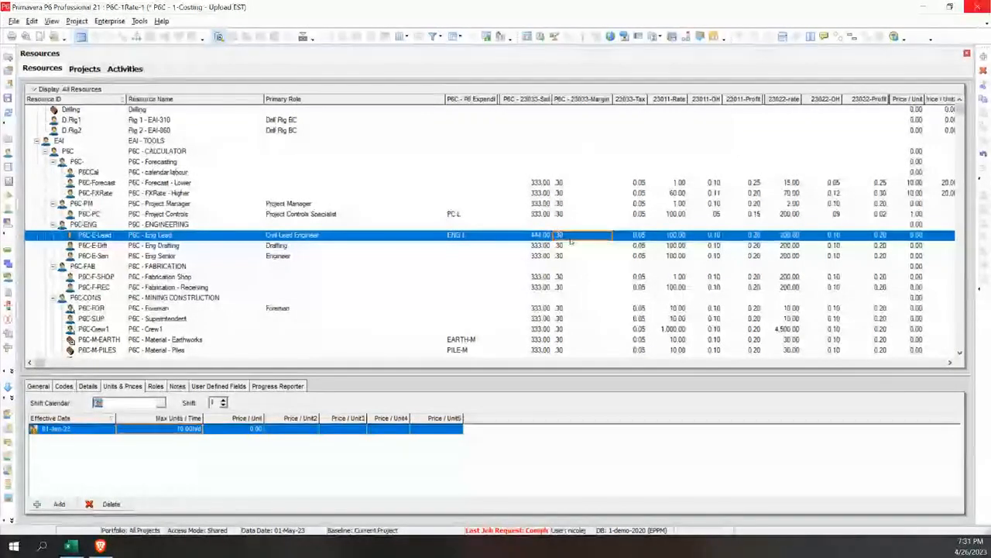
type("25")
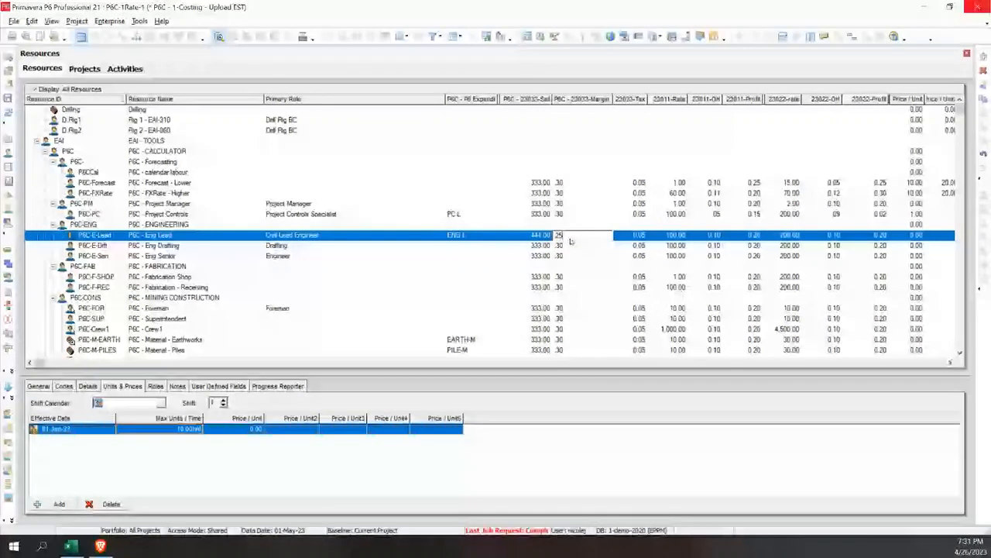
key("Return")
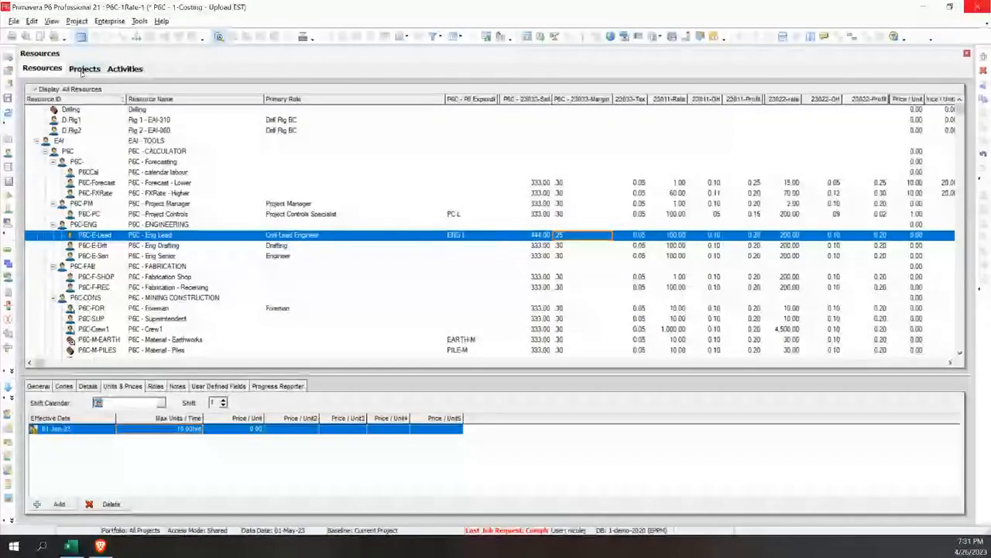
Set P6C - Forecast Calc to GO for project P6C-1Rate-1 and check the Engineering activity for recalculated costs
left_click(84, 69)
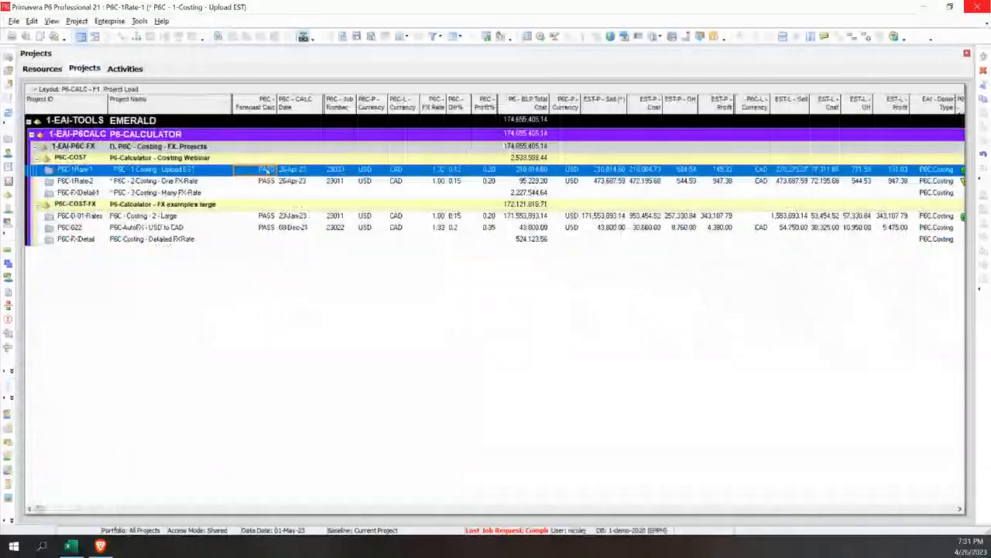
left_click(267, 169)
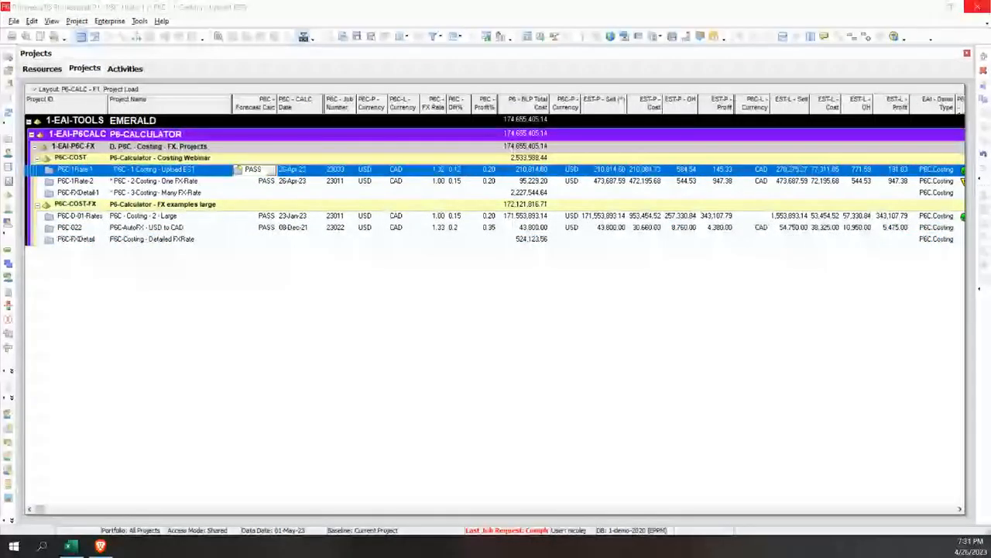
key("Return")
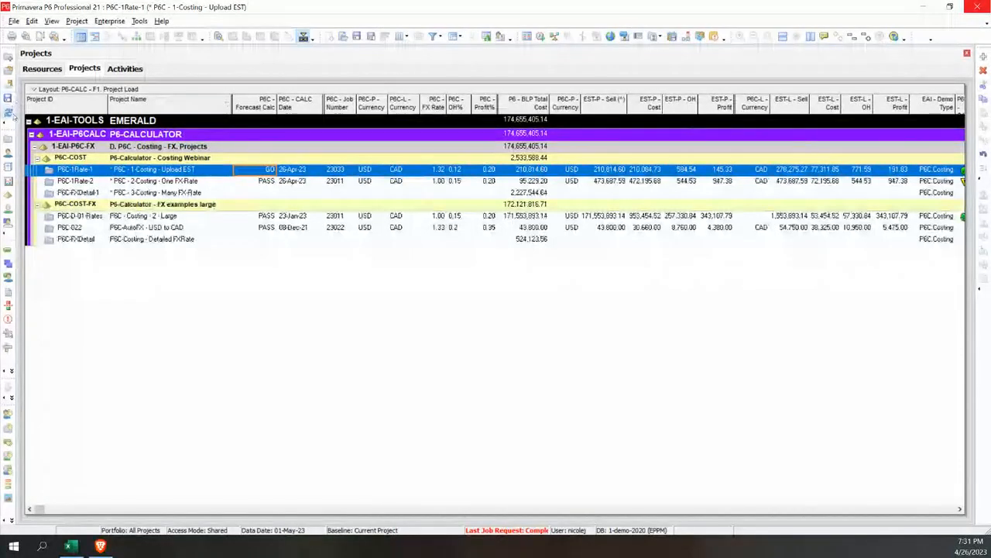
left_click(126, 69)
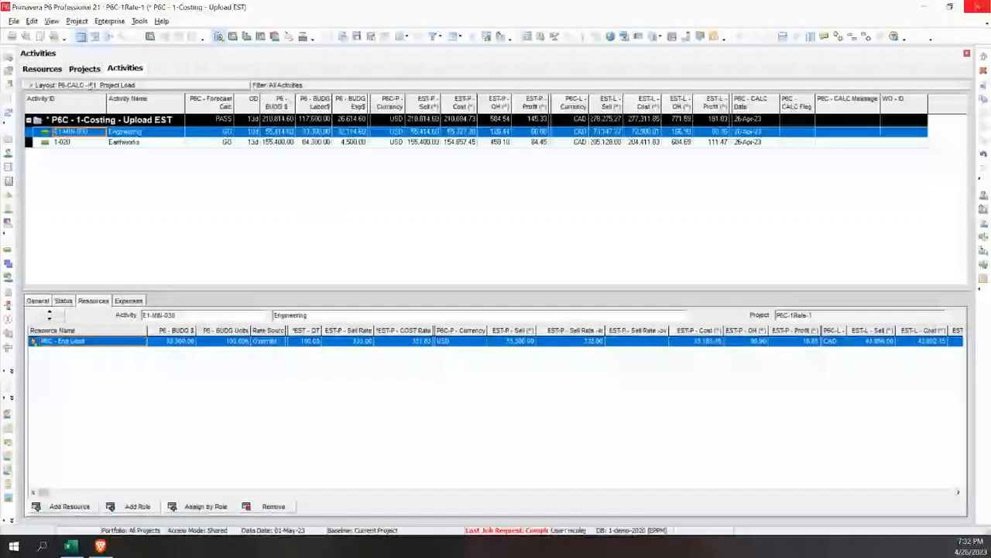
left_click(85, 69)
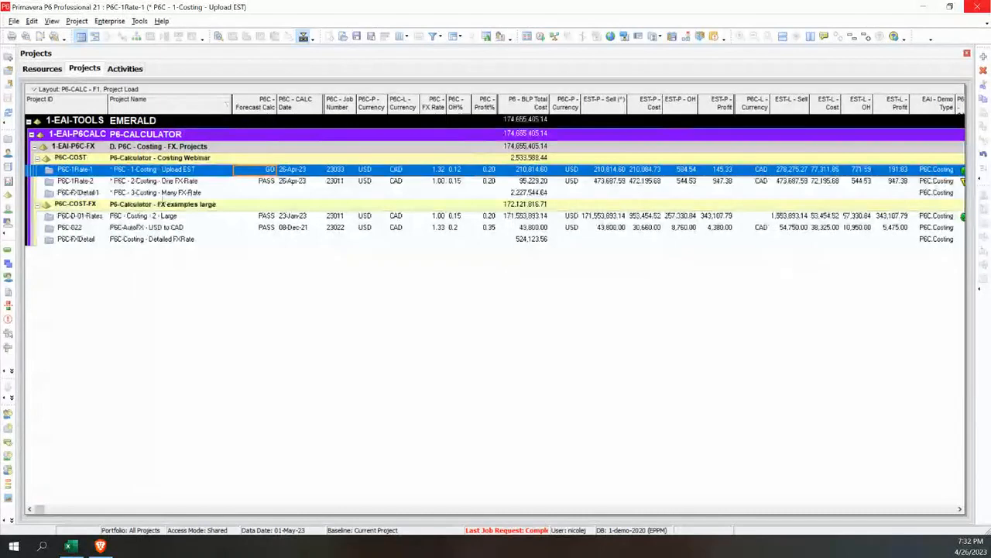
Select project P6C-FXDetail-1 and open the project layout P6-CALC - F3. Multi FXRate EST-FOR
left_click(164, 193)
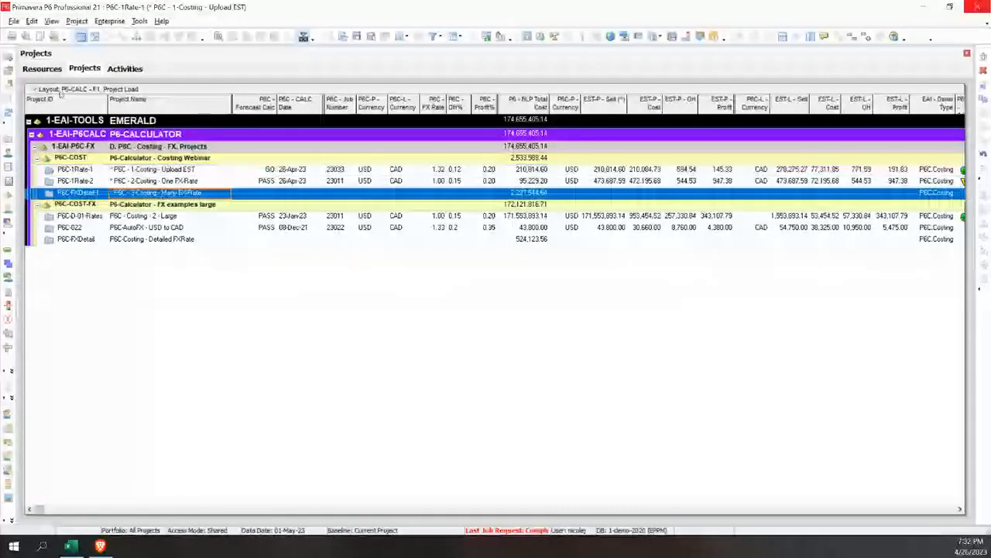
left_click(35, 89)
mouse_move(93, 101)
left_click(157, 103)
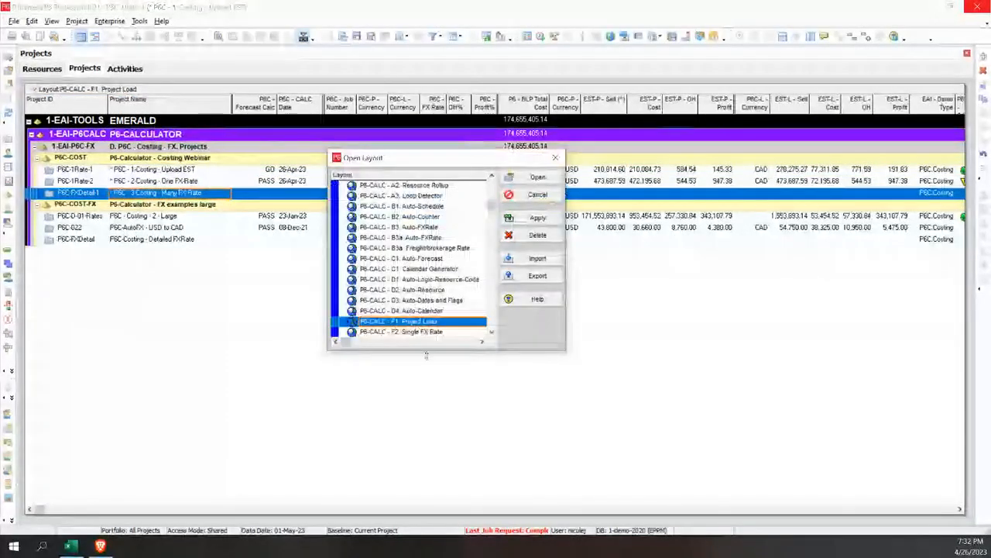
left_click(456, 342)
left_click(538, 217)
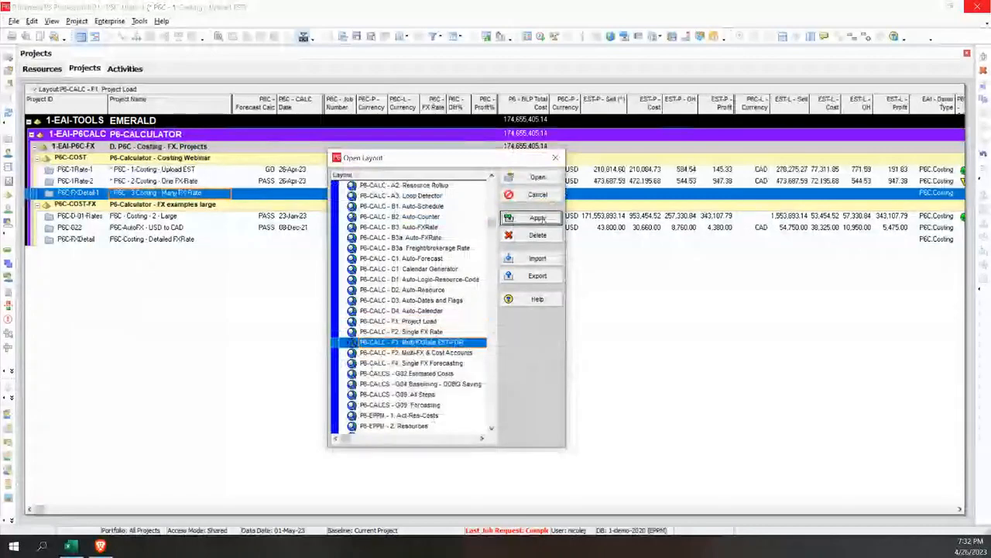
left_click(553, 177)
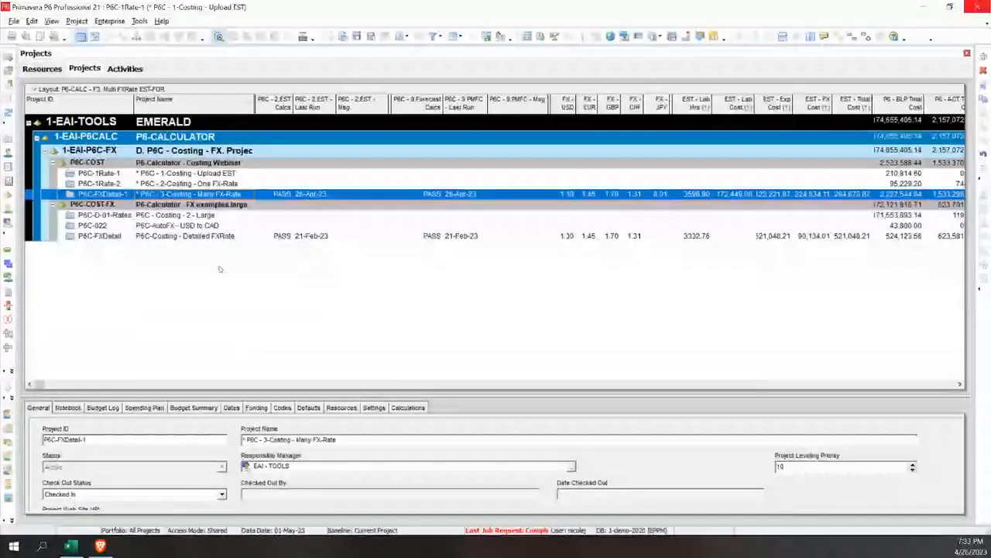
Open project P6C-FXDetail-1 and review its exchange rates and estimate totals at project level before returning to its activities
right_click(147, 194)
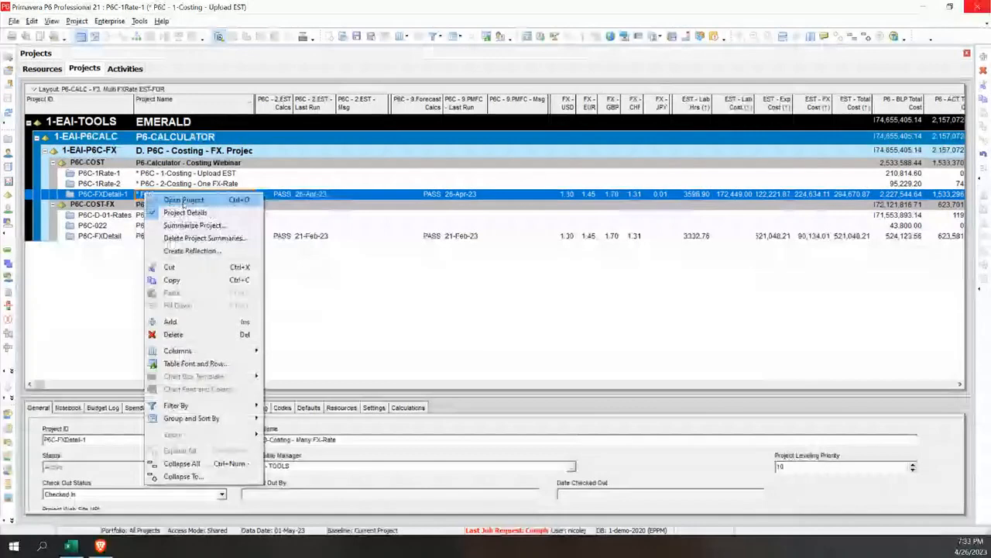
left_click(183, 201)
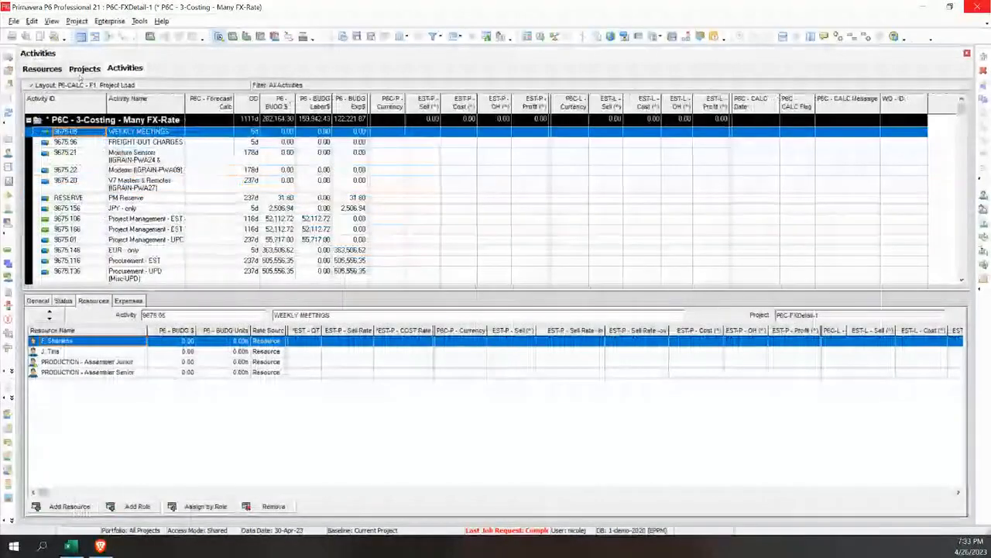
left_click(85, 69)
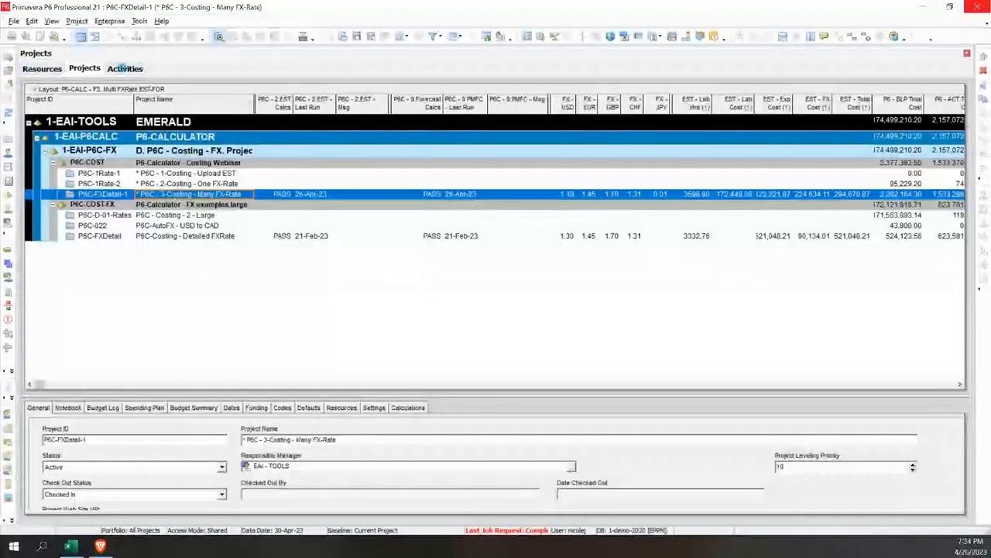
left_click(125, 68)
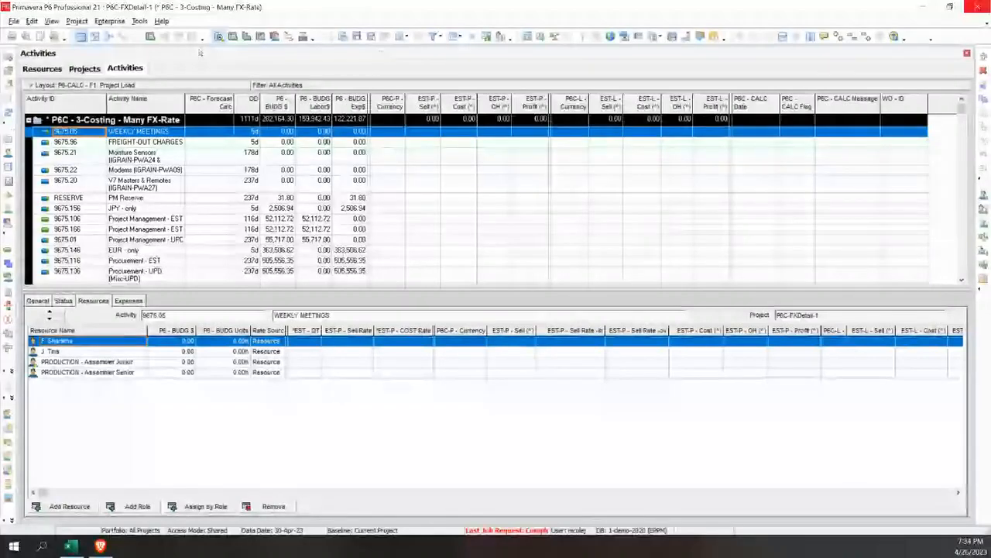
Open the activity layout P6-CALC - F3. Multiple FX Rates for the project
left_click(91, 86)
mouse_move(94, 99)
left_click(160, 98)
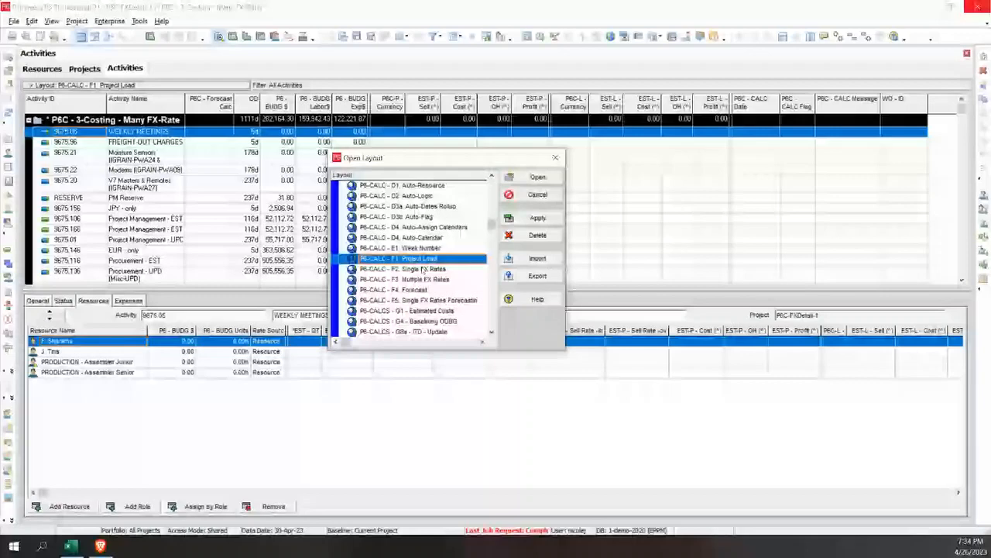
left_click(418, 278)
left_click(539, 219)
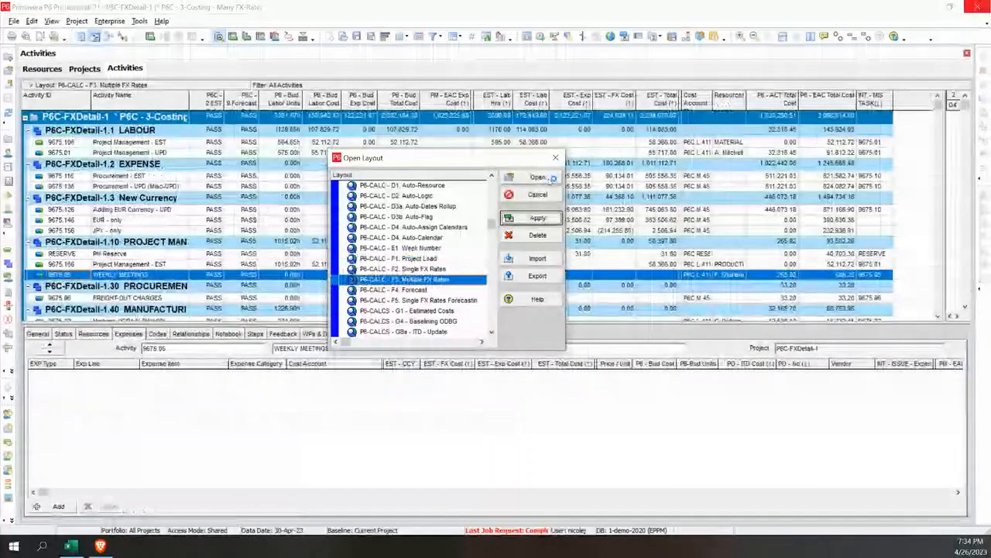
left_click(553, 179)
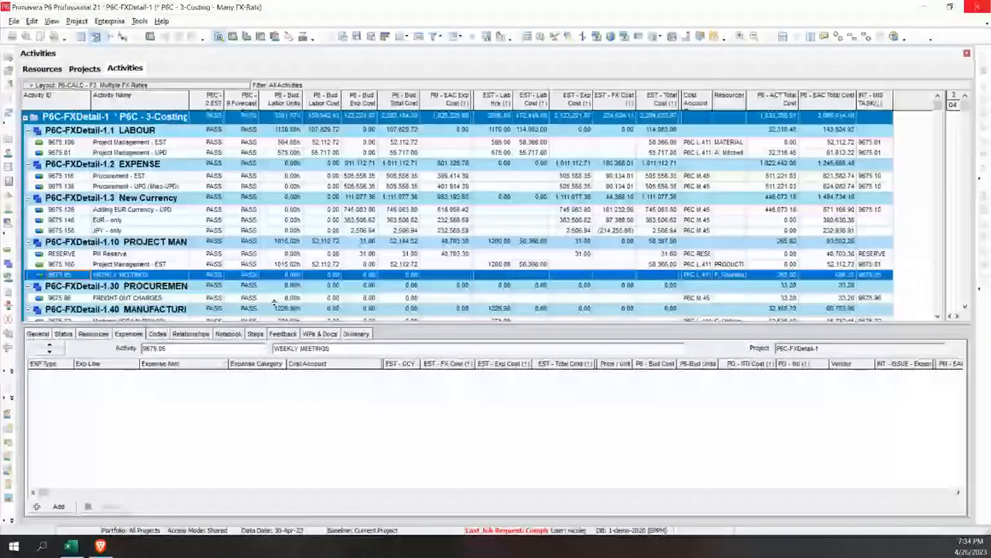
Examine the resource assignments of the Project Management - EST activity and the expenses of Procurement - EST
left_click(169, 153)
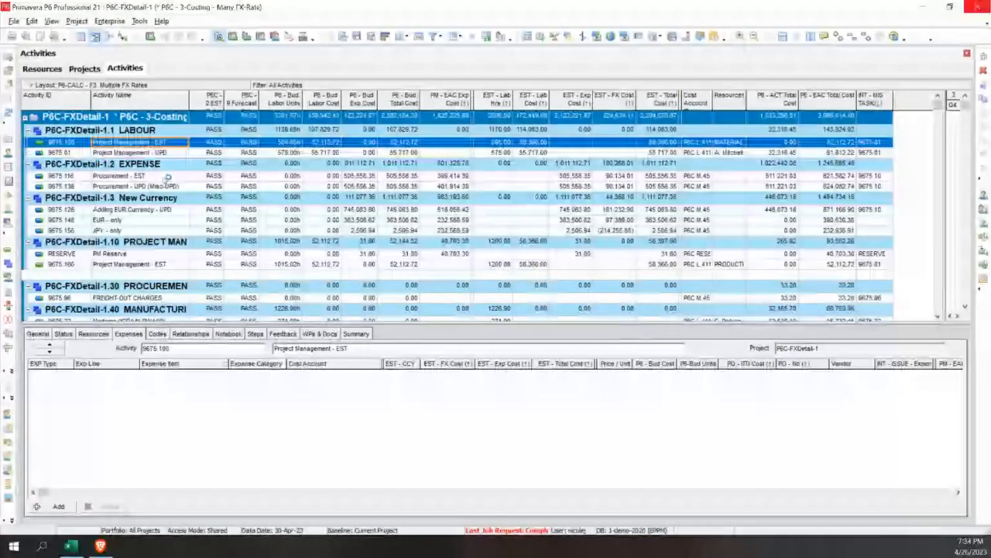
left_click(93, 333)
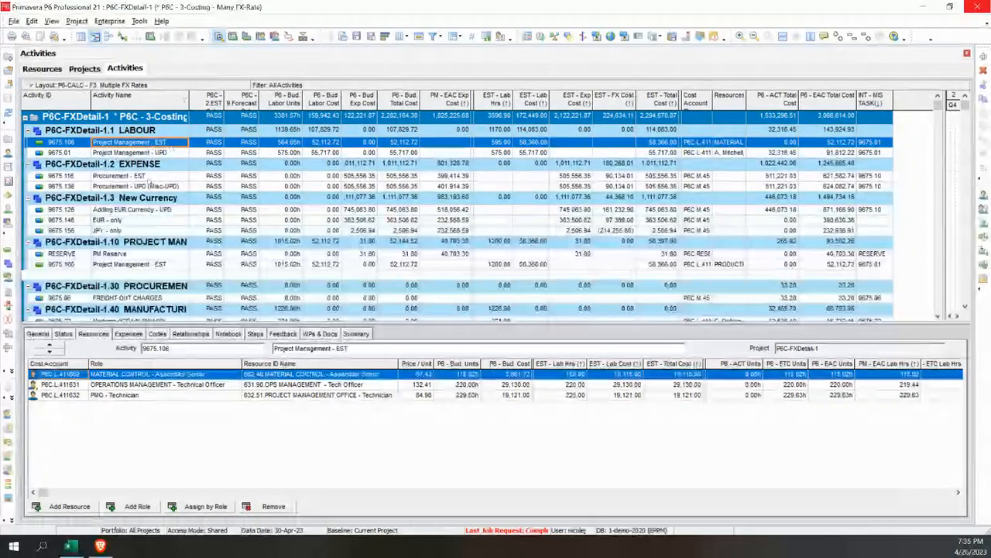
left_click(147, 175)
left_click(128, 334)
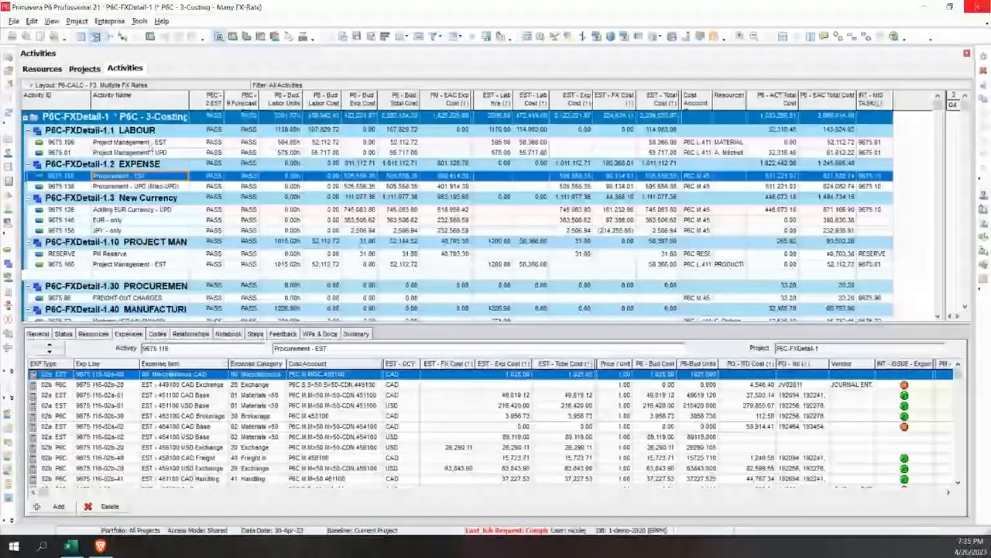
left_click(139, 142)
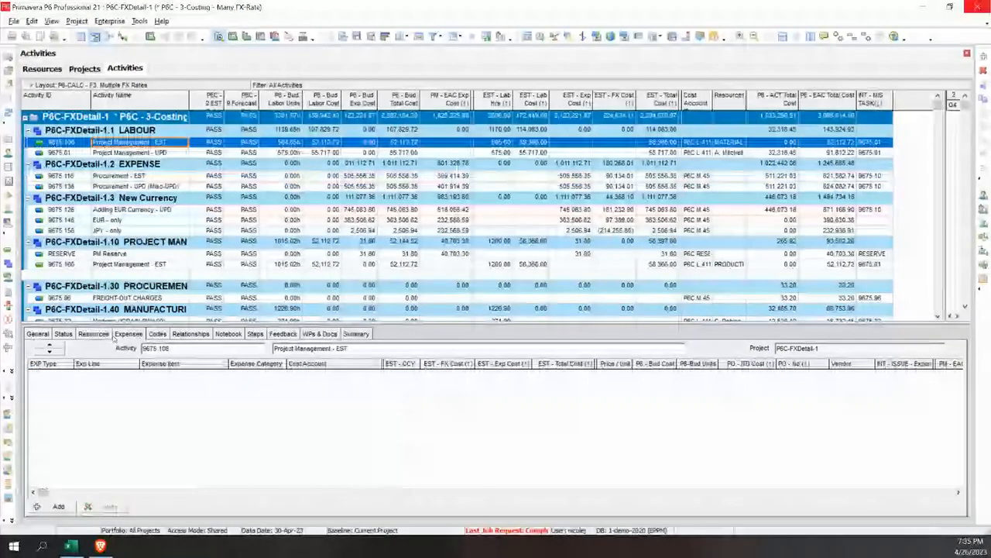
left_click(109, 333)
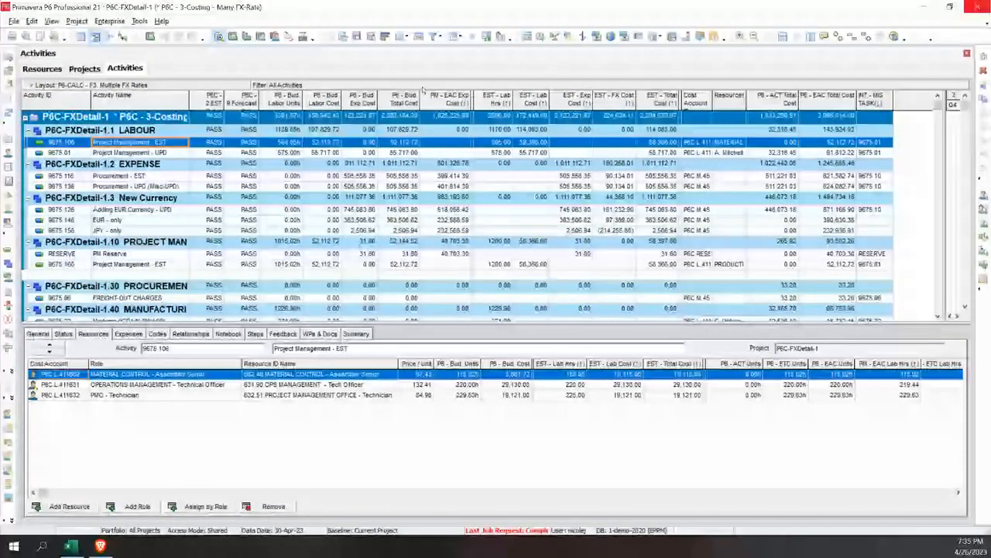
Review the resources assigned to Project Management - UPD and the expense lines of Procurement - EST
left_click(132, 154)
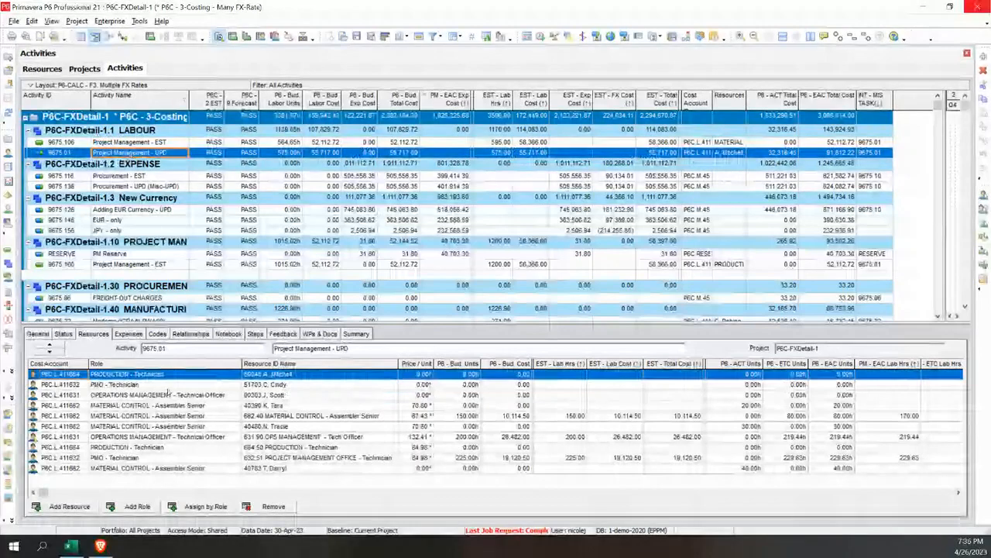
left_click(302, 385)
left_click(298, 406)
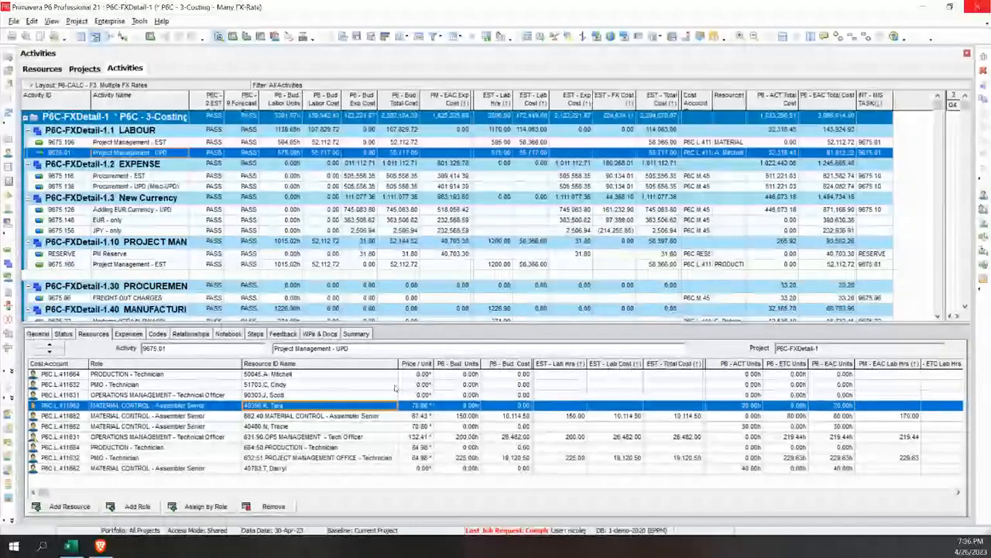
left_click(147, 176)
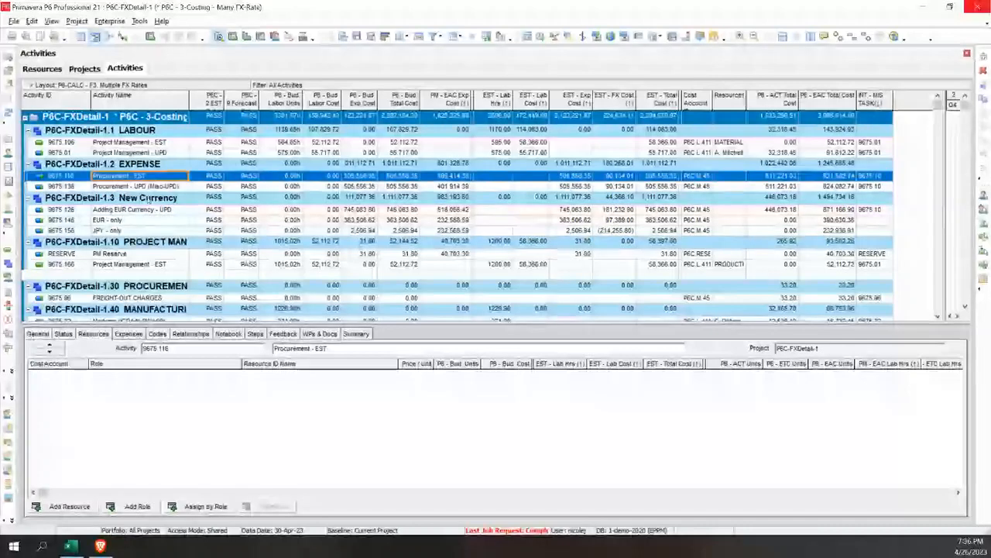
left_click(129, 333)
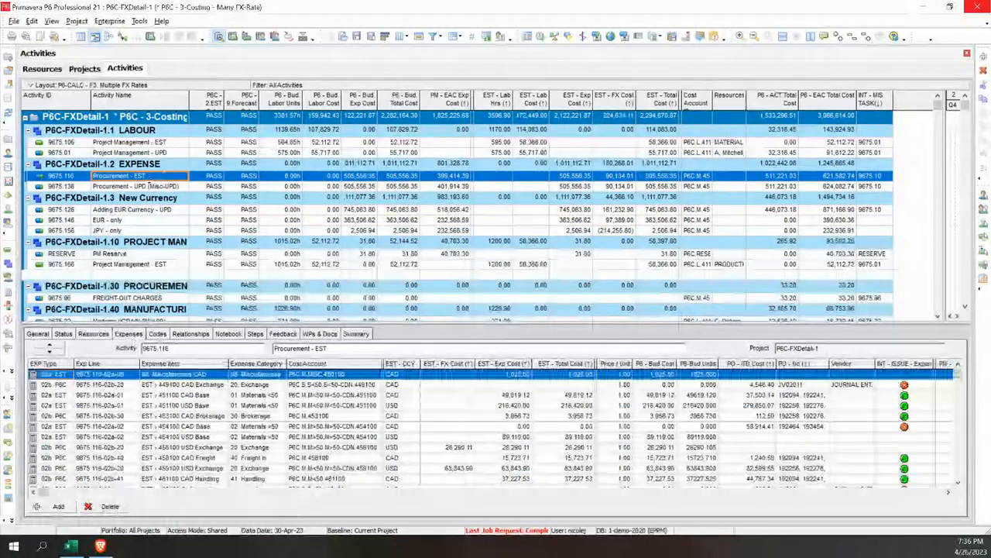
Delete the brokerage, freight, exchange and handling expense lines from the EUR - only activity, keeping its EUR Base line
left_click(130, 220)
left_click(137, 384)
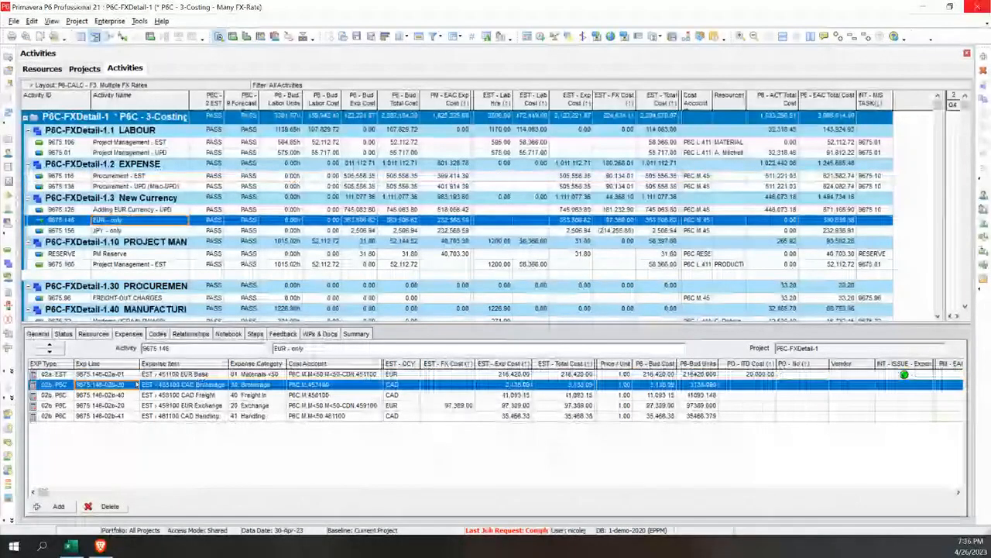
left_click(130, 416)
left_click_drag(130, 418, 134, 384)
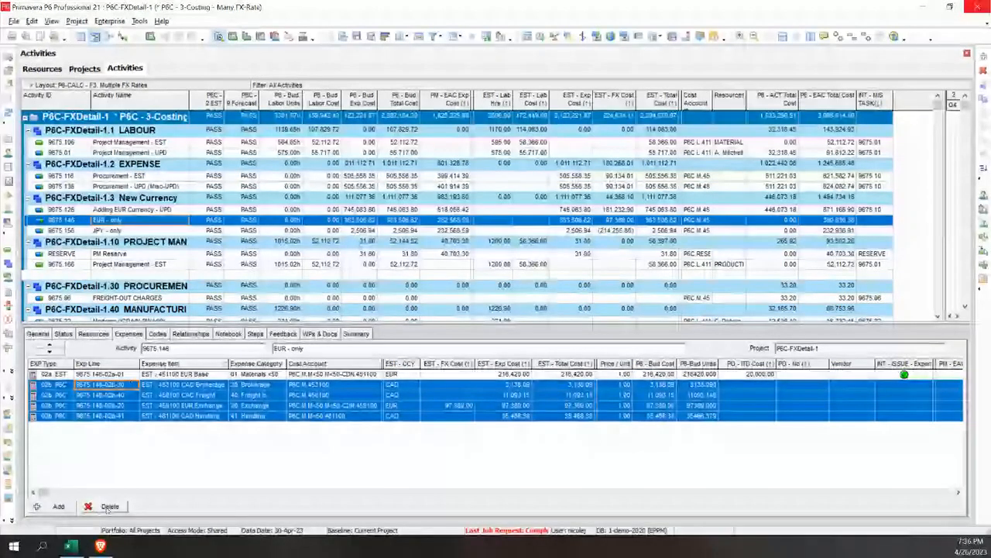
left_click(55, 376)
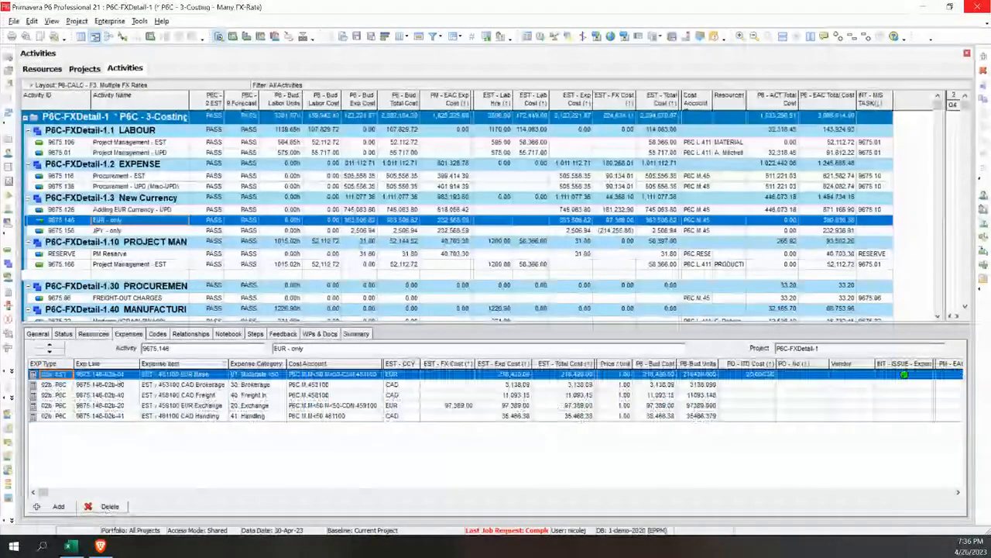
key("Down")
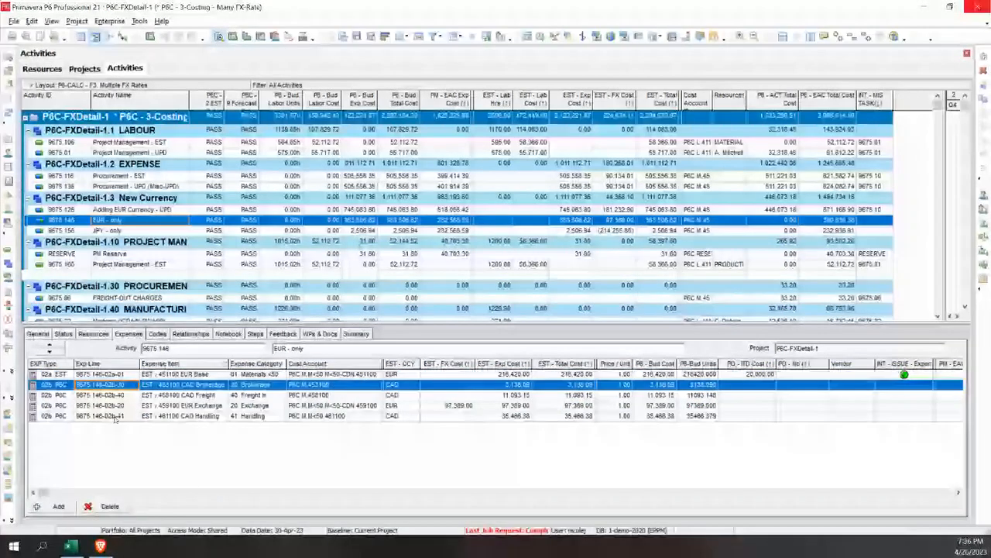
left_click(114, 417, "shift")
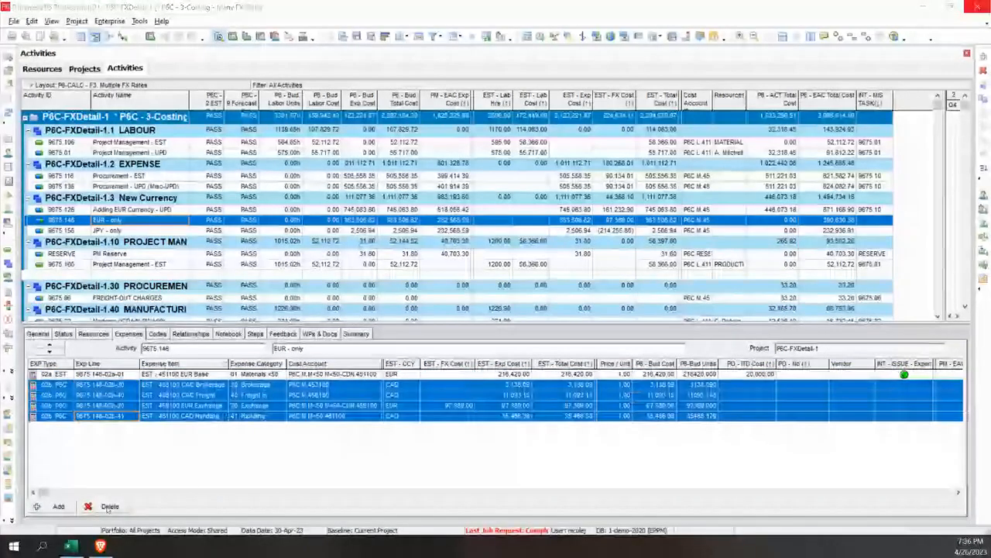
left_click(108, 507)
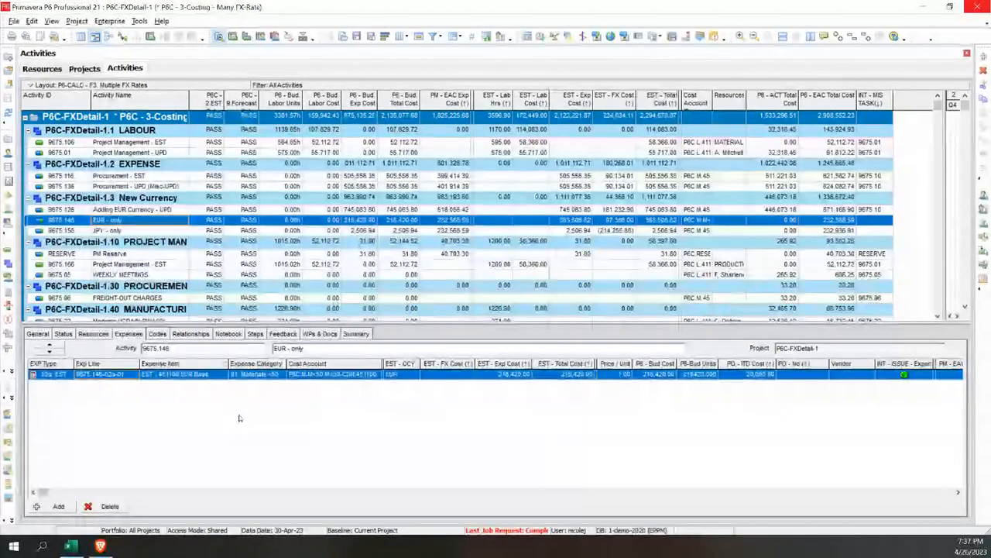
Examine the expense category, cost account and estimated expense cost of the EUR Base line
left_click(270, 374)
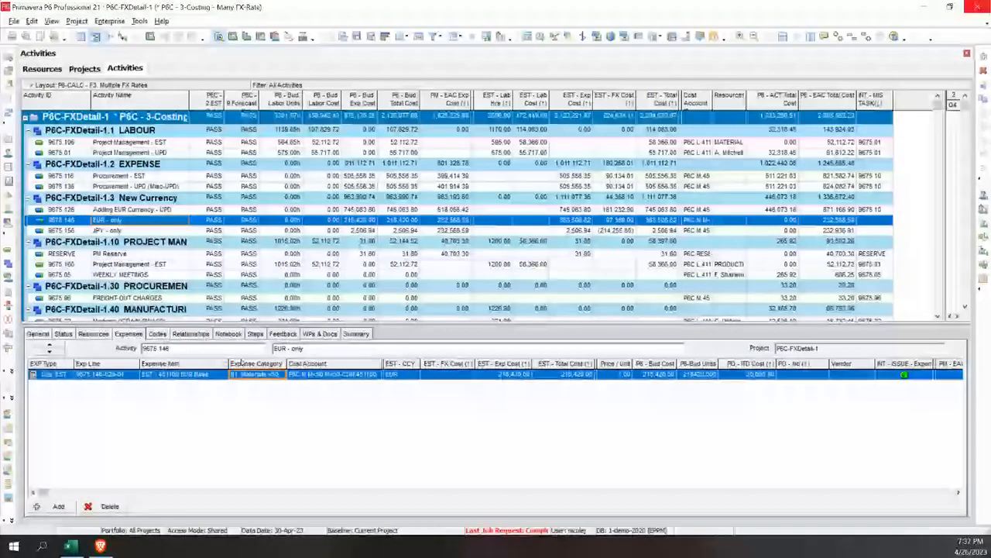
left_click(342, 377)
left_click(267, 376)
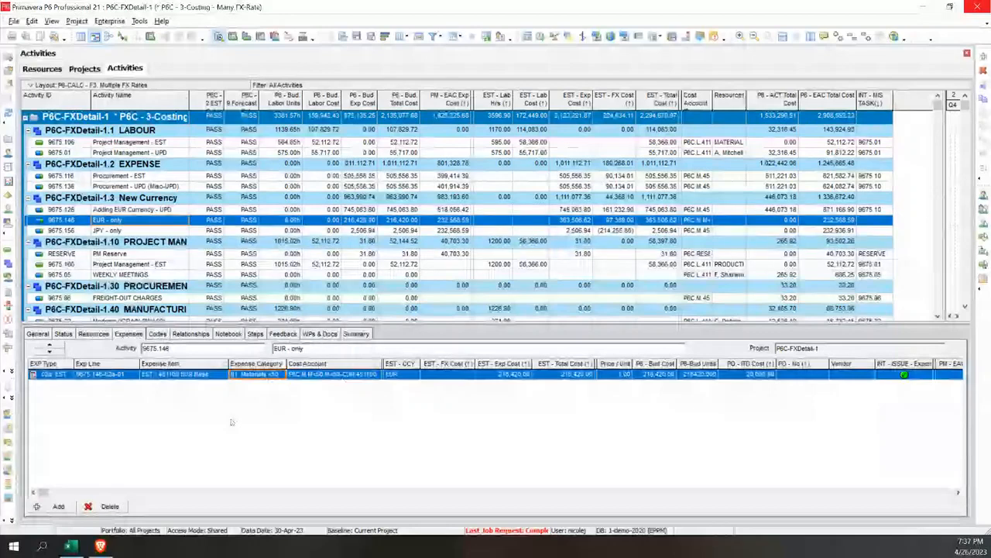
left_click(507, 375)
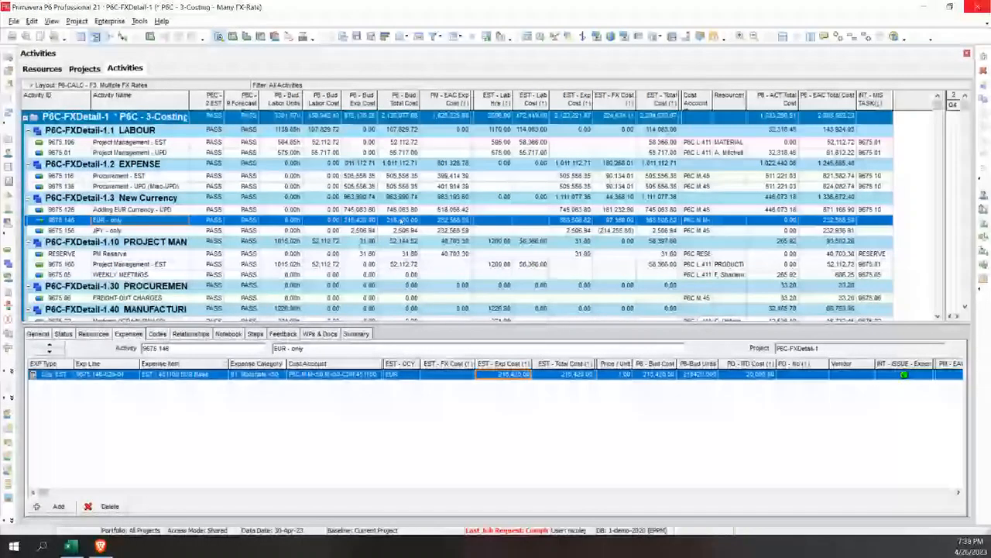
Set P6C - 2.EST Calcs to GO for project P6C-FXDetail-1 and refresh the project data
left_click(81, 69)
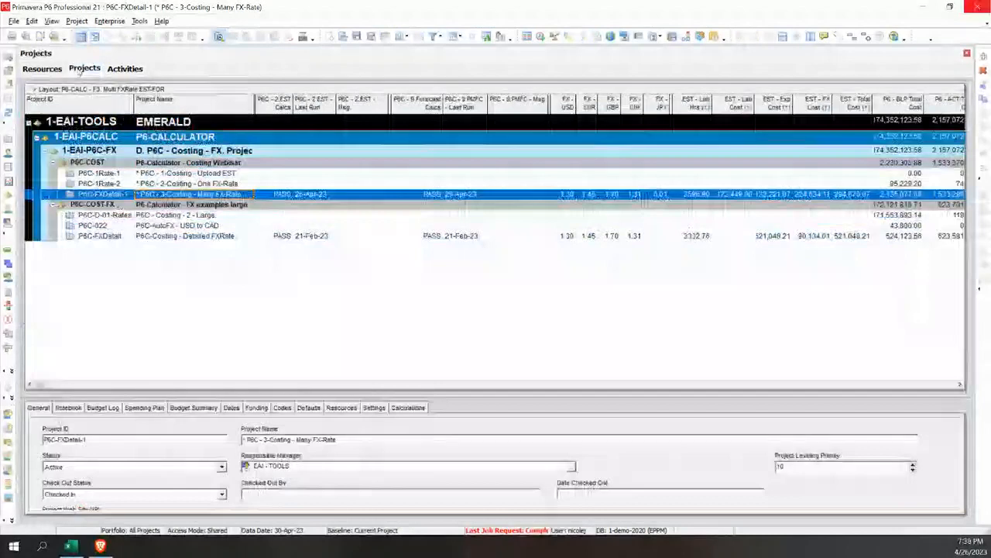
left_click(286, 195)
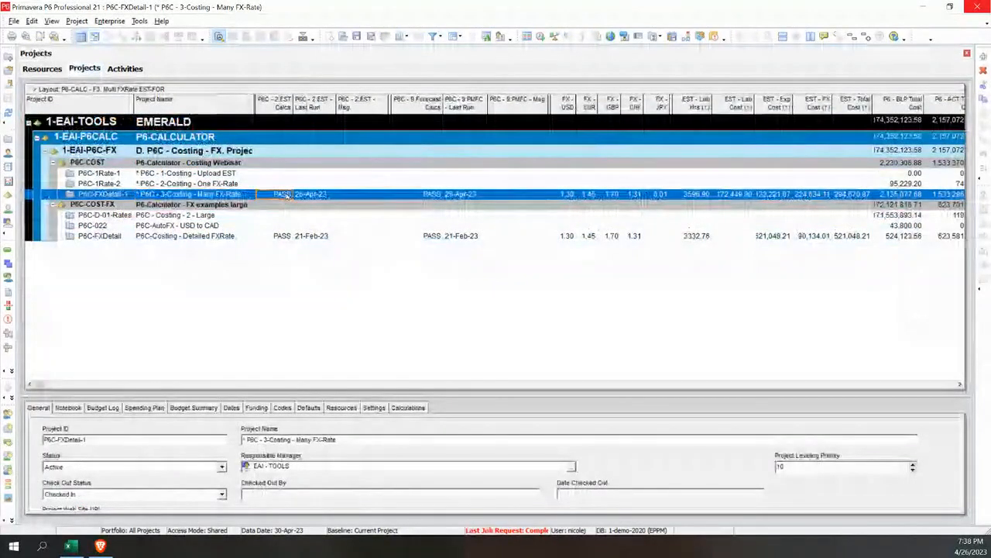
left_click(285, 194)
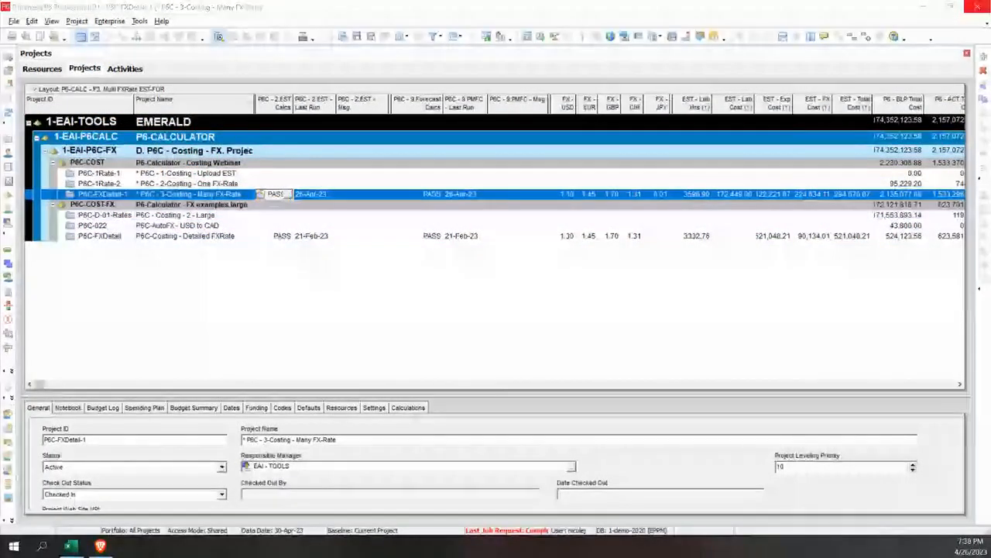
left_click(287, 194)
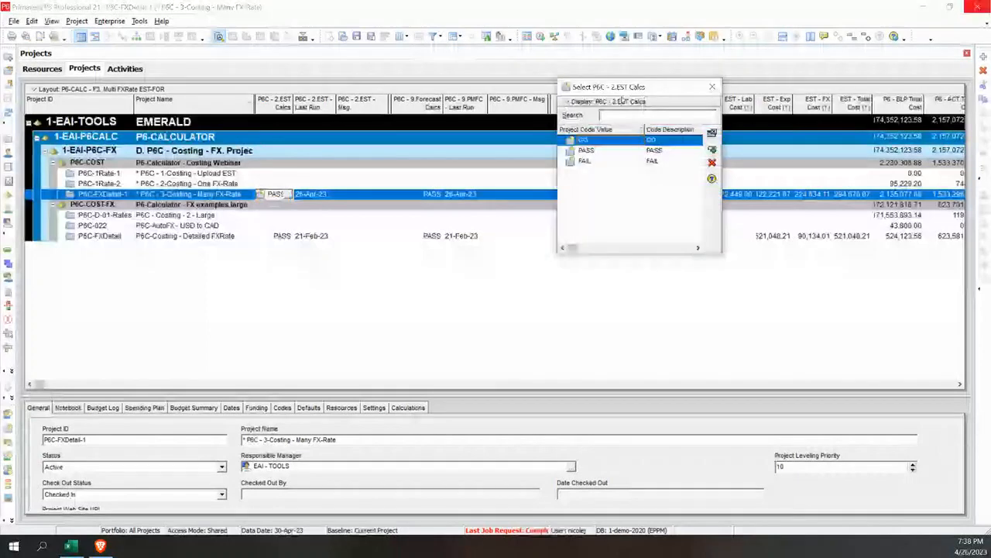
double_click(586, 140)
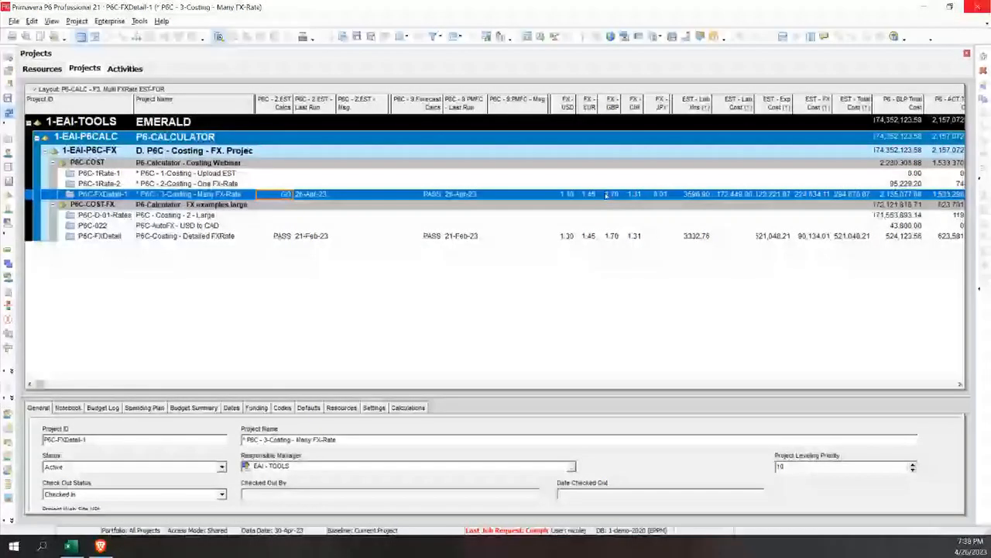
key("F5")
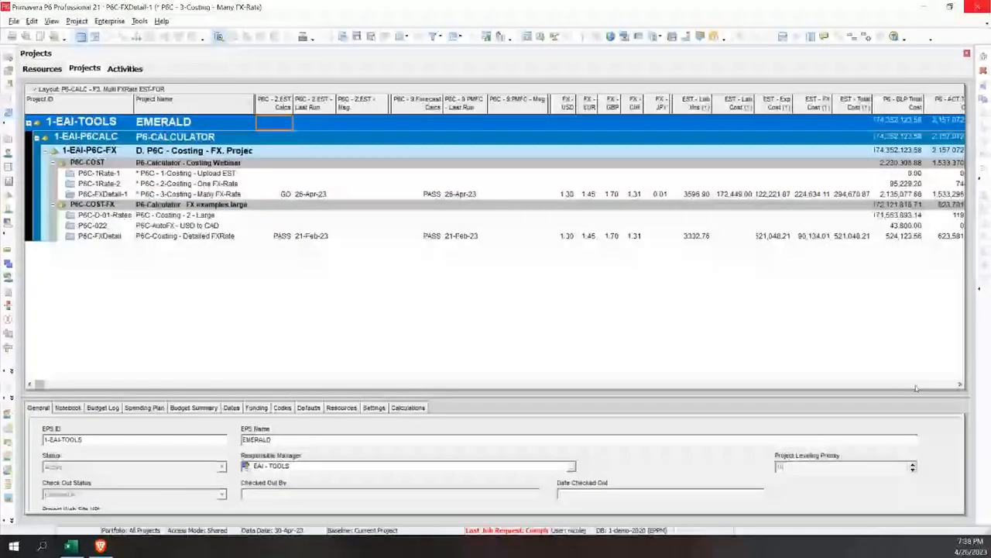
Check the calculation run columns of P6C-FXDetail-1 and compare the expense lines of activities JPY - only and EUR - only
left_click(916, 385)
left_click(116, 386)
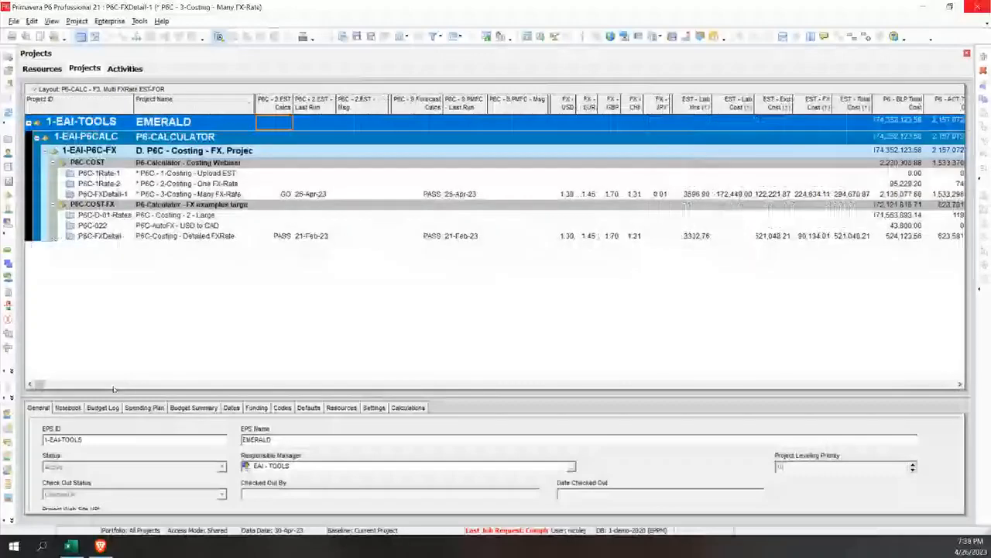
left_click(316, 195)
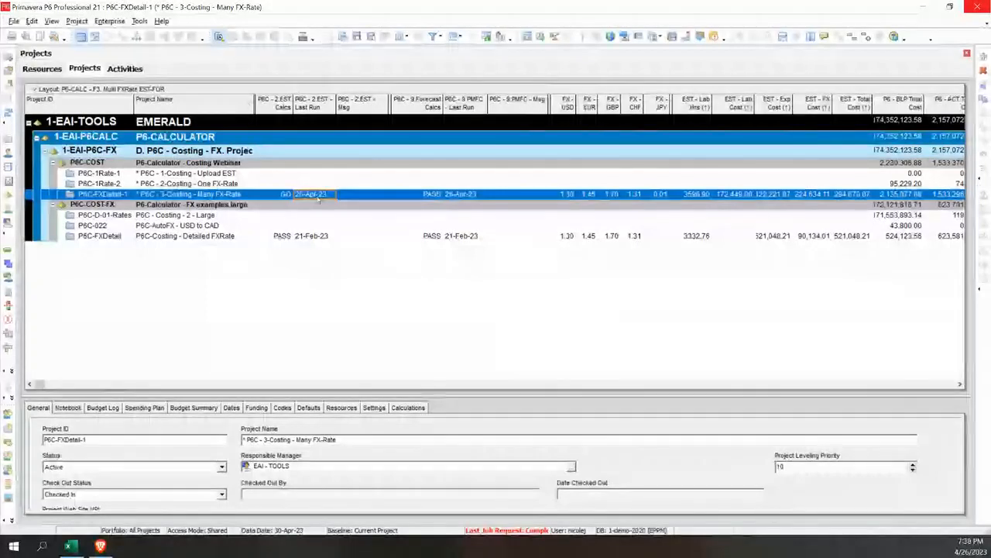
left_click(122, 69)
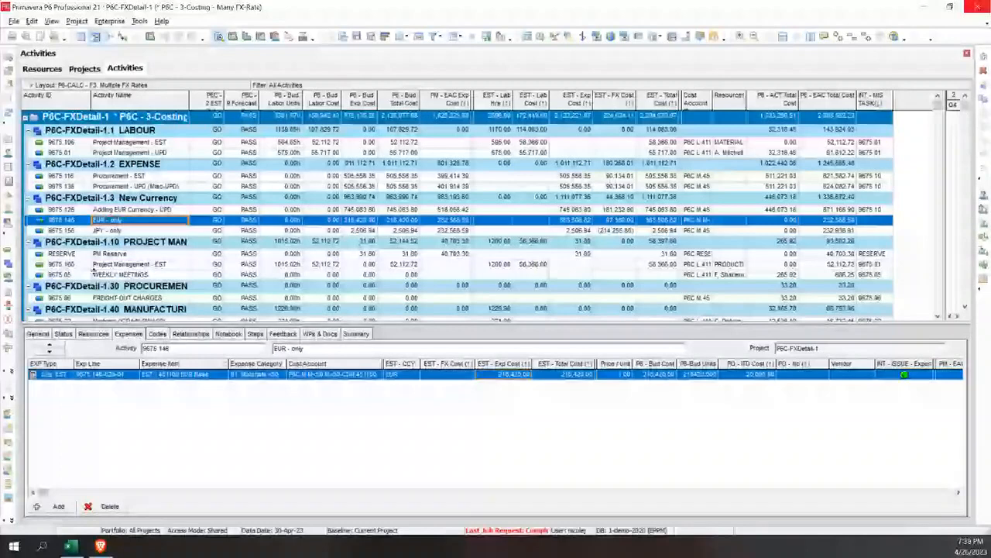
left_click(127, 230)
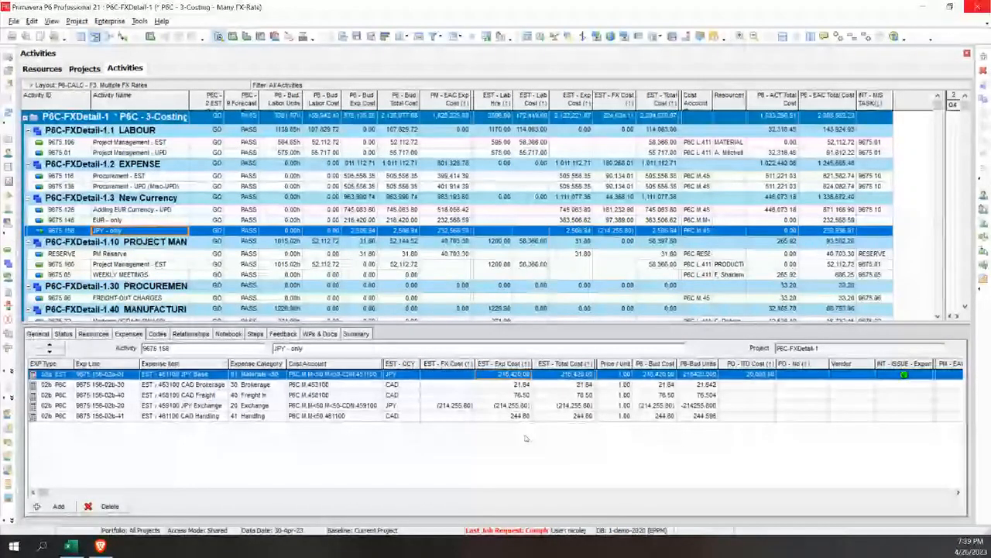
left_click(158, 220)
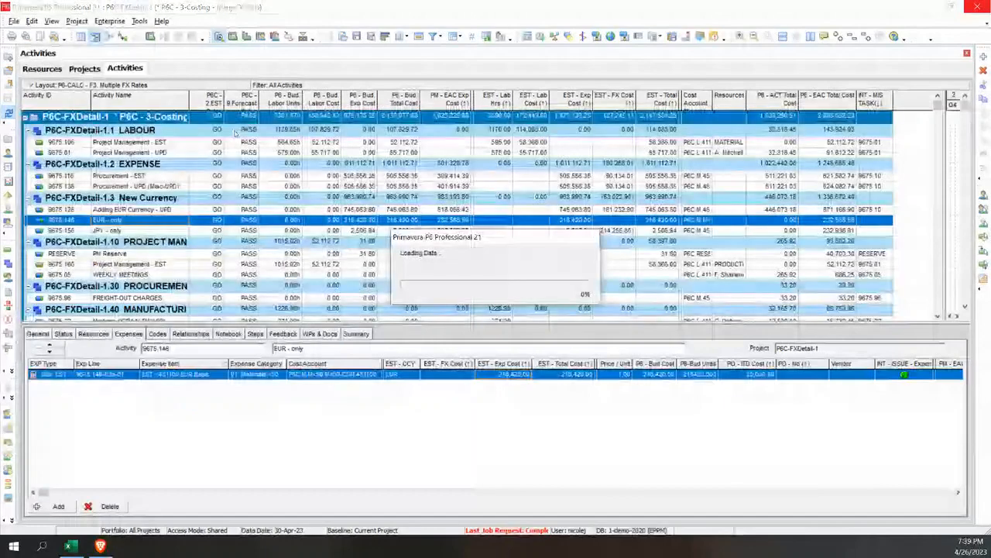
Recheck the P6C - 2.EST Calcs status of P6C-FXDetail-1 and refresh its activities to look for recalculated EUR - only expenses
left_click(81, 69)
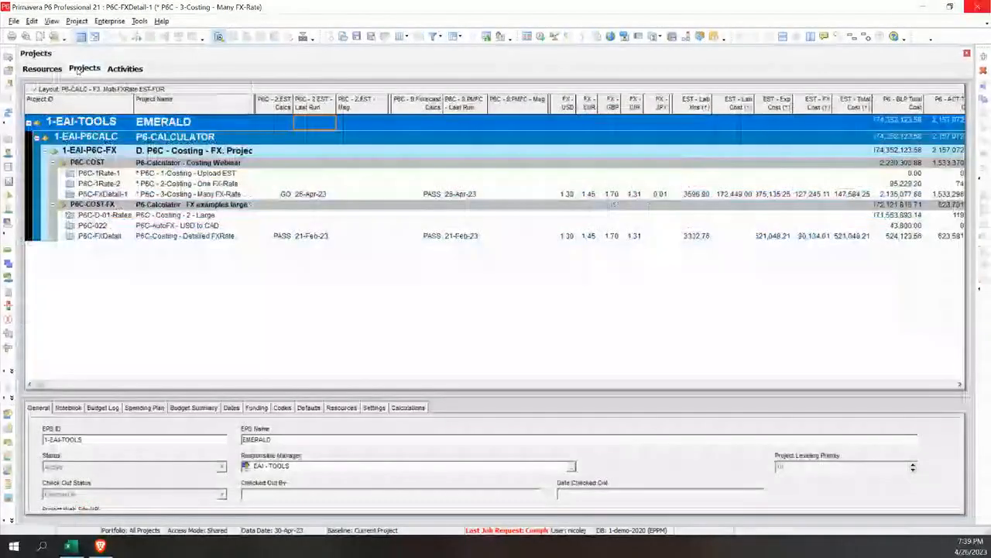
left_click(285, 195)
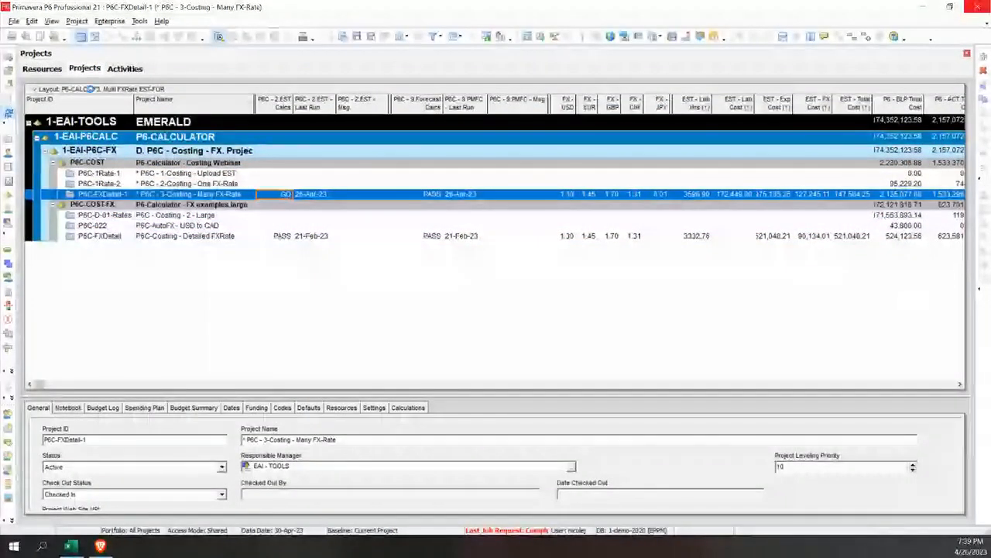
left_click(124, 69)
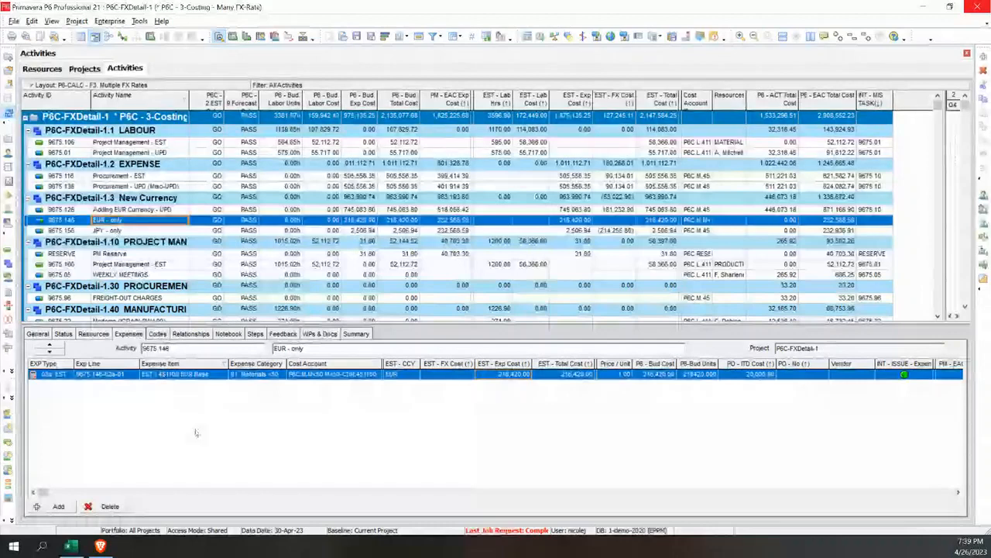
key("F5")
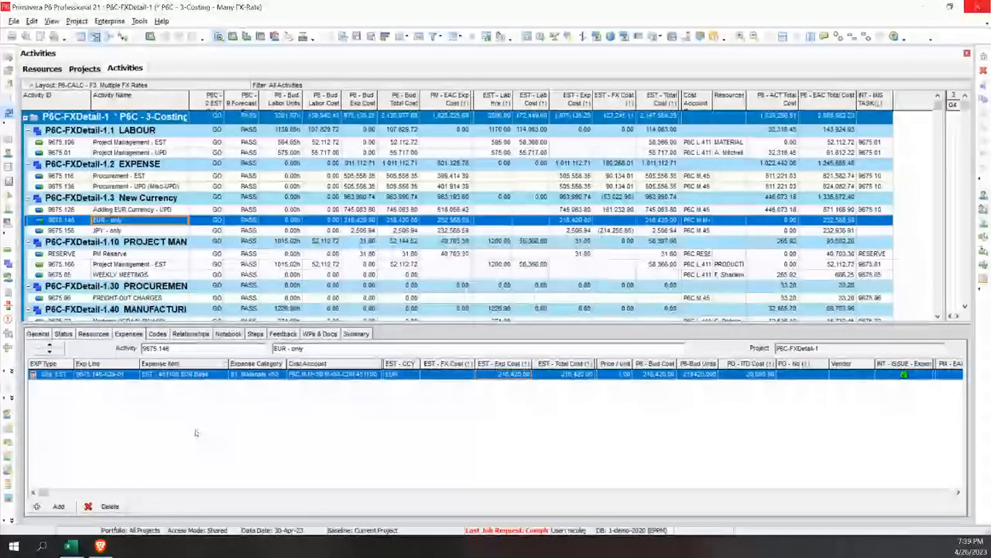
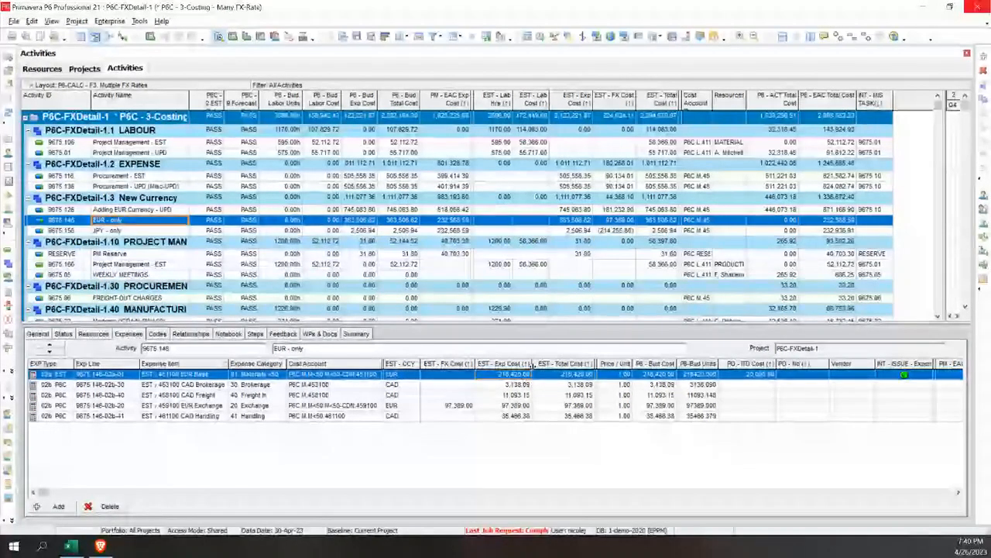
Examine the estimated expense cost, FX cost and currency of the EUR - only expense lines and the activity's EST - FX Cost
left_click(505, 385)
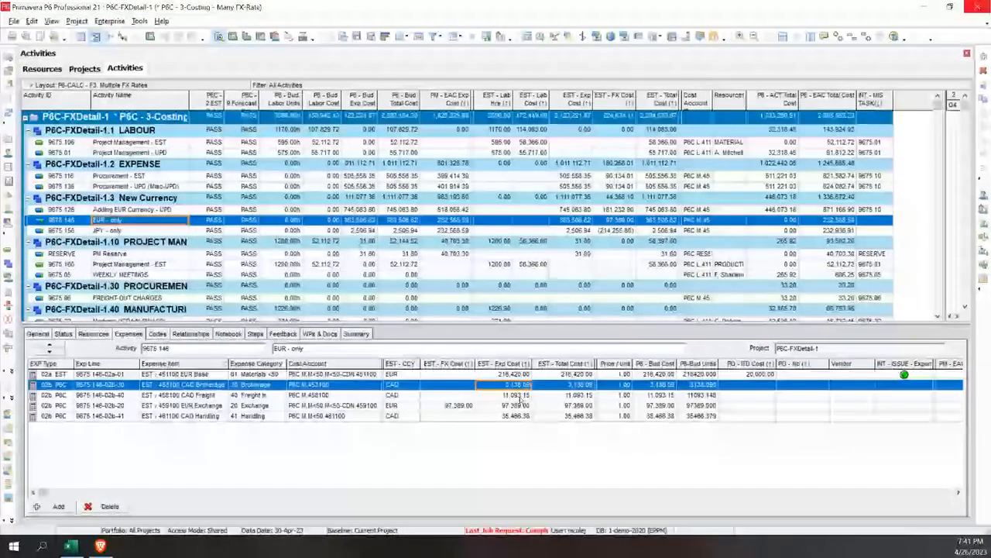
left_click(520, 396)
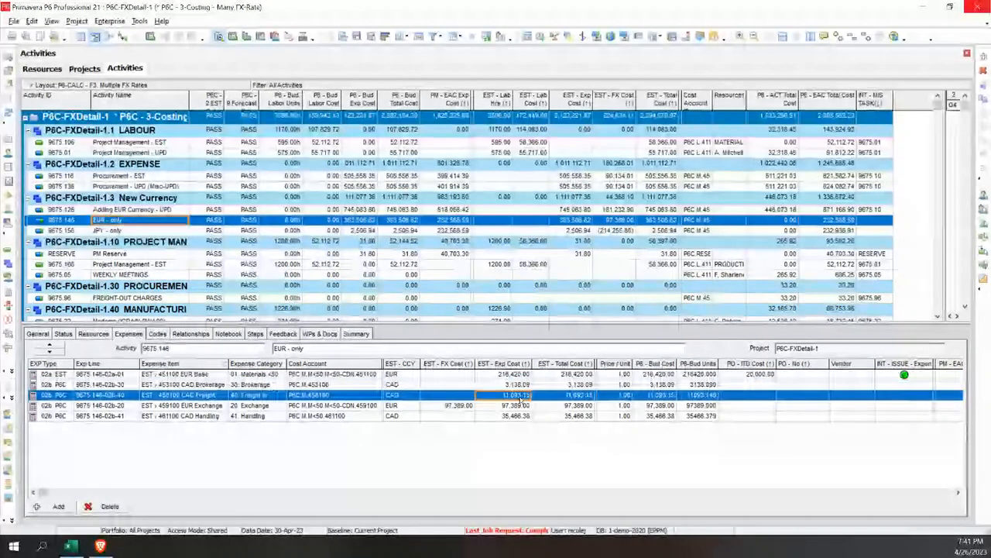
left_click(517, 416)
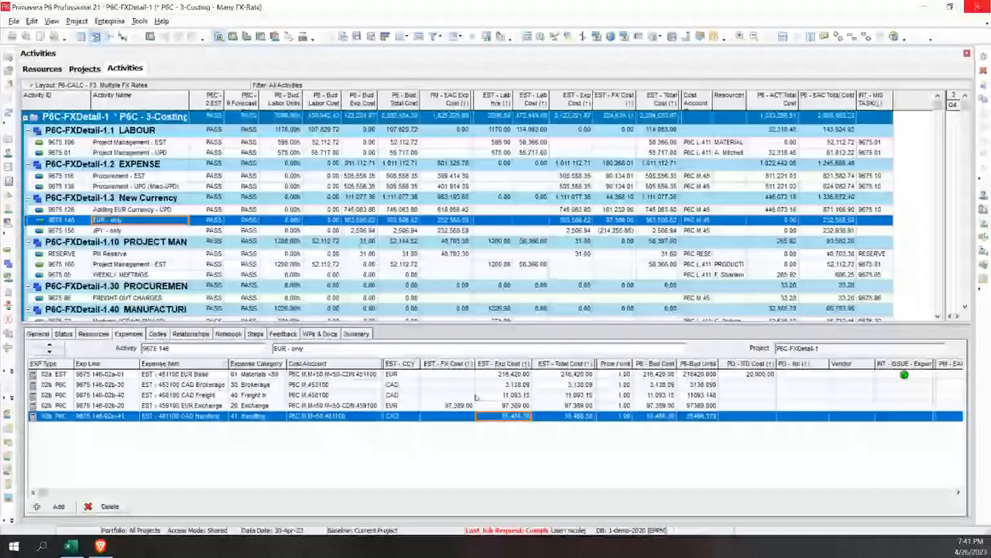
left_click(455, 405)
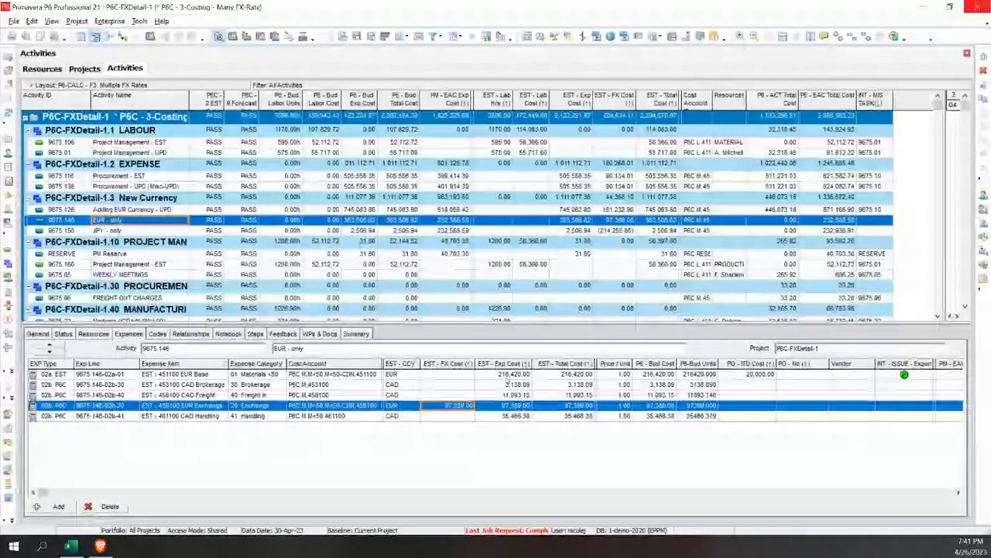
left_click(507, 375)
left_click(471, 404)
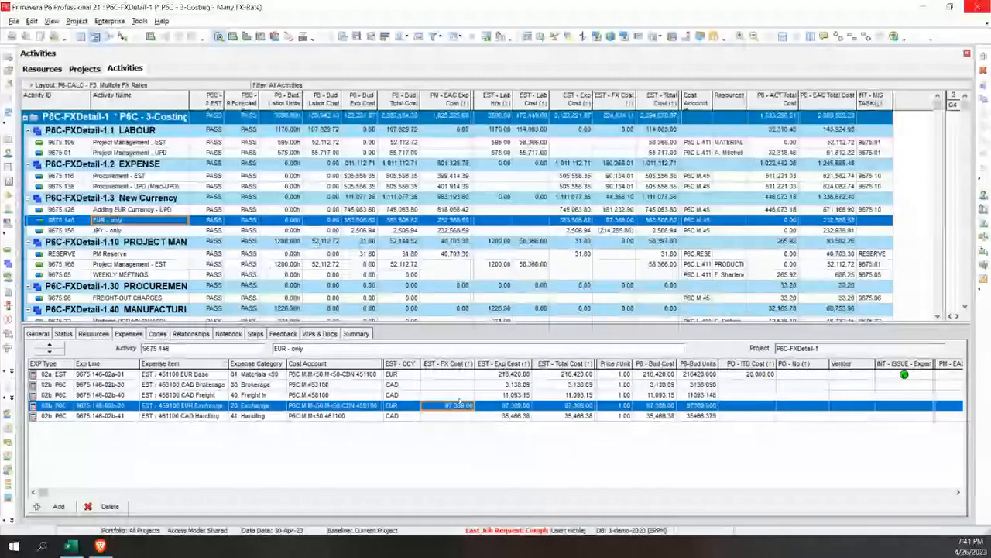
left_click(397, 375)
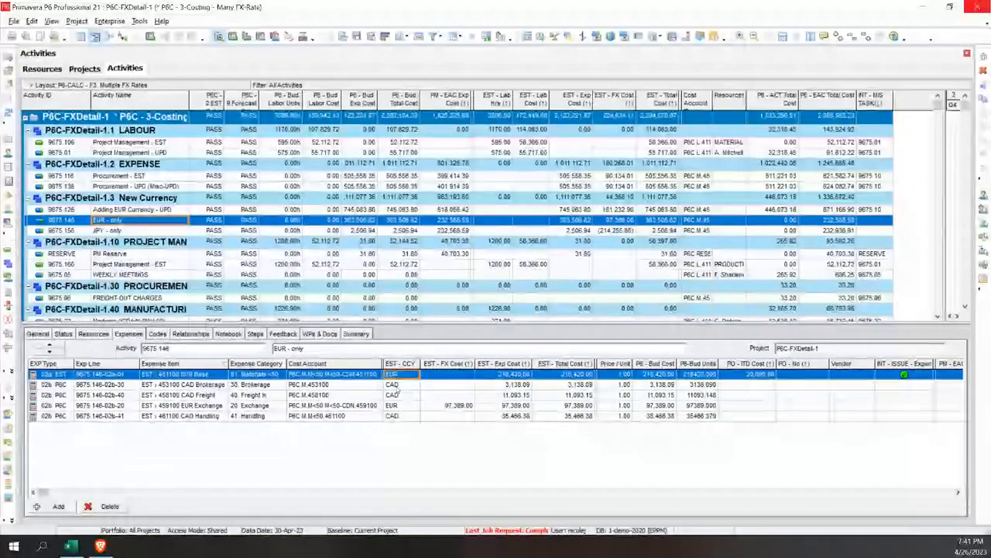
left_click(411, 405)
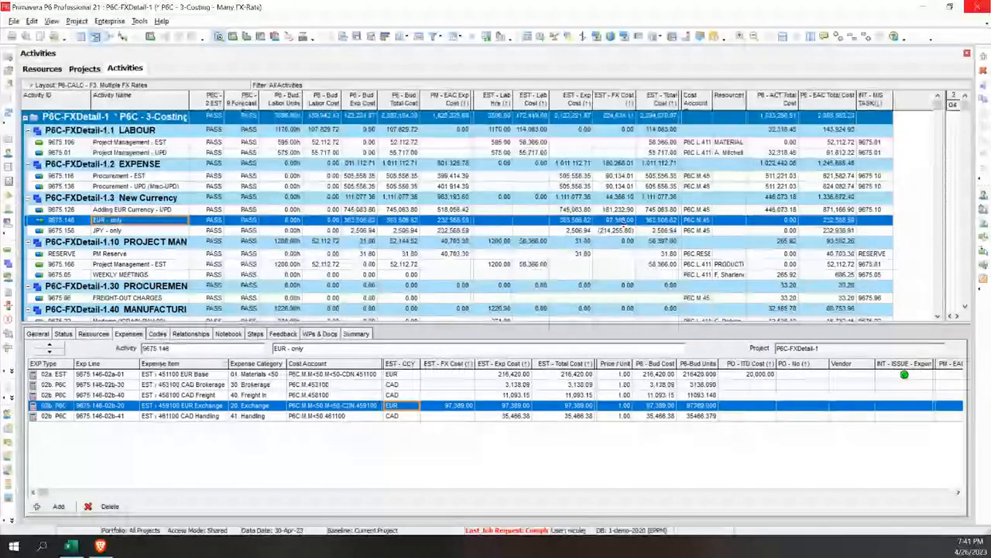
left_click(622, 221)
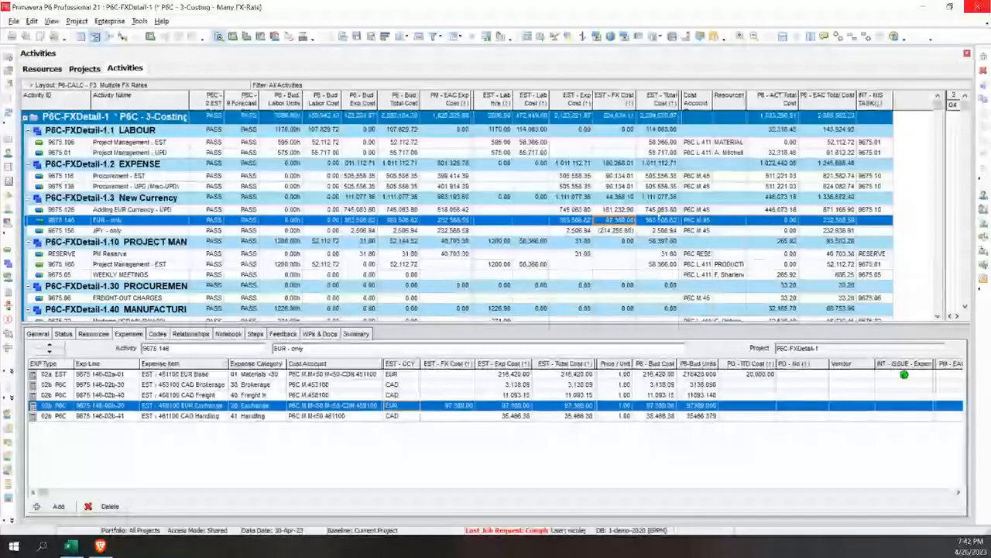
Reveal the Gantt chart beside the activity table and bring the activity bars from 2021 to 2024 into view
left_click_drag(949, 213, 680, 212)
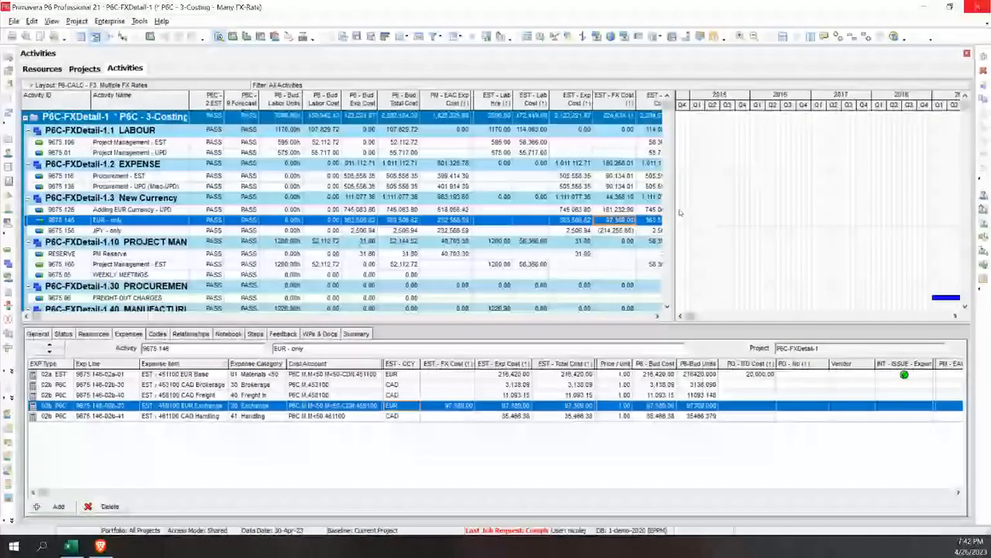
left_click_drag(689, 316, 682, 315)
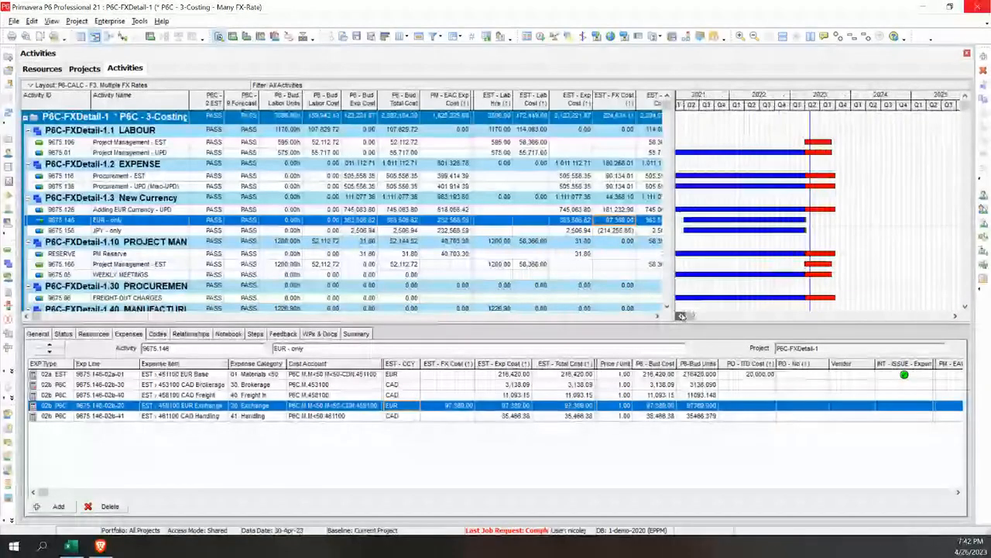
left_click(682, 315)
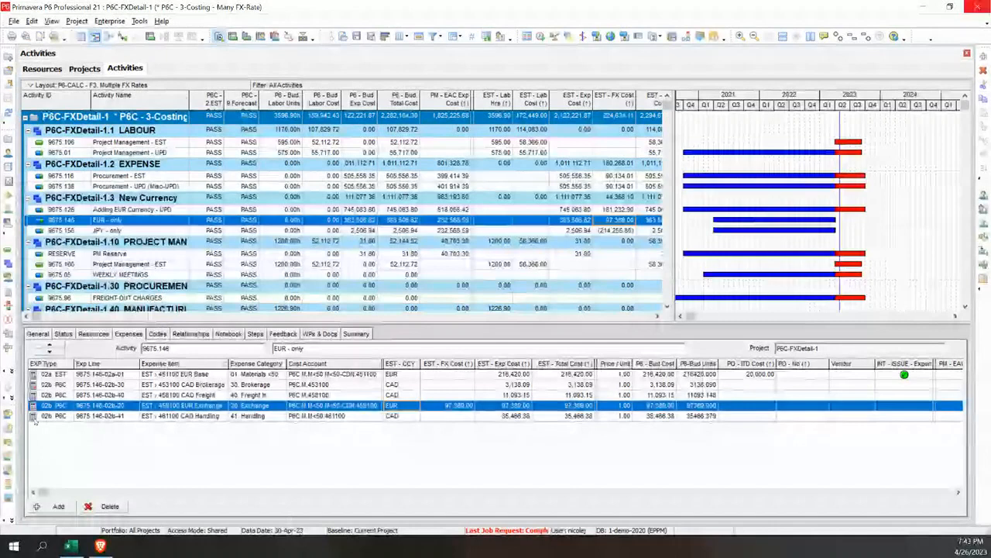
Compare the resource assignments of activities Project Management - EST and Project Management - UPD
left_click(65, 375)
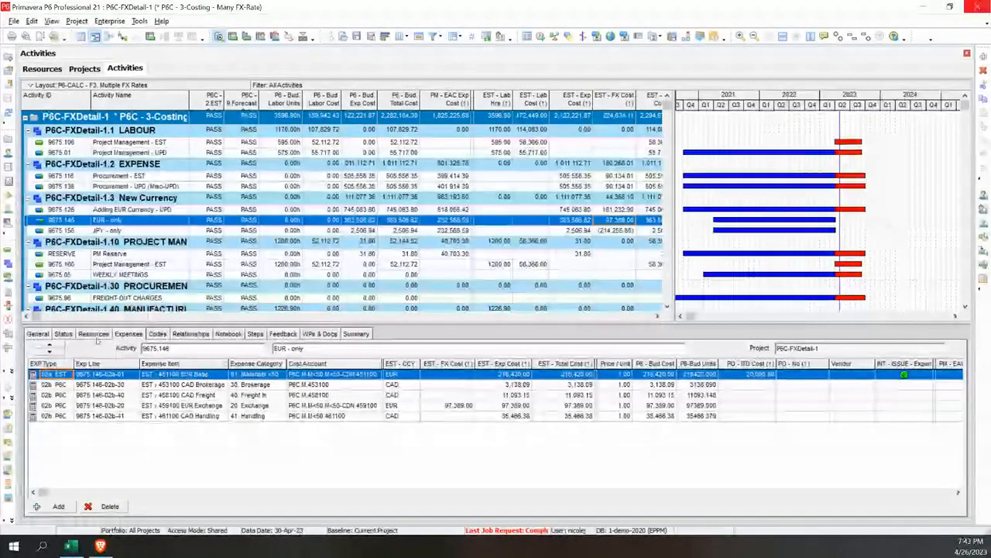
left_click(94, 334)
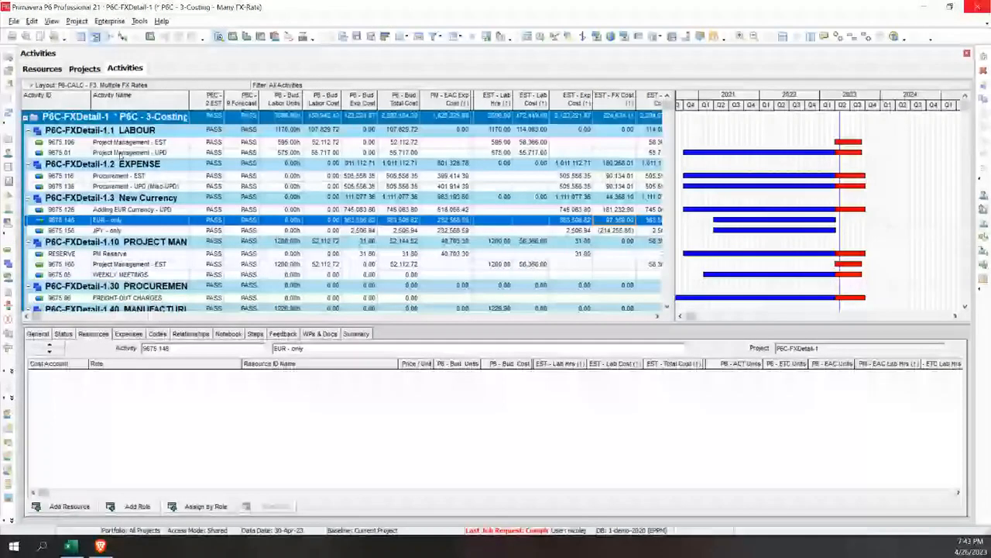
left_click(128, 143)
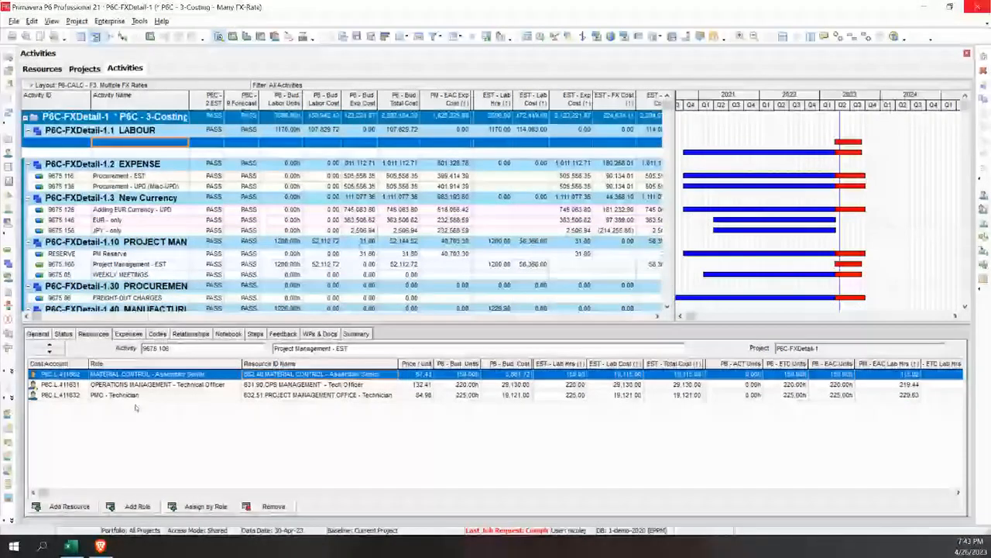
left_click(165, 153)
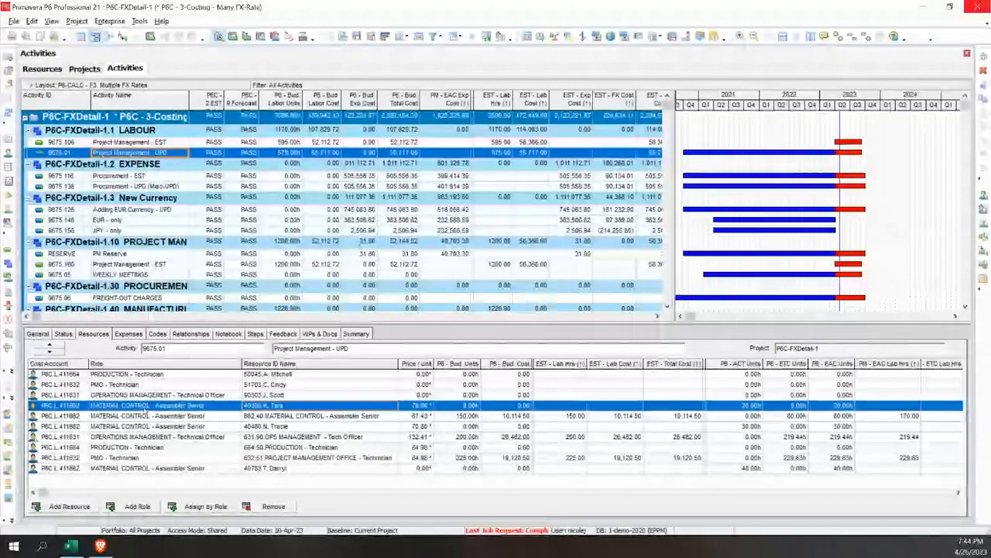
Sort the Project Management - UPD assignments by role and examine the resources grouped under each role
left_click(148, 365)
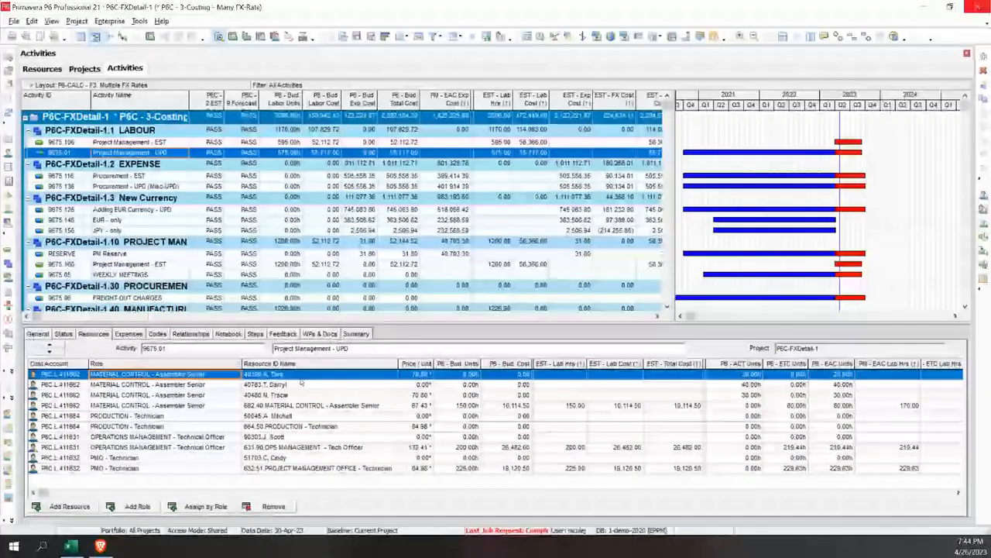
left_click(273, 404)
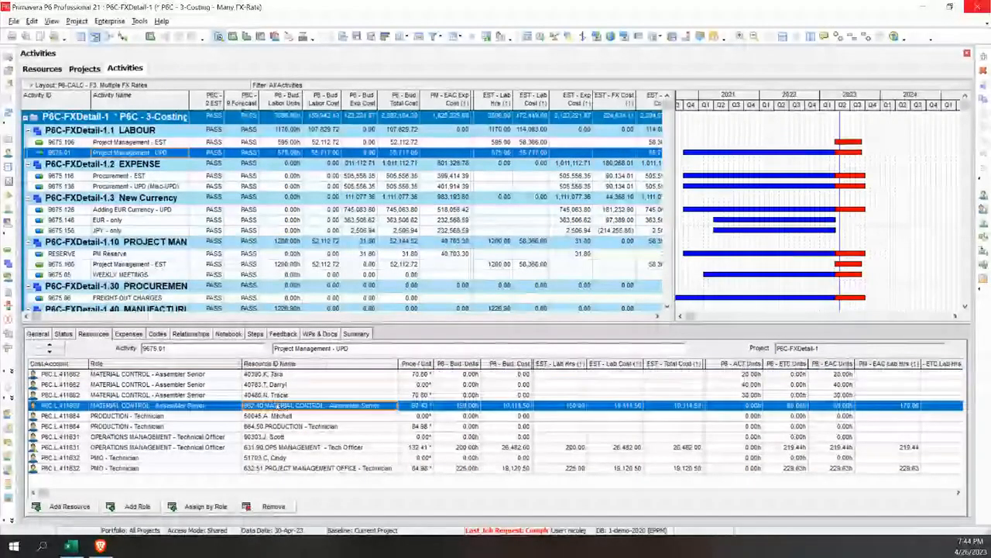
left_click(272, 416)
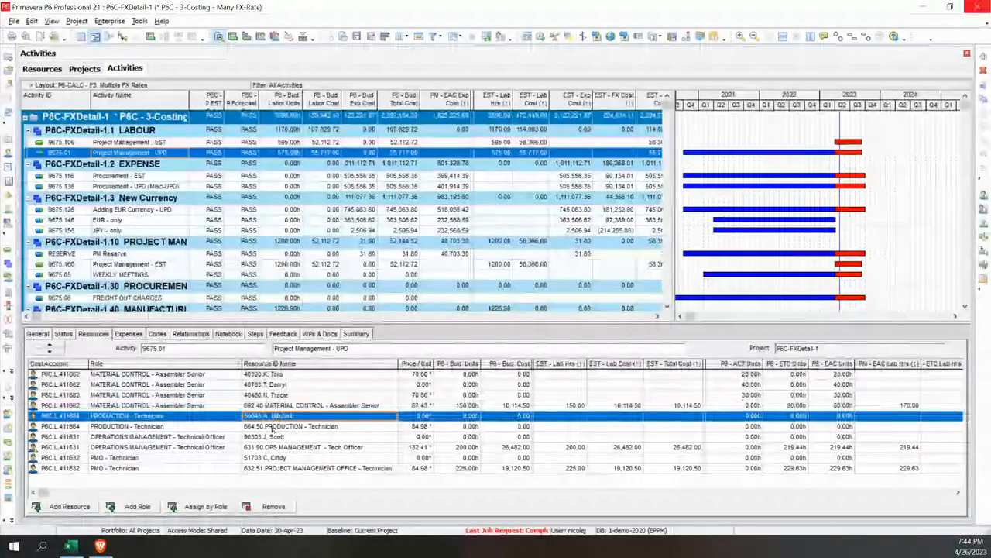
left_click(273, 426)
left_click(270, 437)
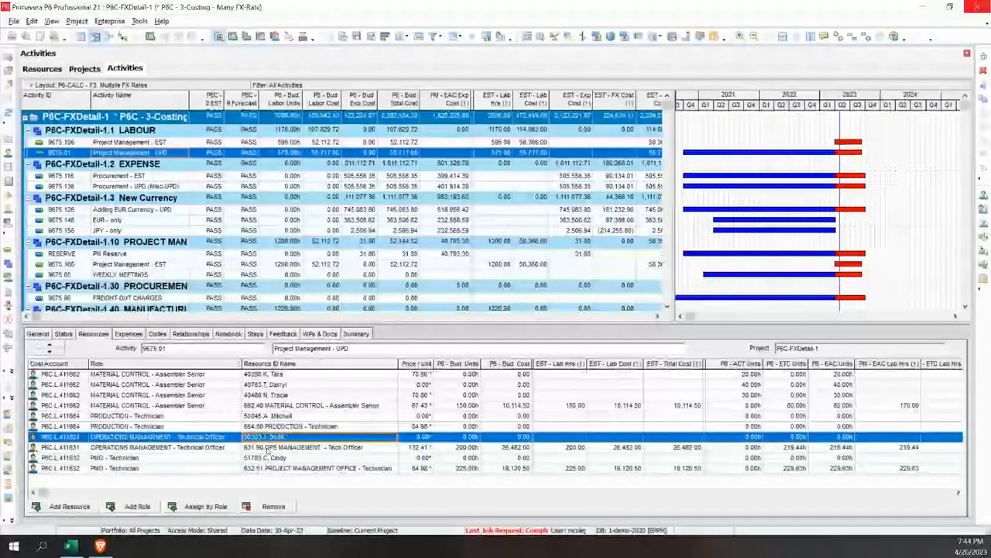
left_click(268, 459)
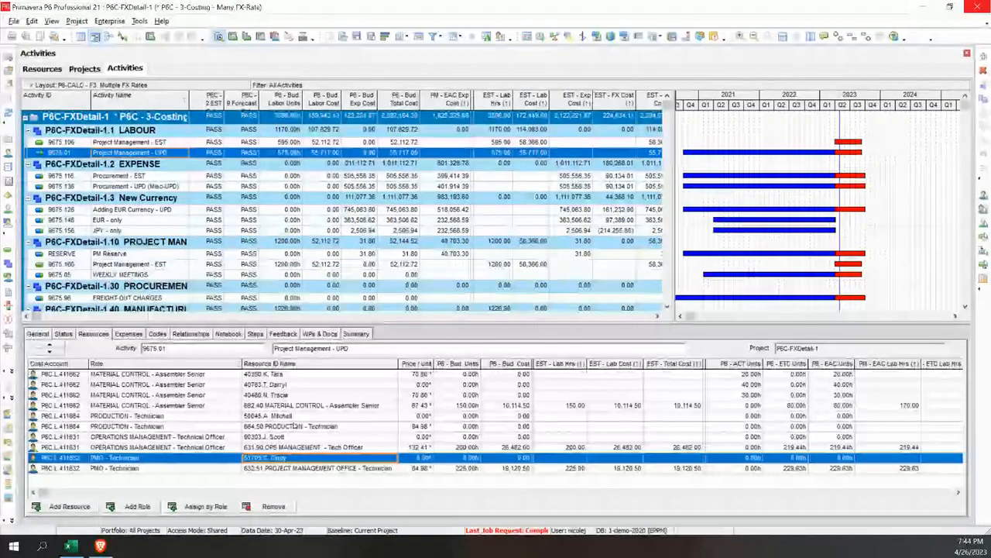
Sort the assignments by EST - Lab Hrs and by P6 - ACT Units to check estimated and actual hours
left_click(560, 364)
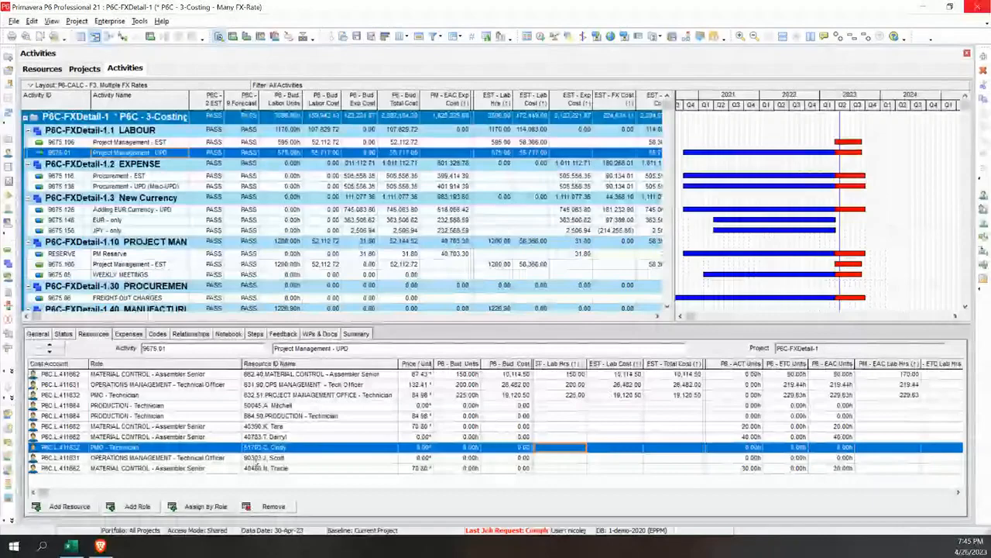
left_click(746, 436)
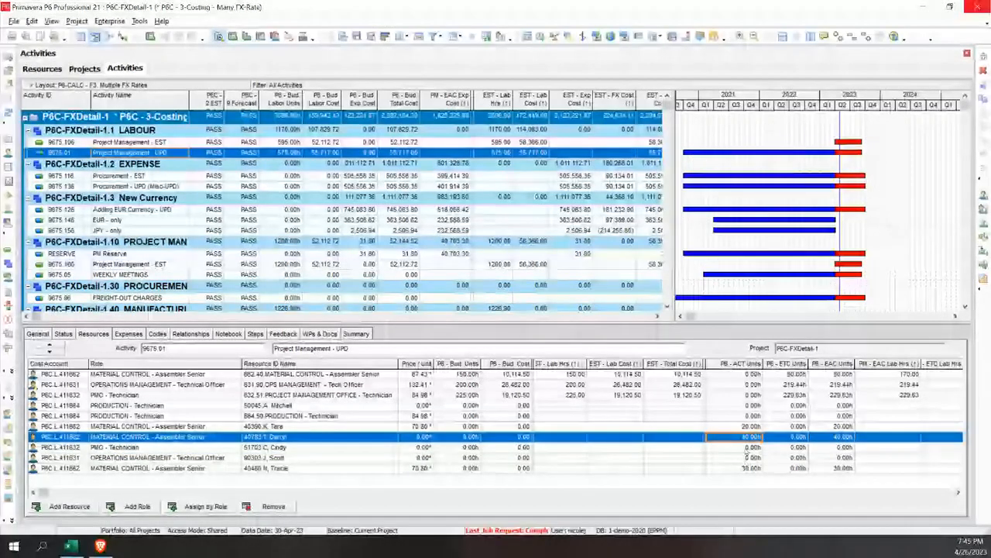
left_click(745, 364)
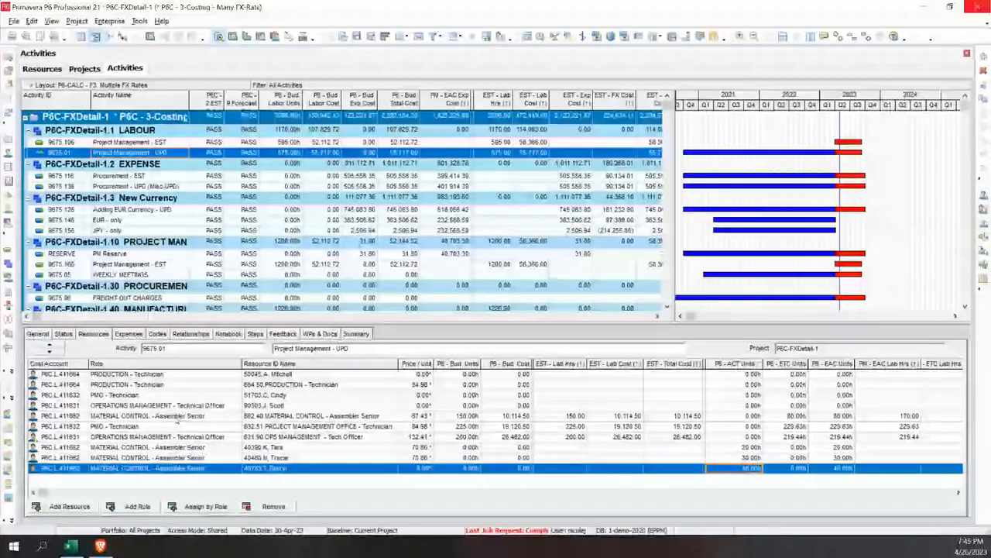
Sort the assignments by role again and check the ACT and ETC units of the MATERIAL CONTROL - Assembler Senior resource
left_click(177, 417)
left_click(189, 366)
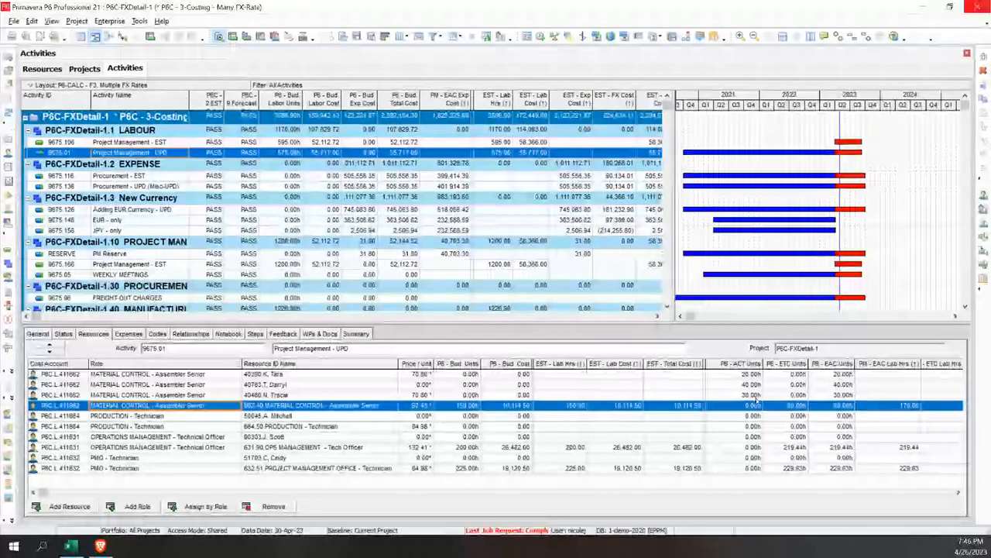
left_click(758, 405)
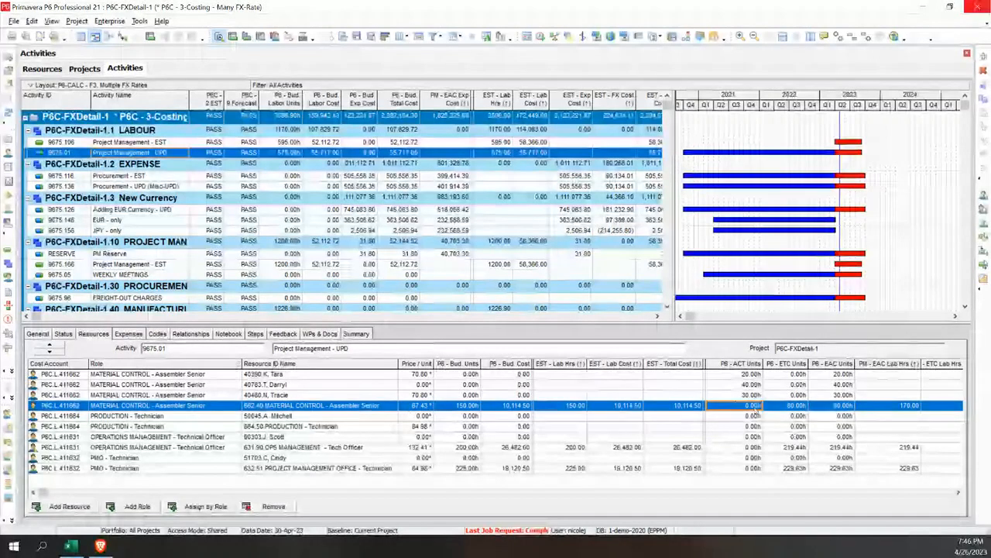
left_click(794, 405)
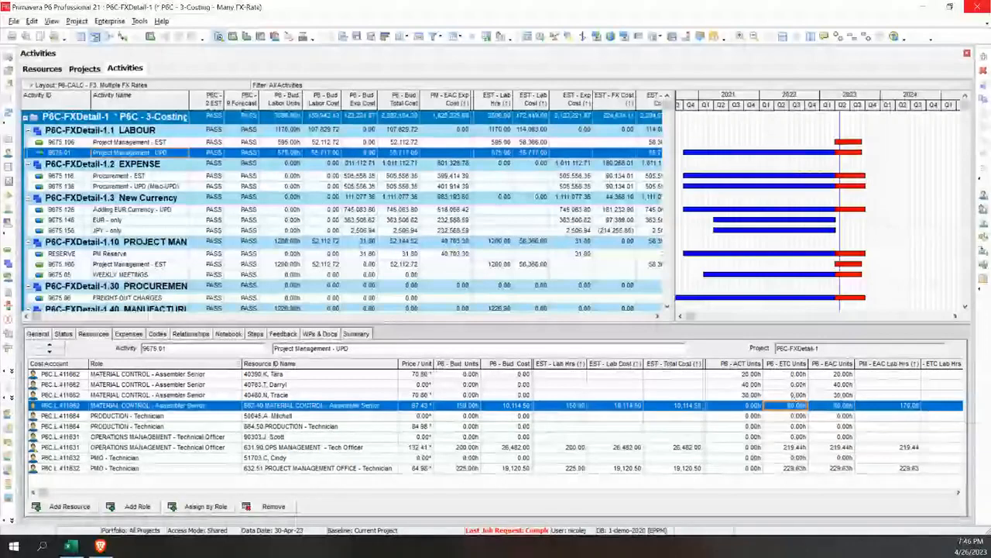
Sort the assignments by PM - EAC Lab Hrs and widen the PM - EAC Lab Hrs and PM - ETC Lab Hrs columns
left_click(885, 364)
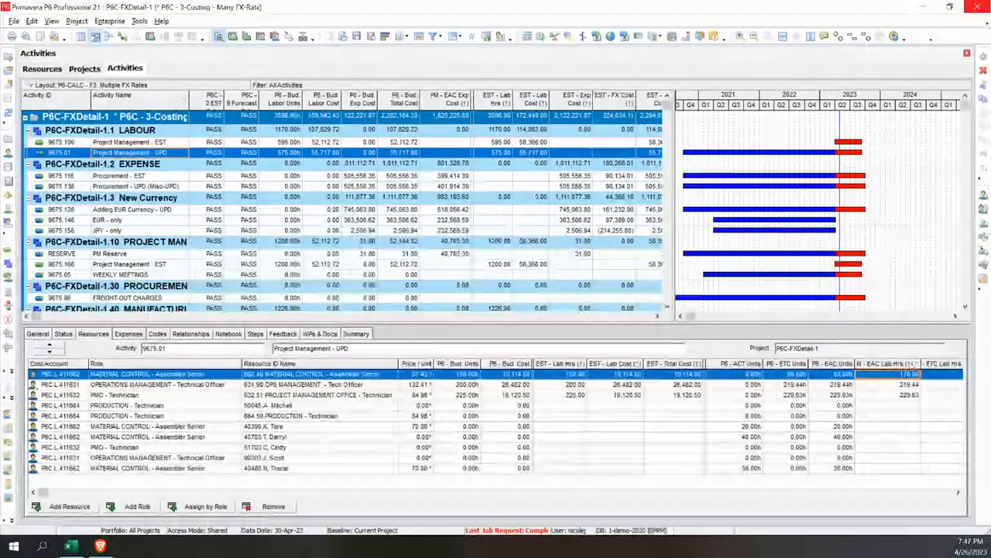
left_click_drag(919, 364, 927, 364)
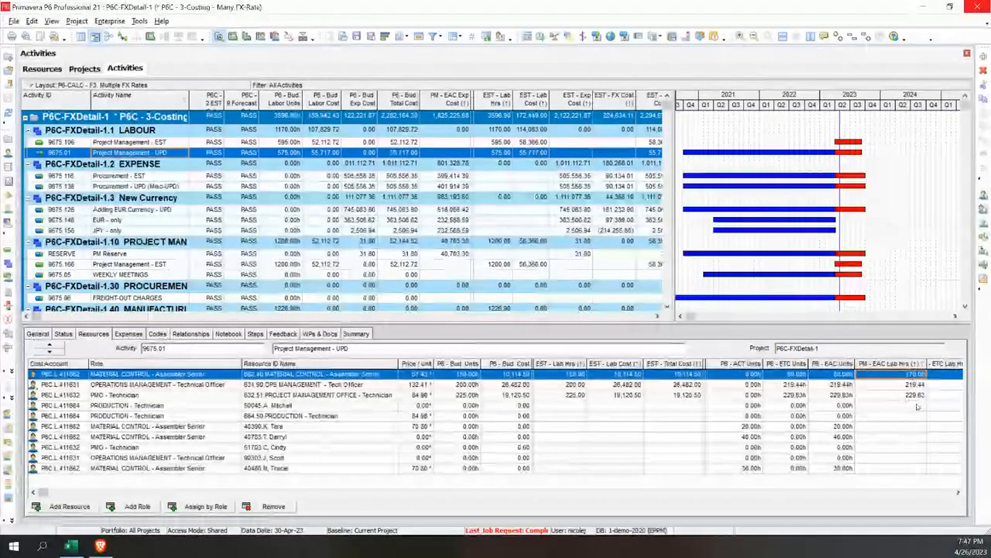
left_click(959, 493)
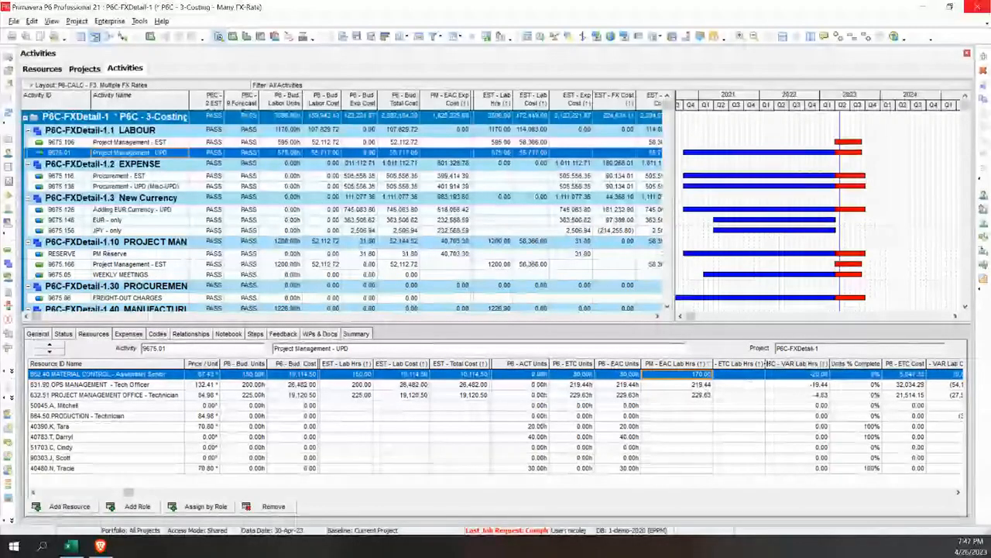
double_click(766, 363)
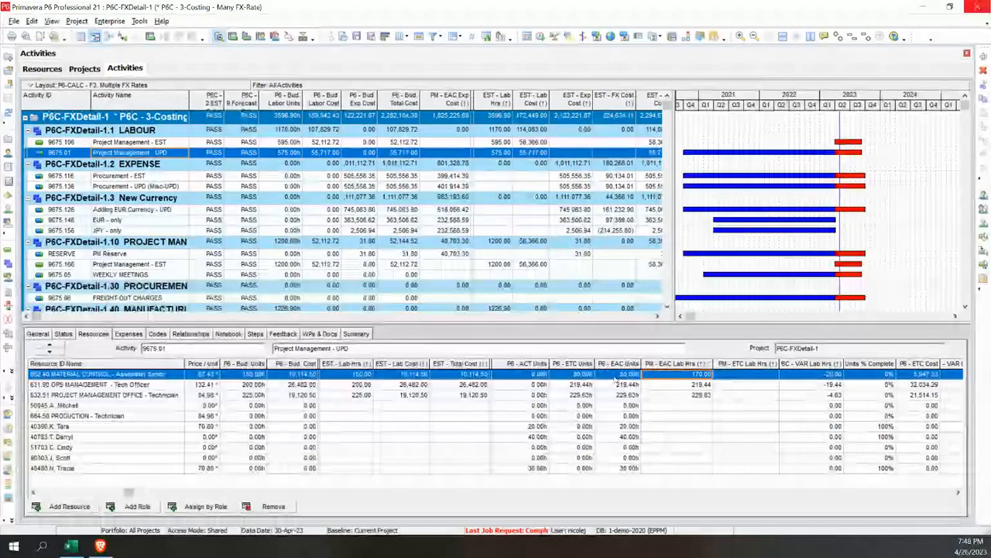
Set PM - EAC Lab Hrs to 120 for the MATERIAL CONTROL - Assembler Senior resource
left_click(358, 375)
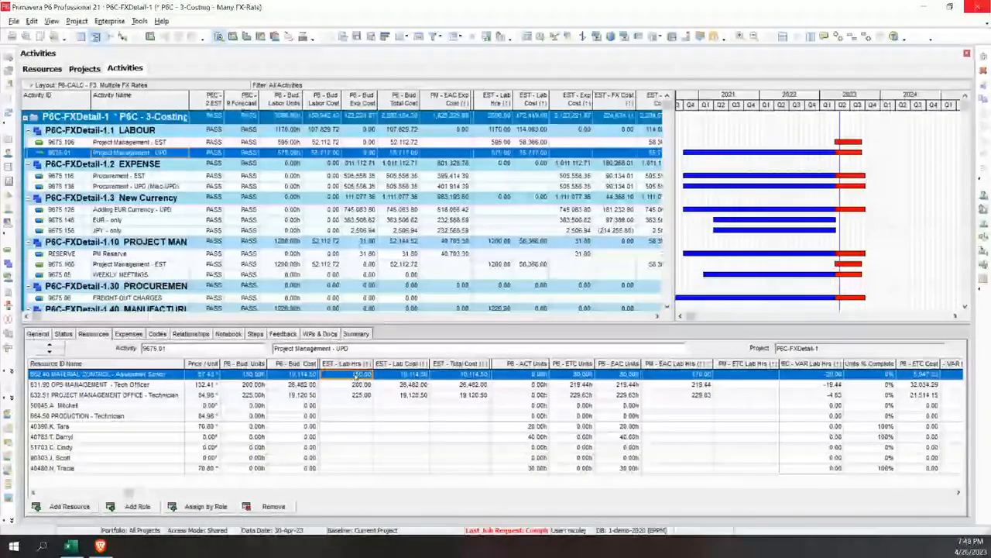
left_click(694, 376)
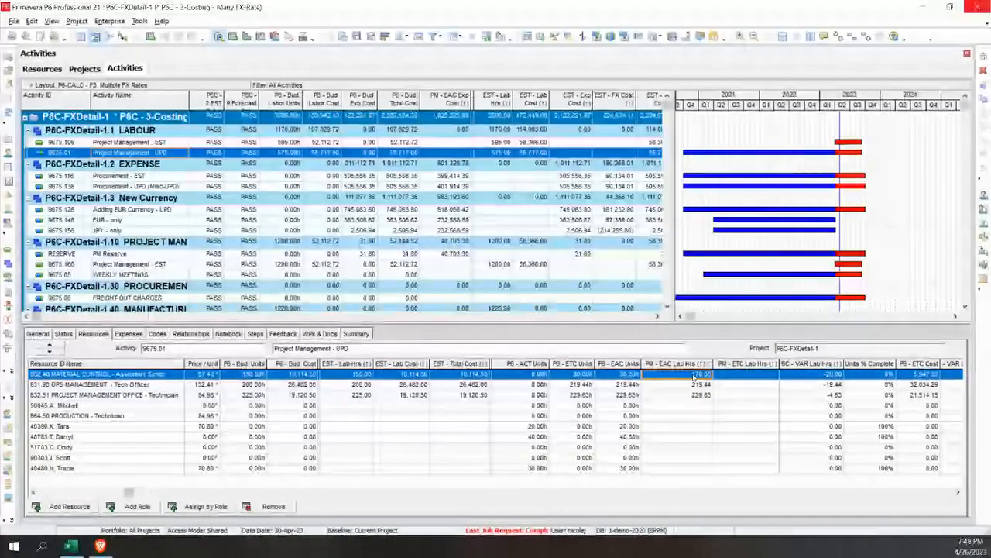
type("120")
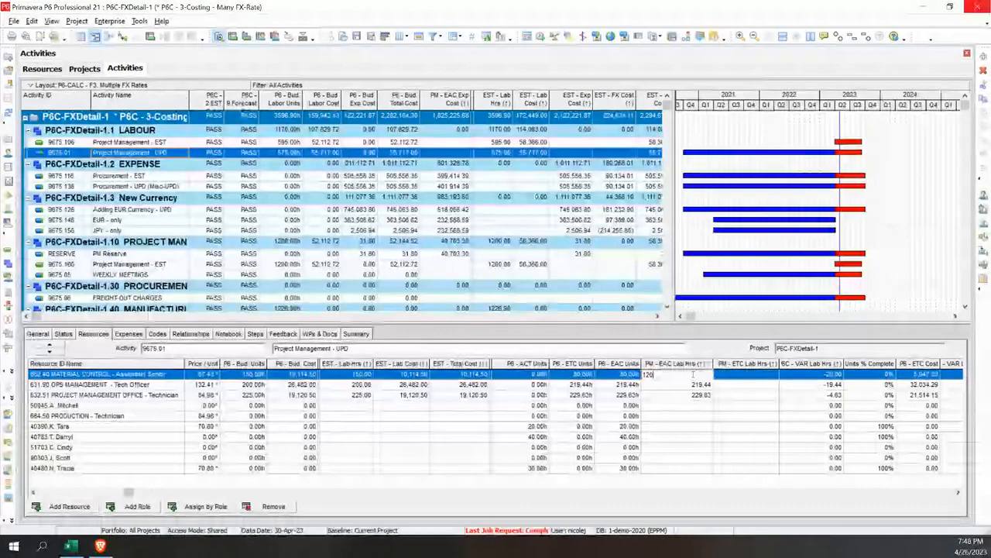
key("Return")
Set PM - EAC Lab Hrs to 250 for the OPS MANAGEMENT - Tech Officer resource
key("Down")
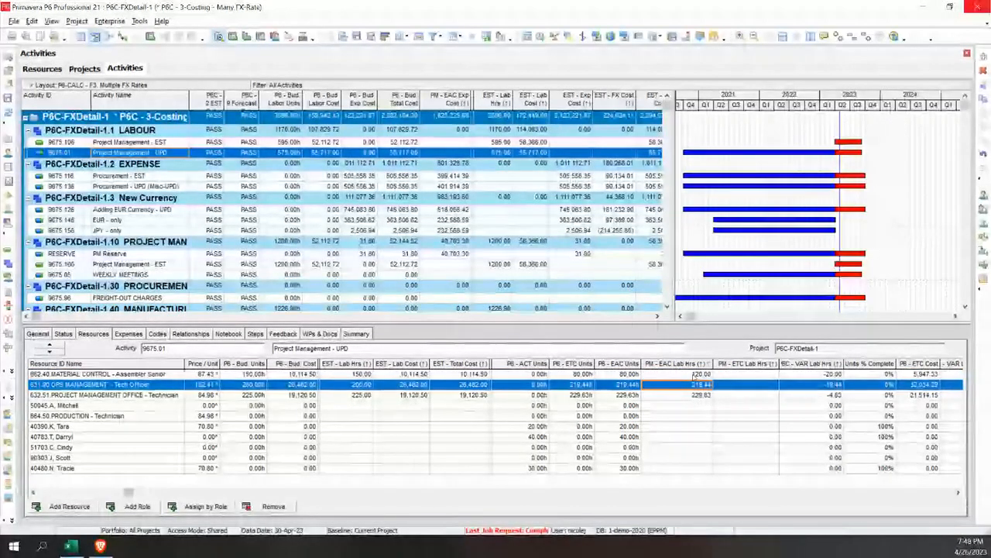
type("250")
key("Return")
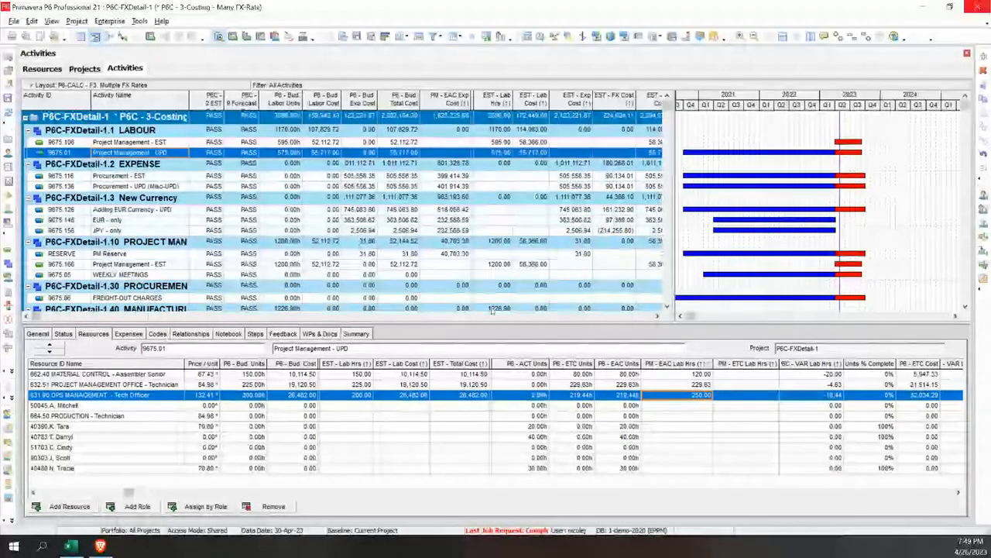
Set P6C - 9.Forecast Calcs to GO for project P6C-FXDetail-1 and return to its activities
left_click(86, 69)
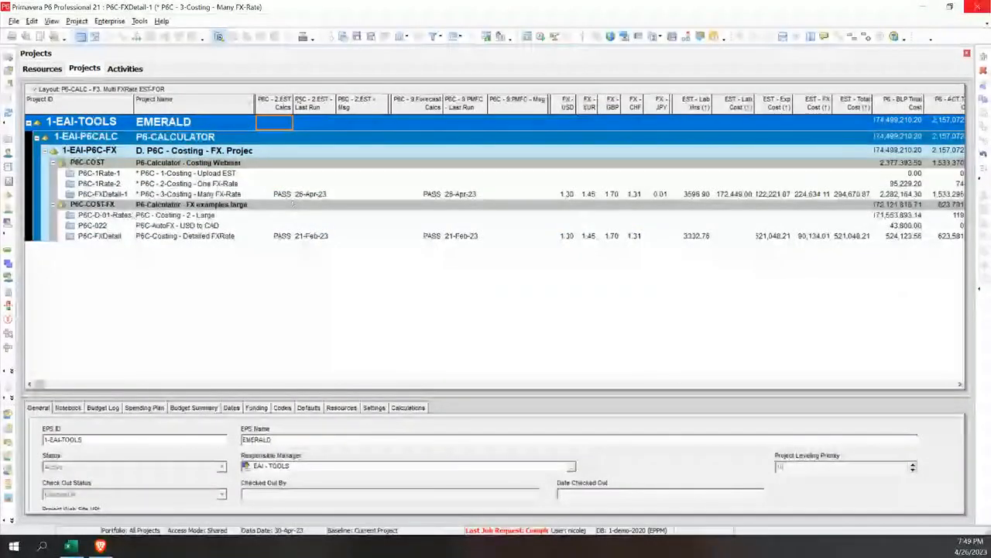
left_click(419, 194)
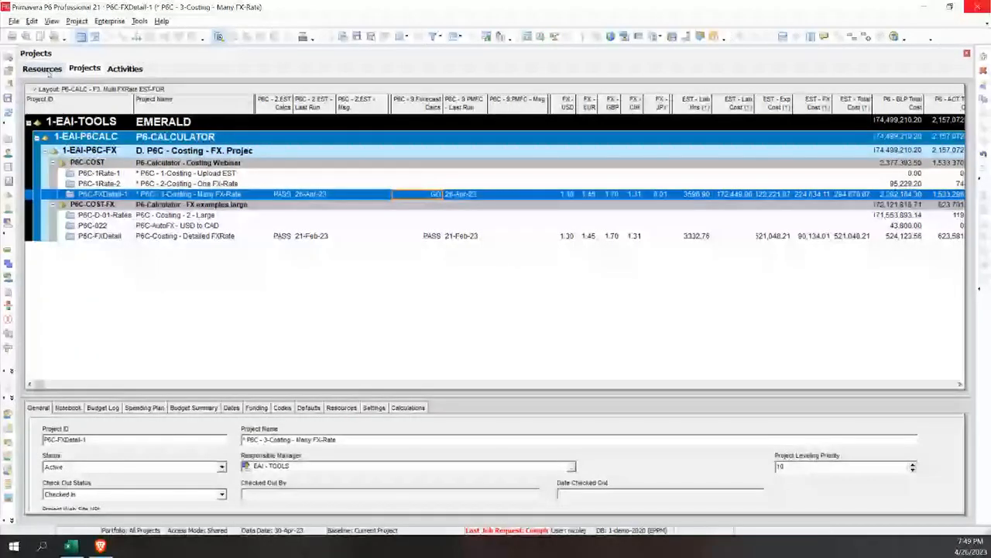
left_click(120, 69)
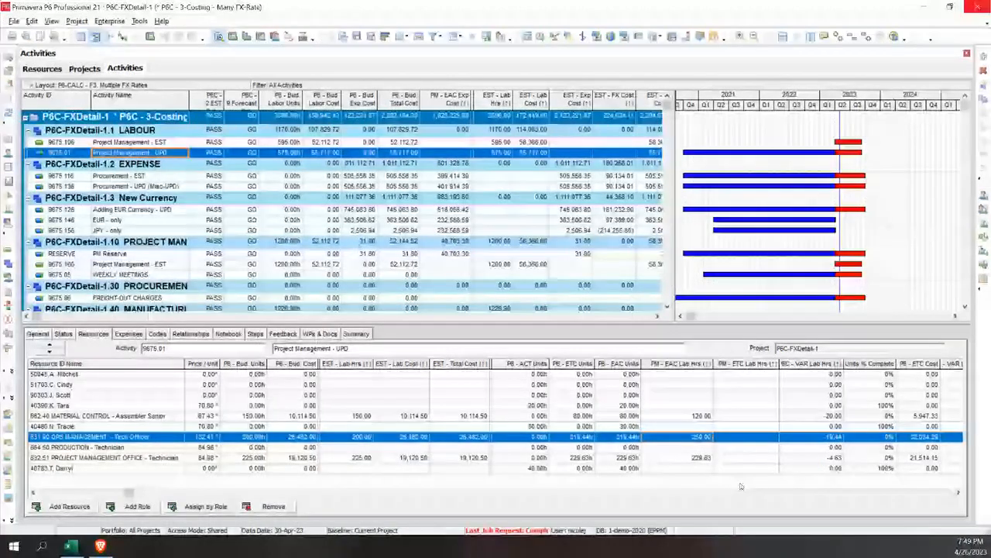
Review the labour variance and issue indicators of the Project Management - UPD assignments and widen the INT - ISSUE - Resource New column
left_click(959, 494)
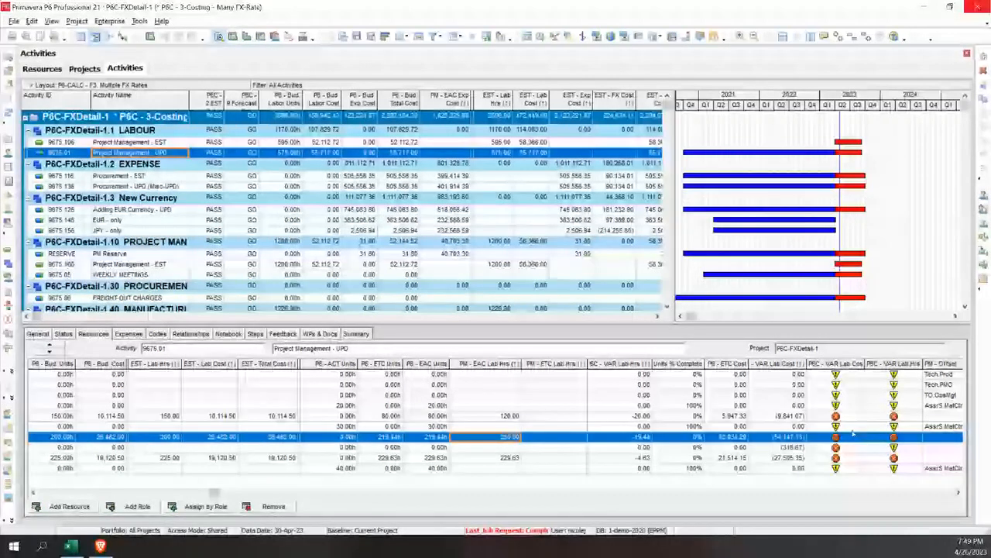
left_click(957, 494)
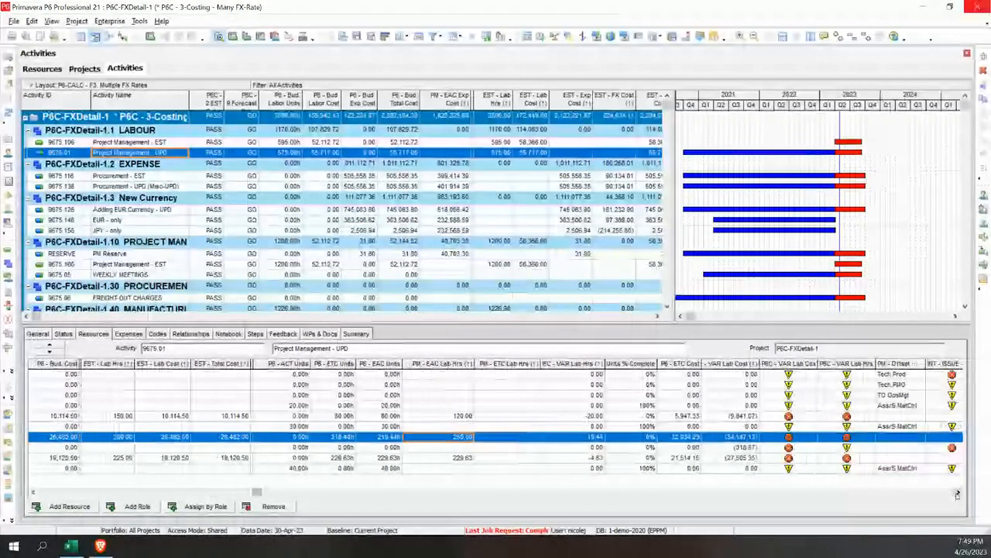
left_click(957, 493)
left_click(957, 494)
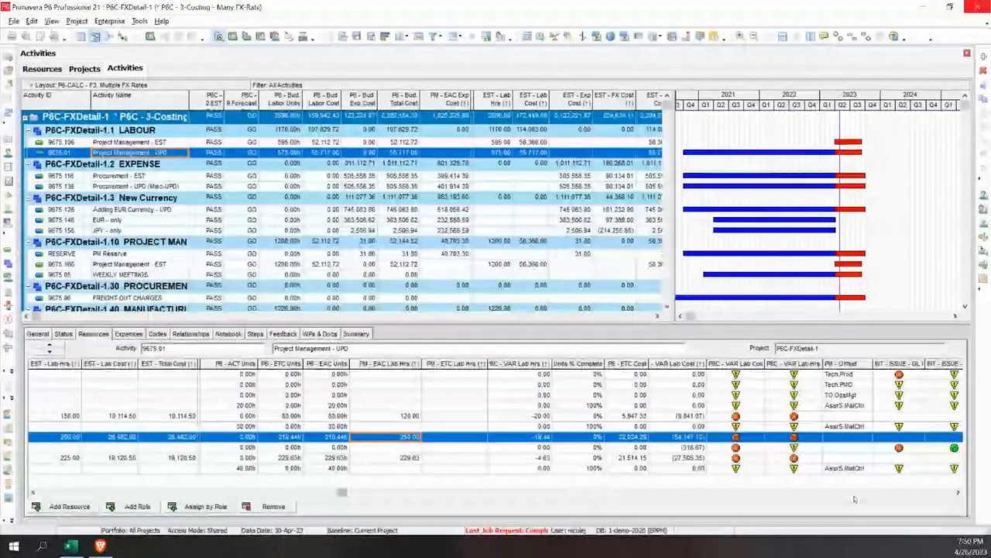
left_click(958, 492)
left_click(958, 493)
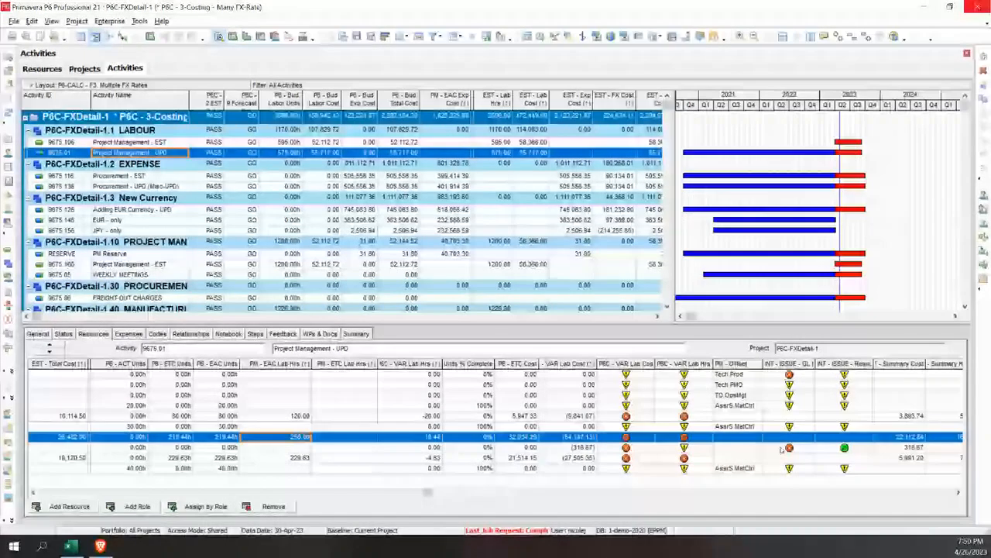
left_click_drag(877, 363, 878, 363)
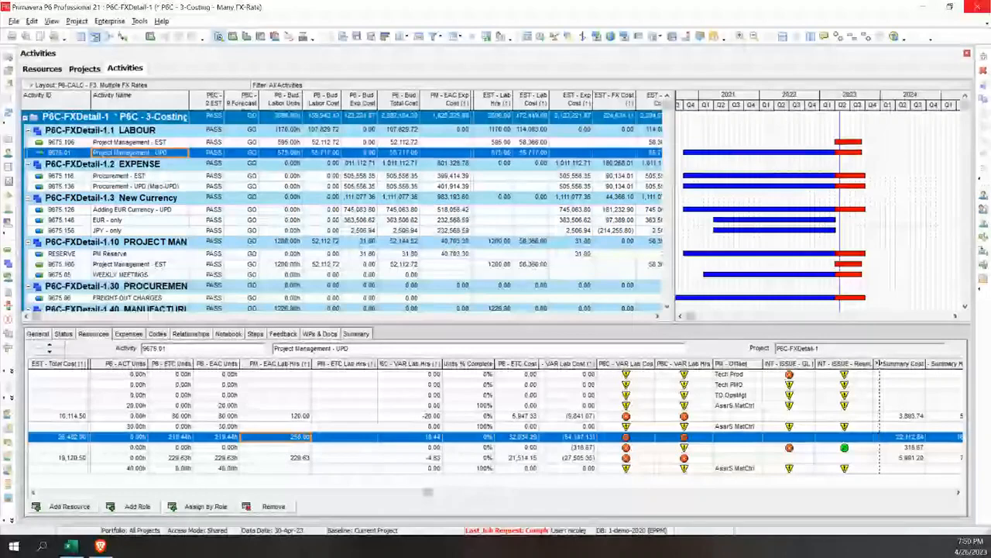
left_click_drag(878, 363, 903, 363)
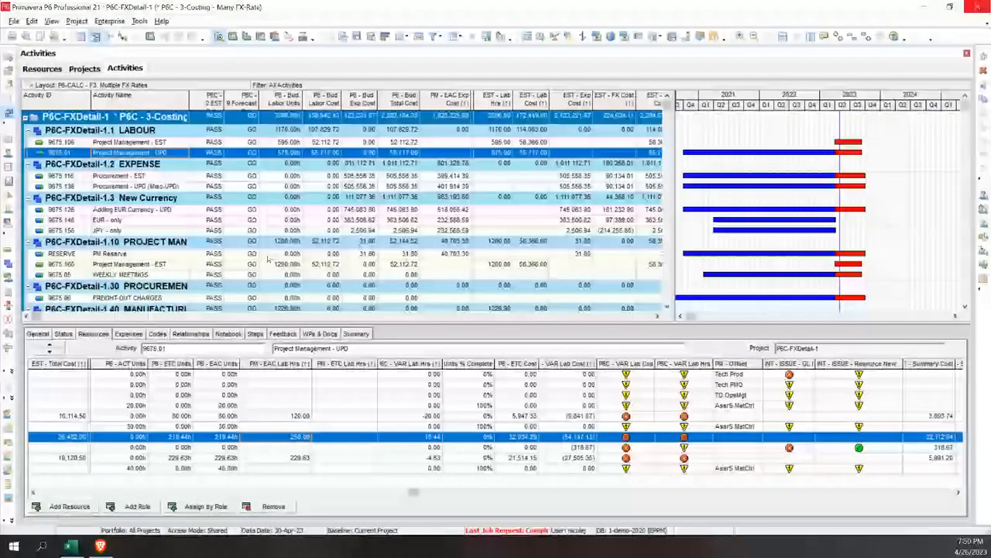
Refresh the data and sort the expenses of Procurement - UPD (Misc-UPD) by EXP Type
key("F5")
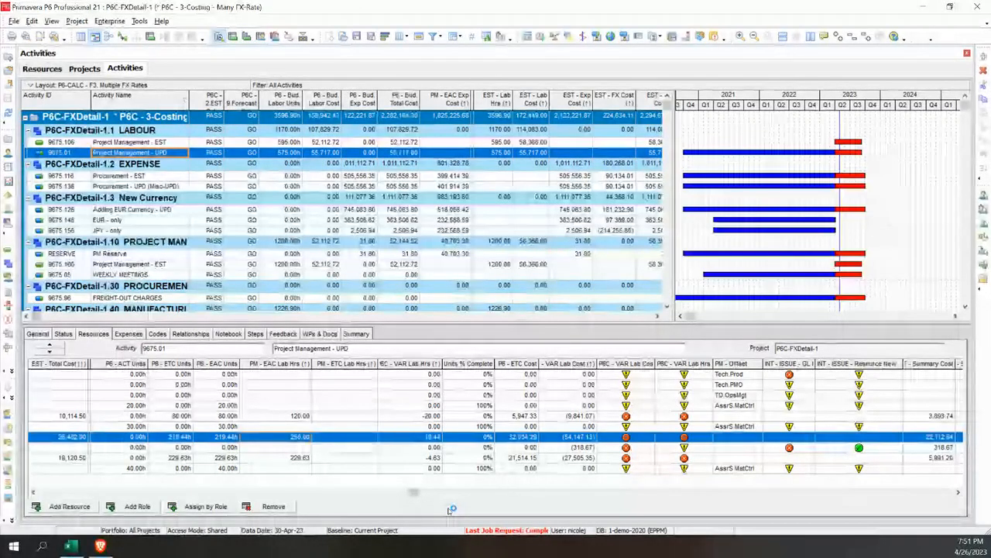
left_click(129, 334)
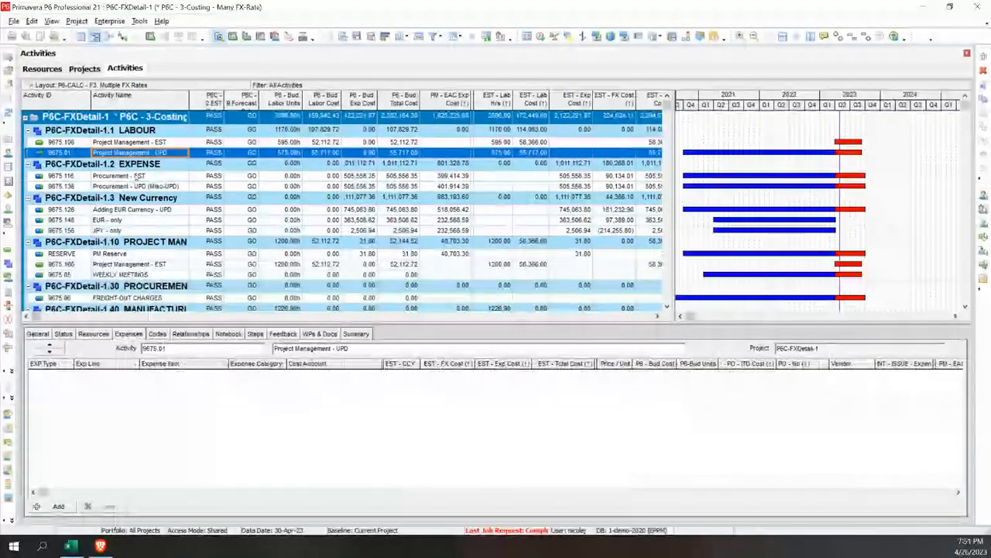
left_click(137, 186)
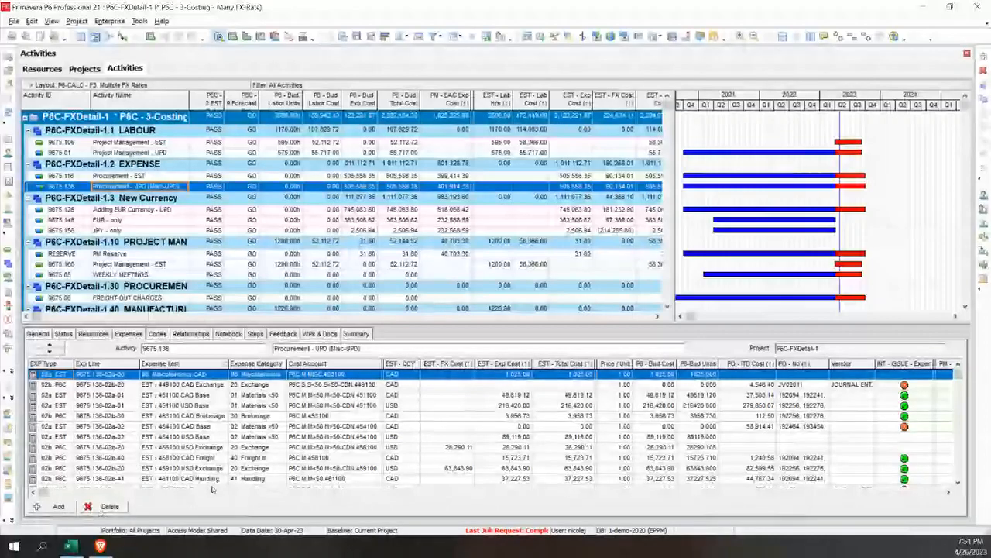
left_click(62, 364)
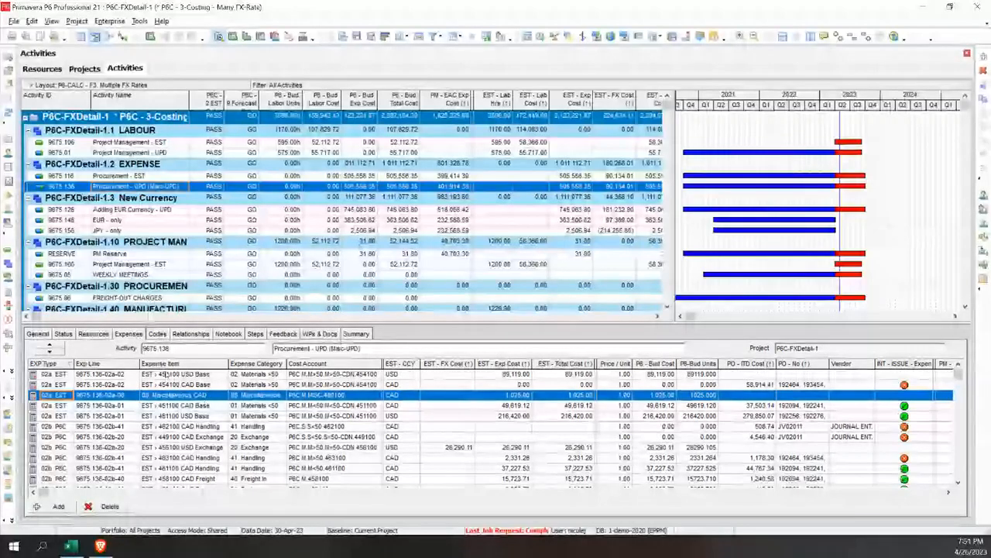
Check the PM - EAC Exp Cost and PM - ETC Exp Cost of the Miscellaneous CAD expense
left_click(208, 396)
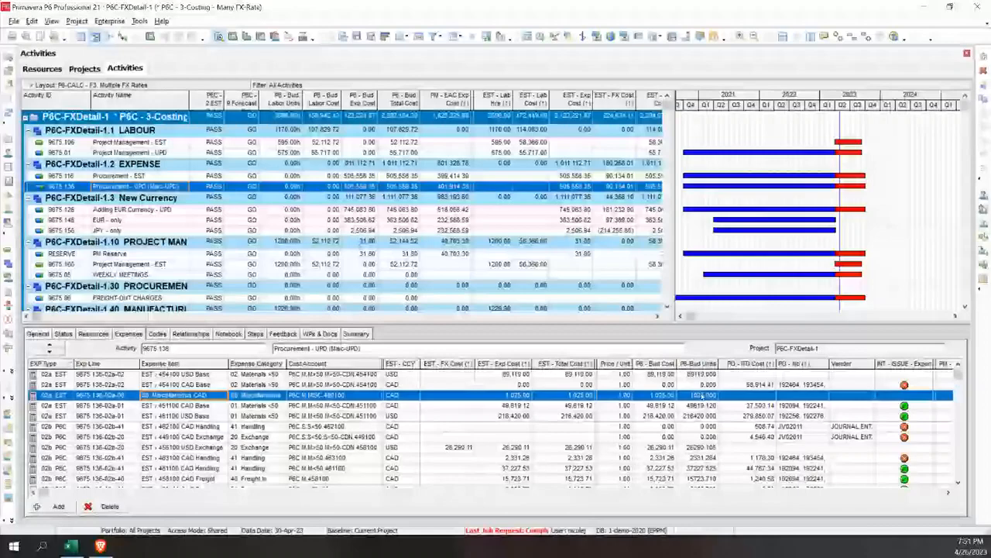
left_click(949, 493)
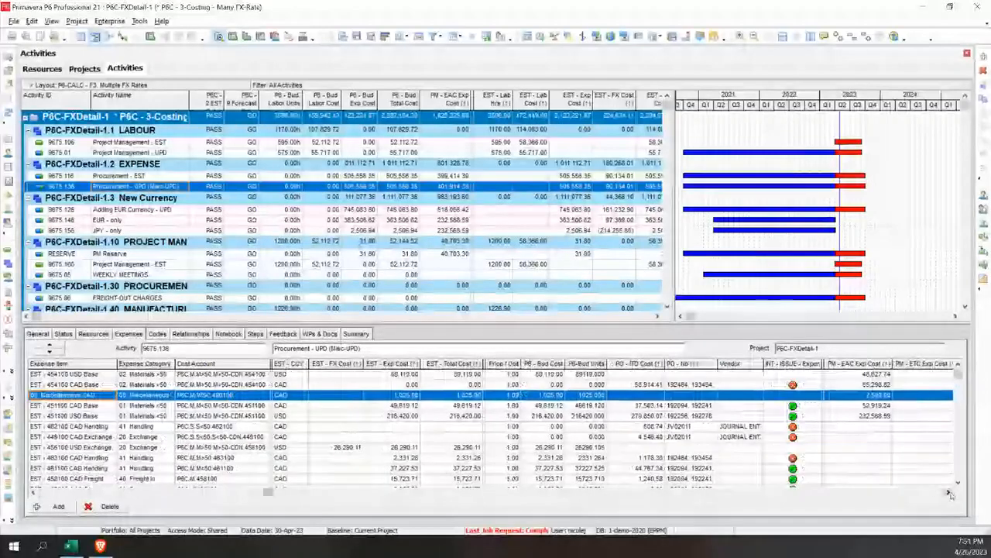
left_click(881, 396)
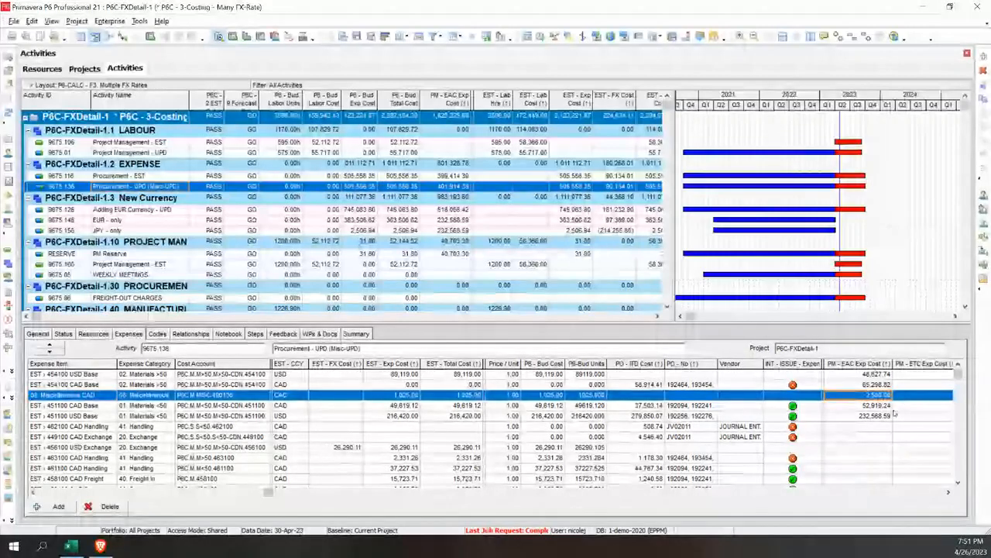
left_click(946, 493)
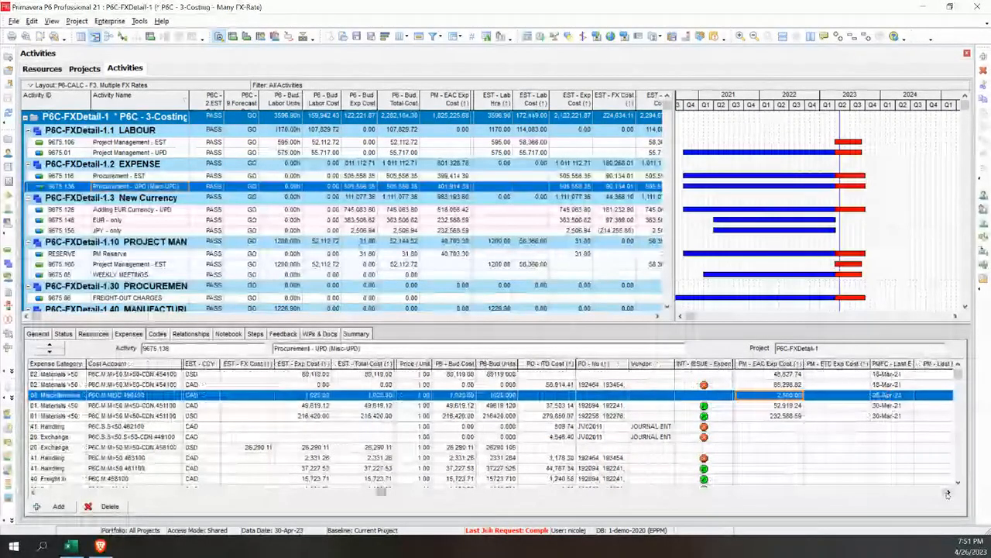
left_click(836, 400)
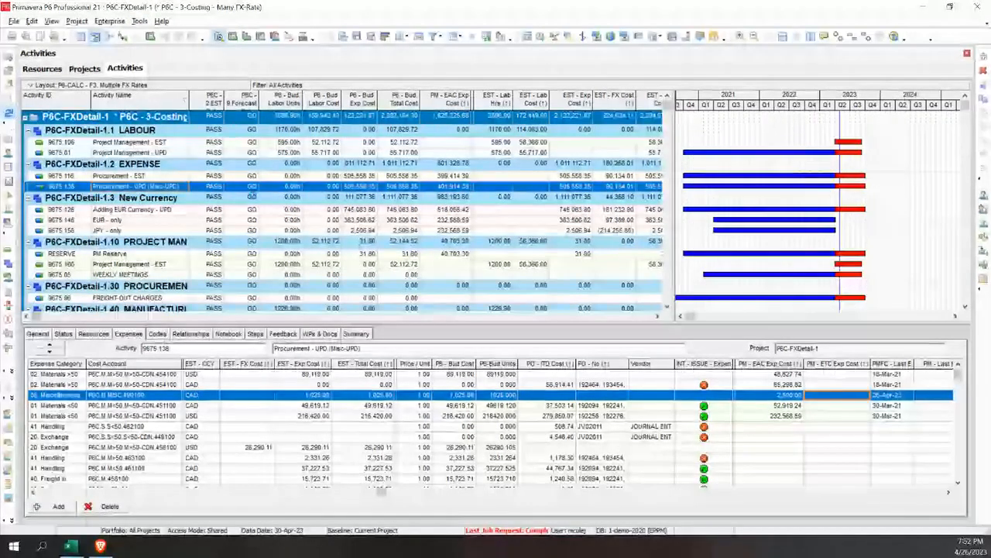
Refresh the data and compare the MATERIAL CONTROL - Assembler Senior resource's units with its PM - EAC Lab Hrs in Project Management - UPD
left_click(10, 114)
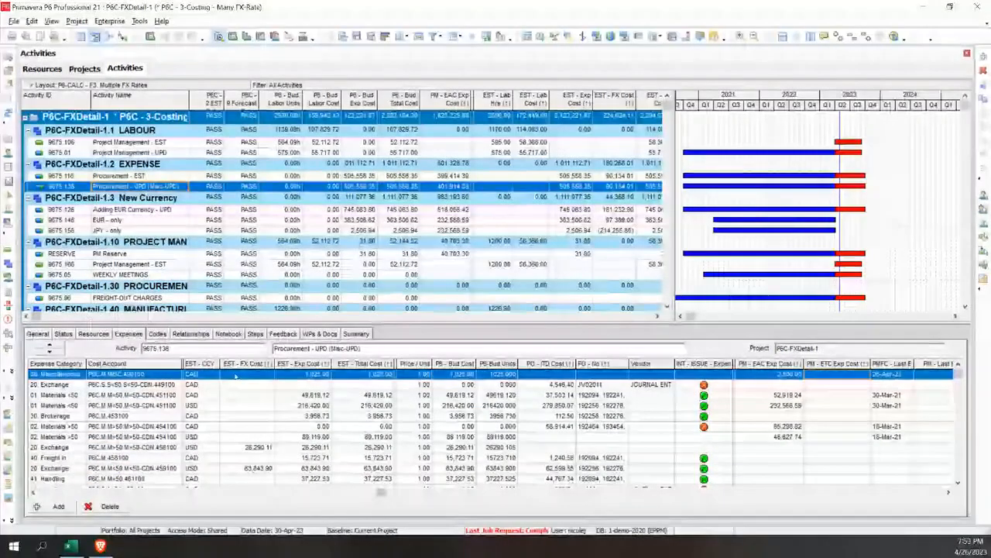
left_click(93, 334)
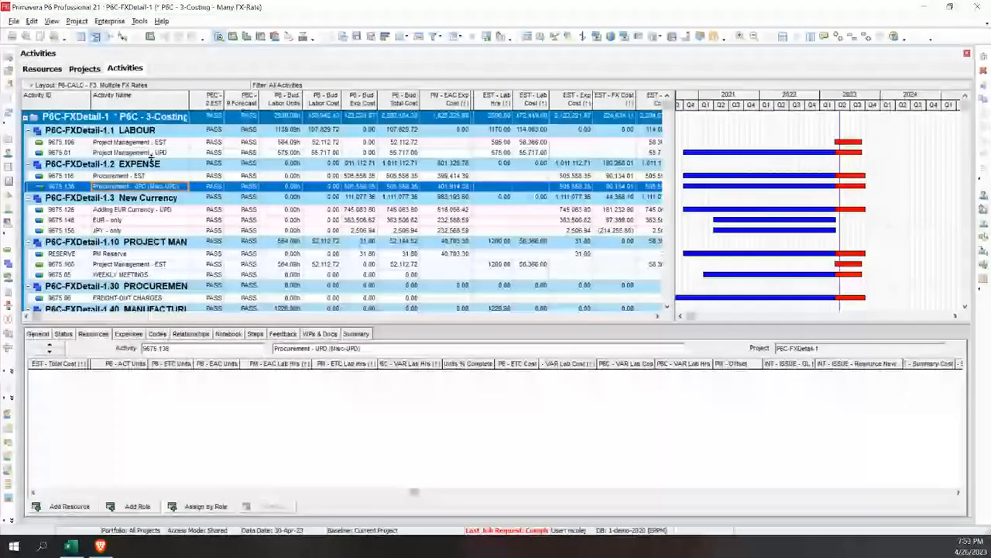
left_click(151, 153)
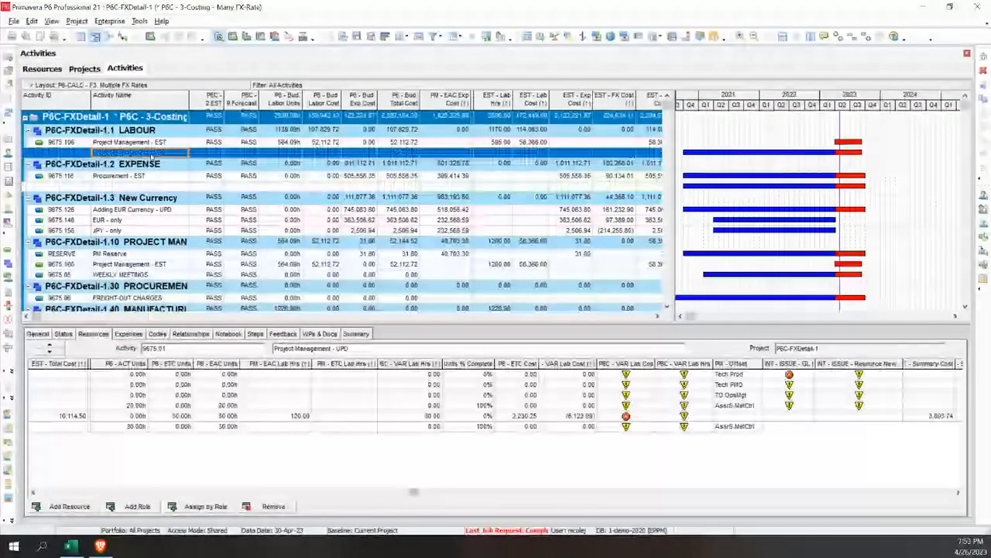
left_click(144, 492)
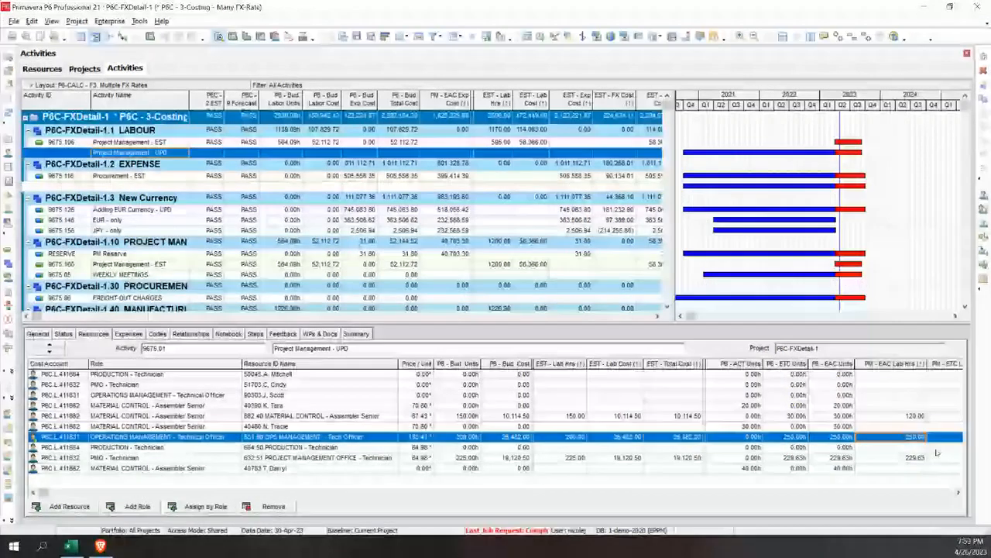
left_click(959, 492)
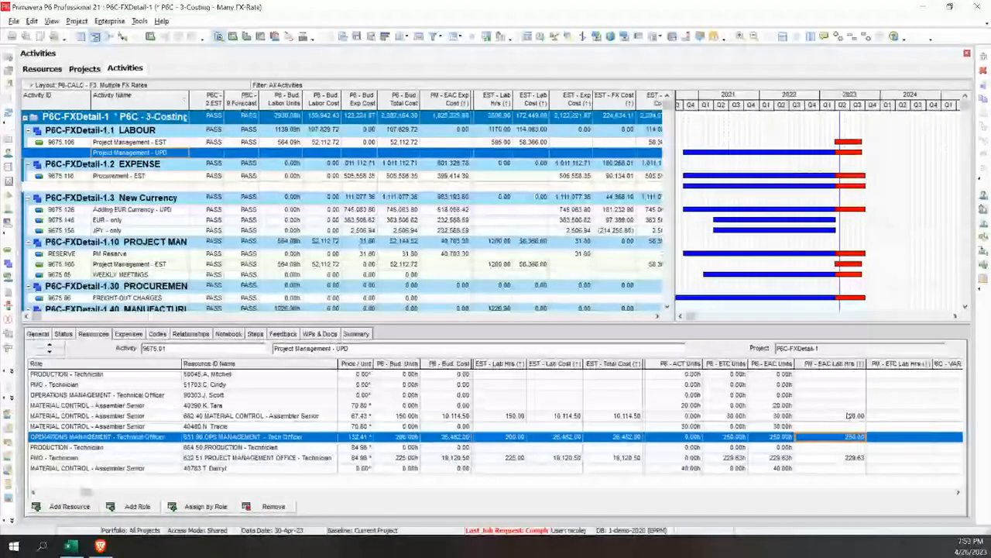
left_click(849, 416)
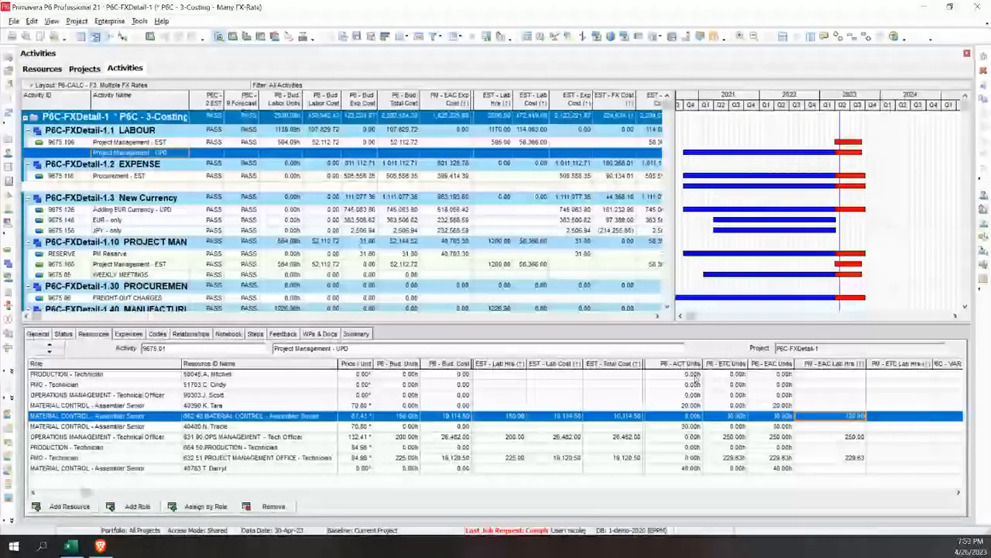
Sort the assignments by role and check the hours and variances of the OPS MANAGEMENT - Tech Officer resource
left_click(124, 369)
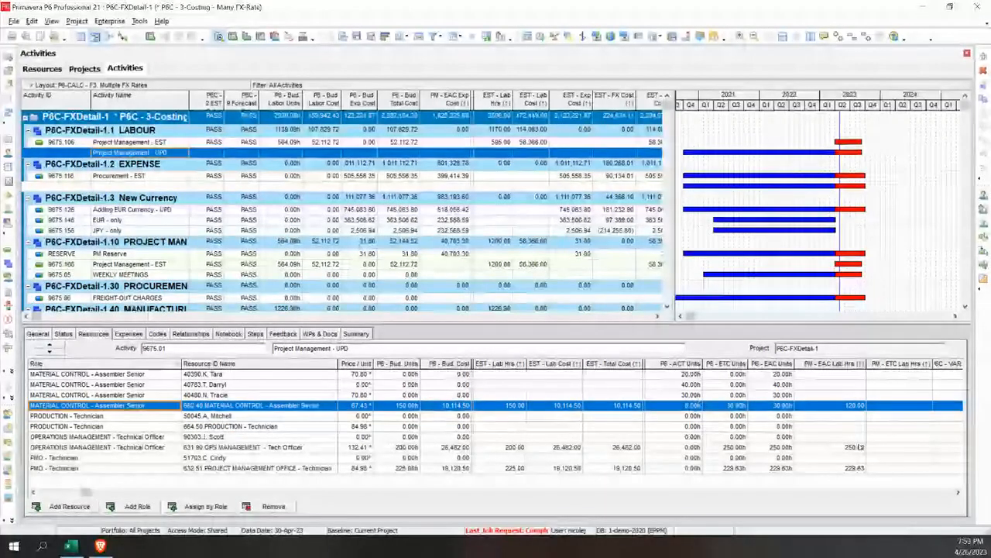
left_click(859, 447)
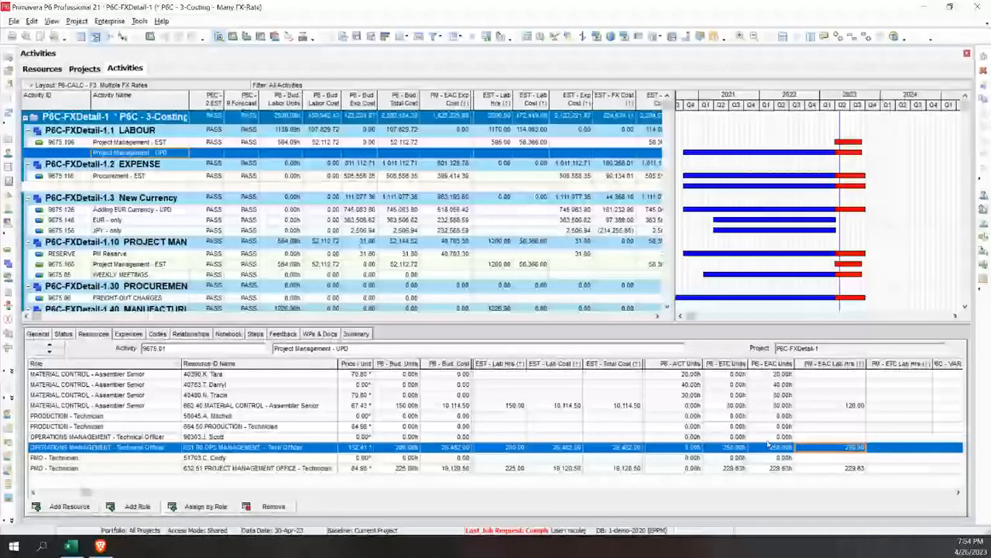
left_click(958, 492)
left_click(959, 492)
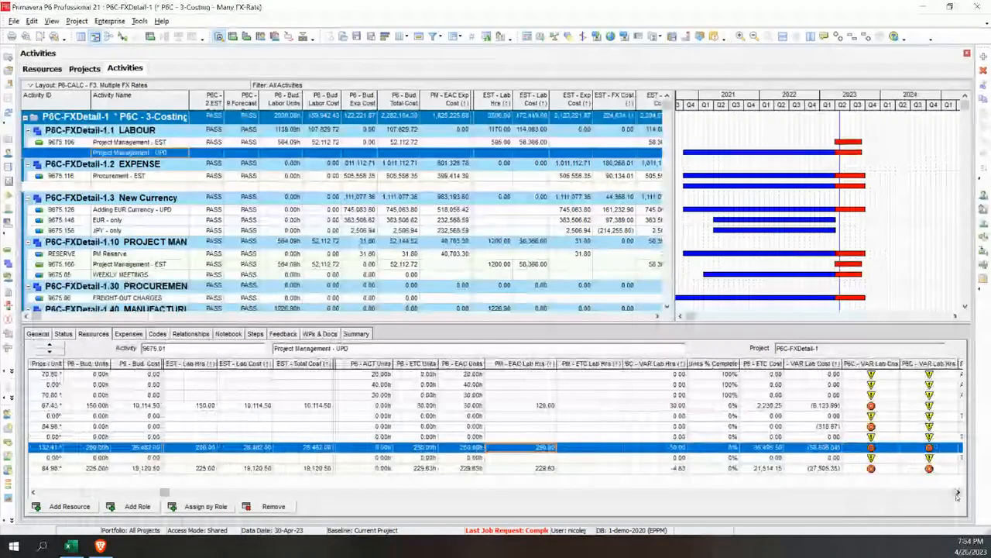
left_click(958, 493)
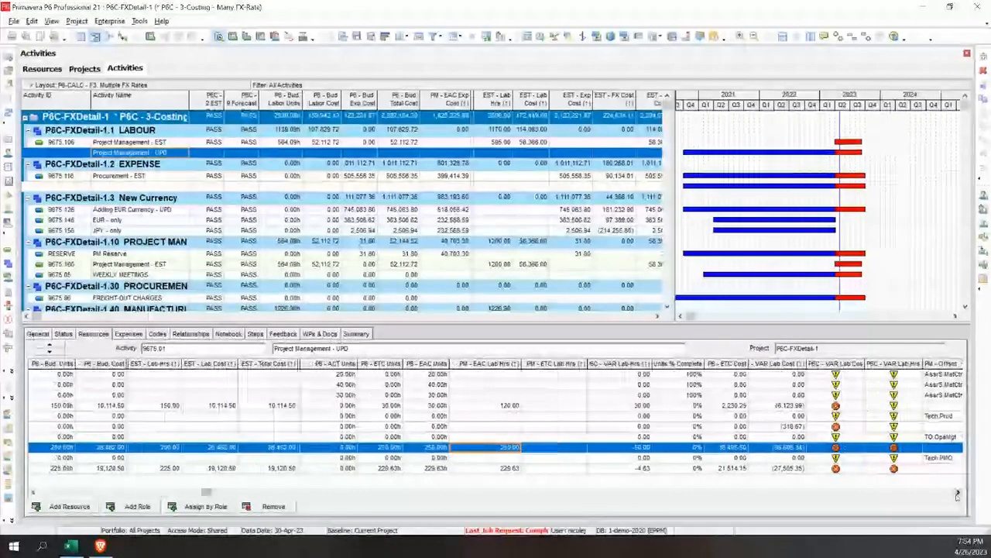
Show the expenses of the Procurement - UPD (Misc-UPD) activity again
left_click(119, 492)
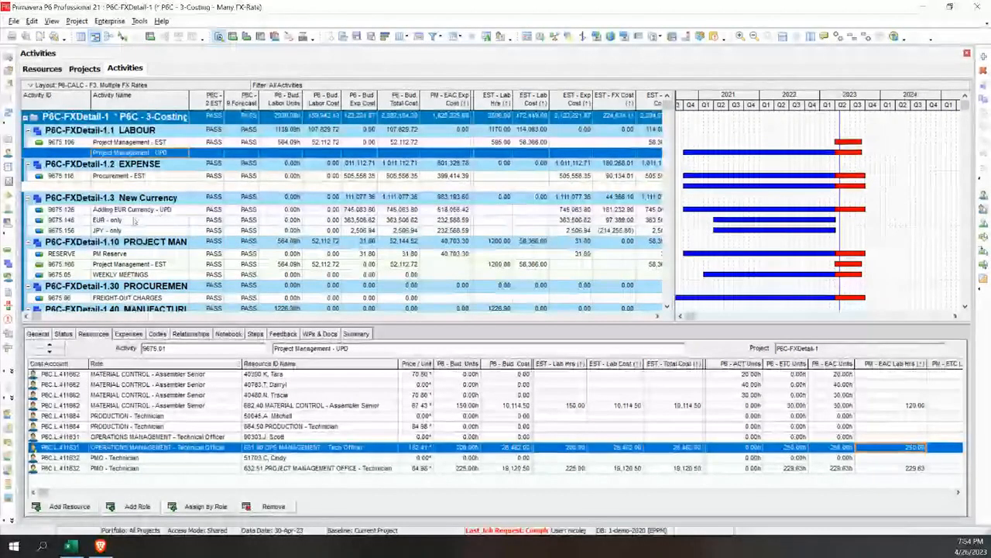
left_click(133, 187)
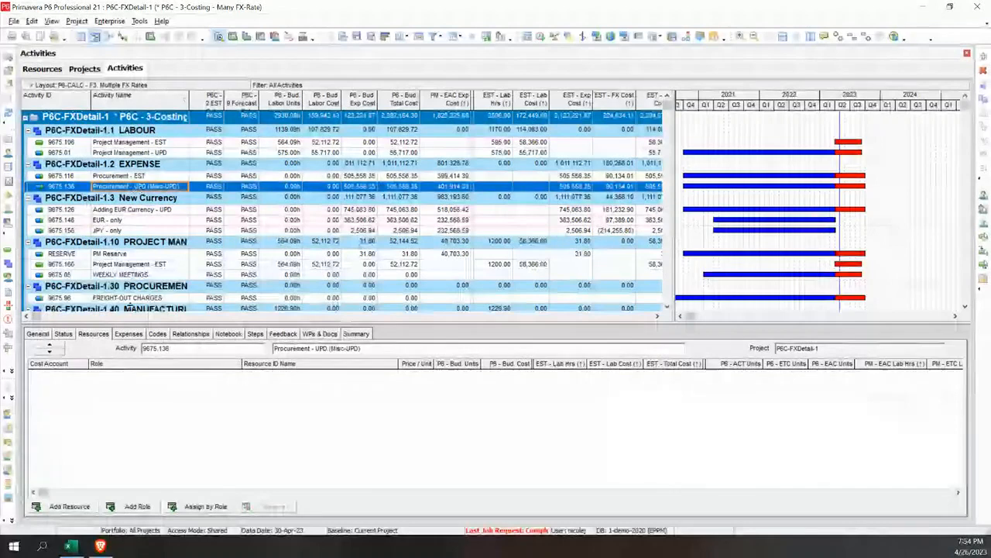
left_click(129, 333)
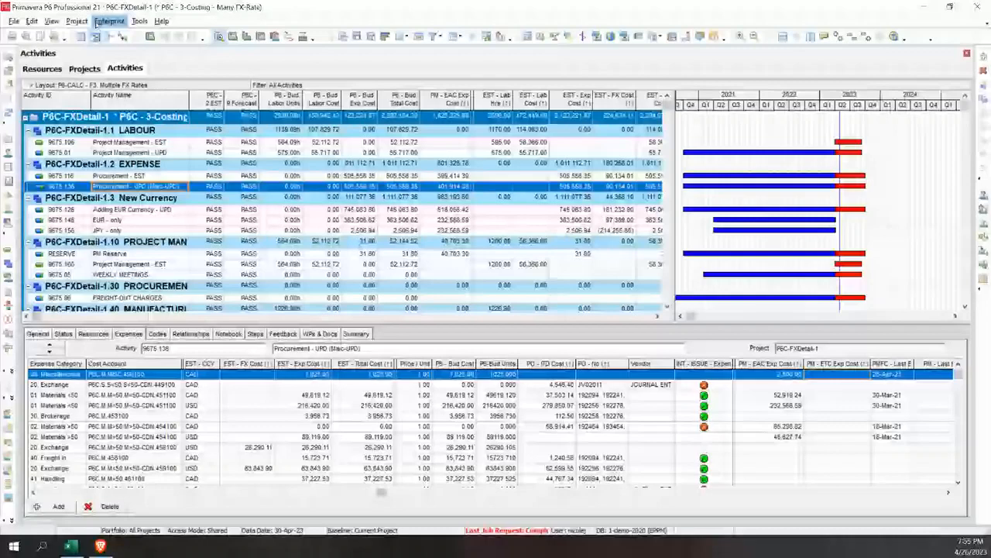
Open the enterprise User Defined Fields and list those belonging to Project Expenses
left_click(108, 21)
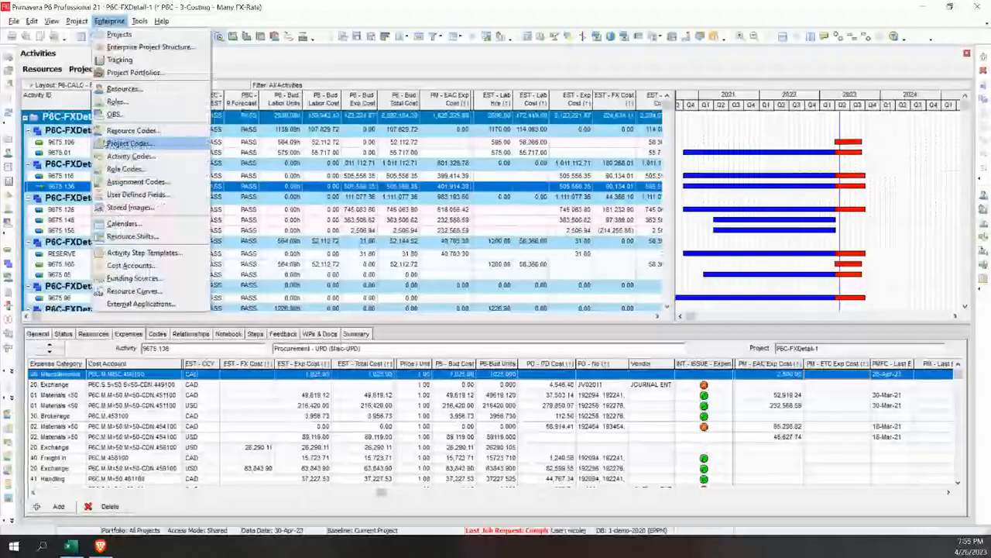
left_click(127, 196)
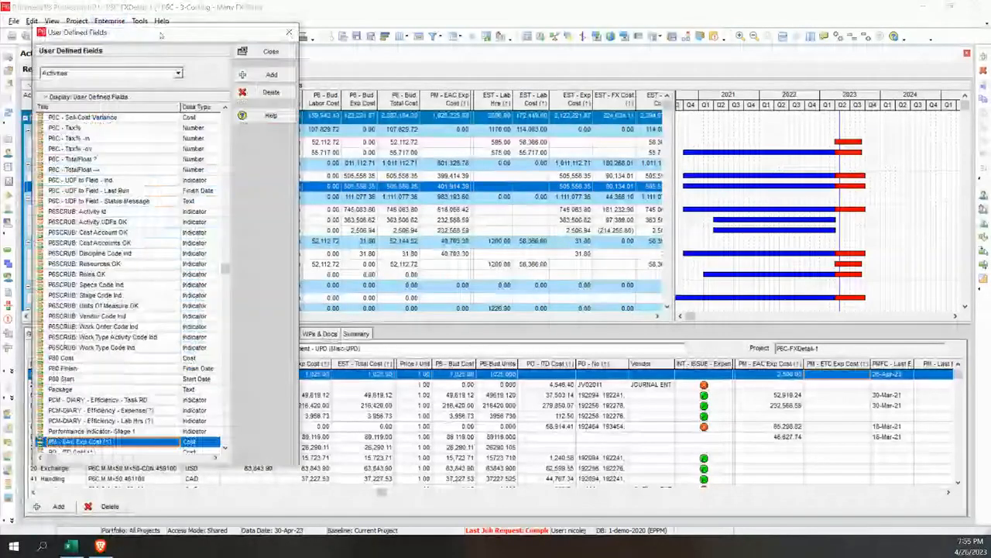
left_click_drag(161, 35, 246, 39)
left_click(263, 76)
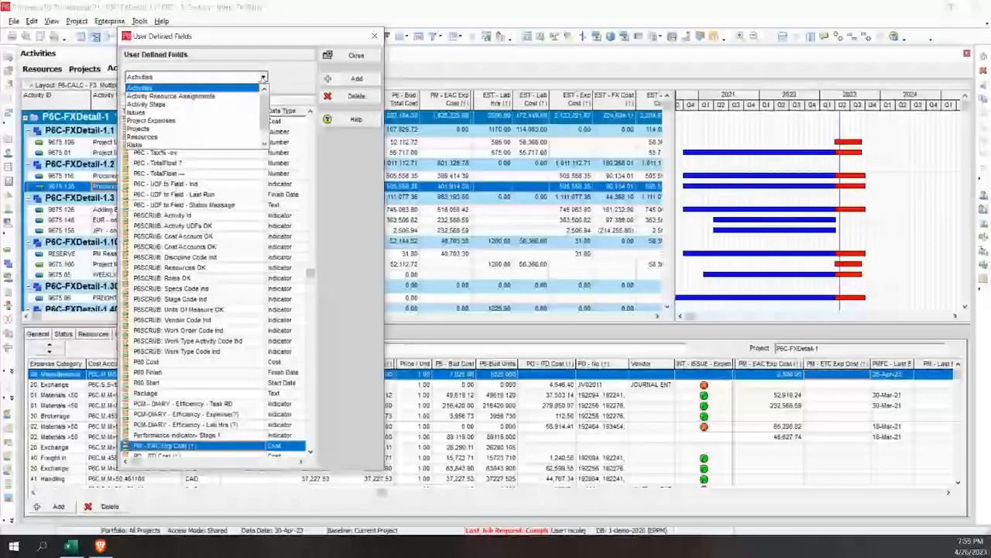
left_click(229, 122)
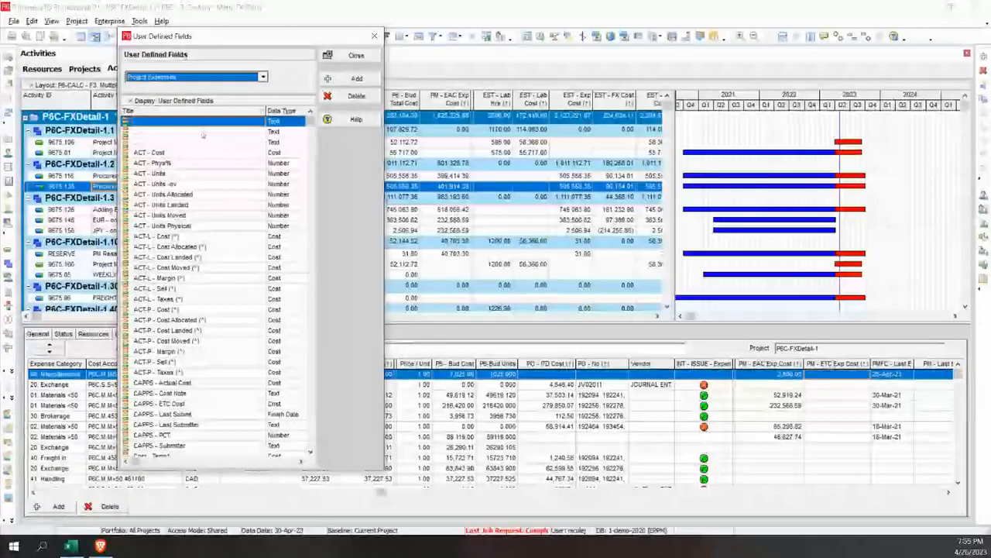
Search the Project Expenses user defined fields for "pm -" and look over the PM cost fields
left_click(215, 216)
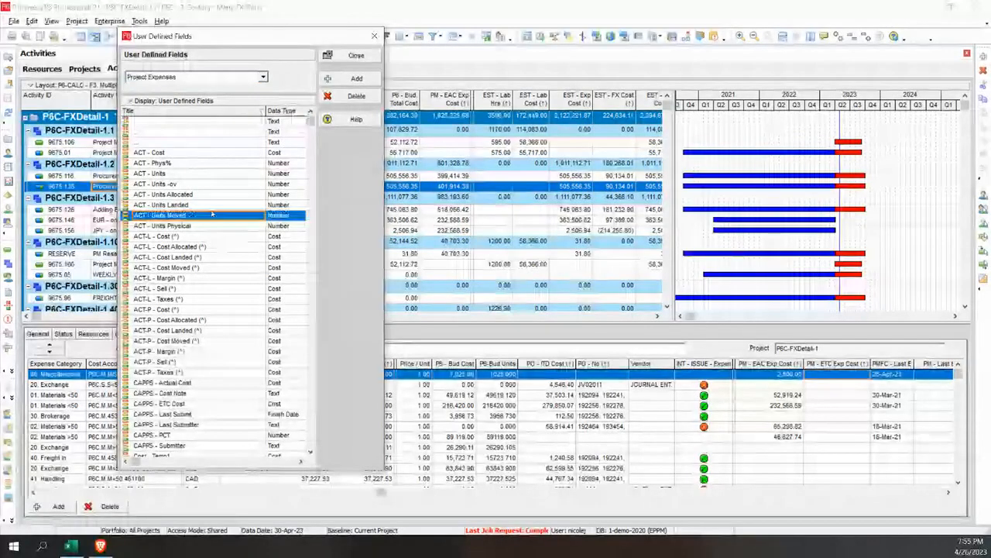
scroll(213, 215, "down", 1)
scroll(211, 213, "down", 1)
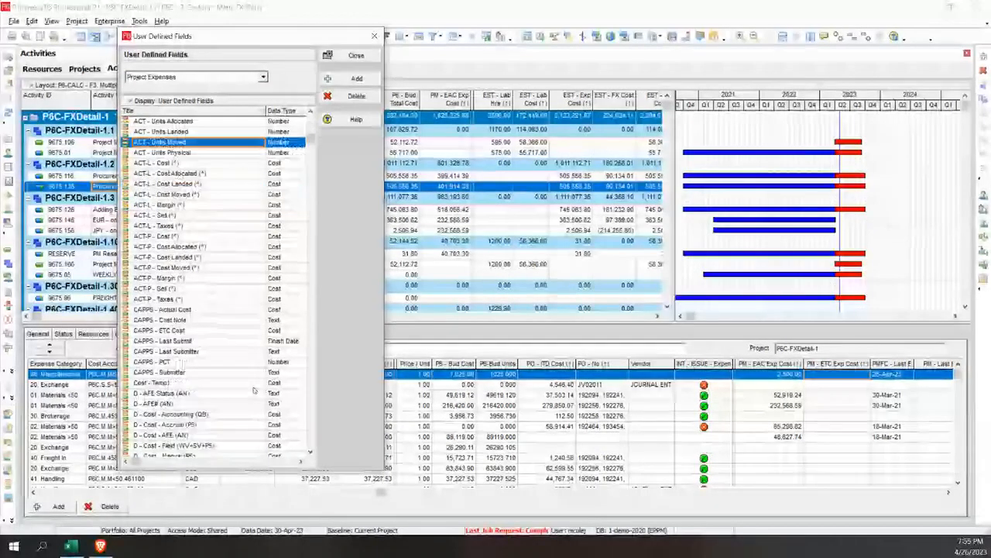
scroll(253, 390, "down", 8)
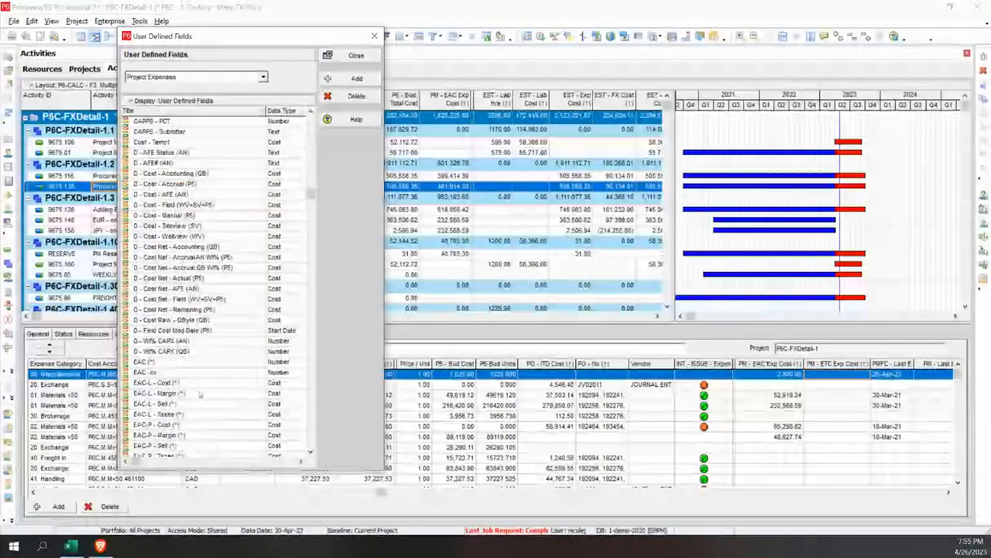
scroll(200, 395, "down", 5)
left_click(199, 394)
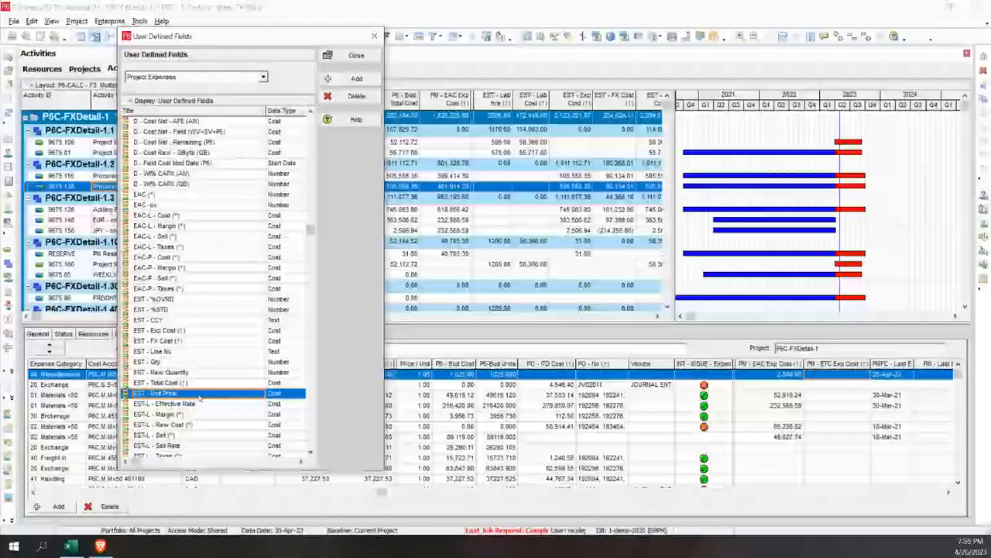
key("ctrl+f")
type("pm")
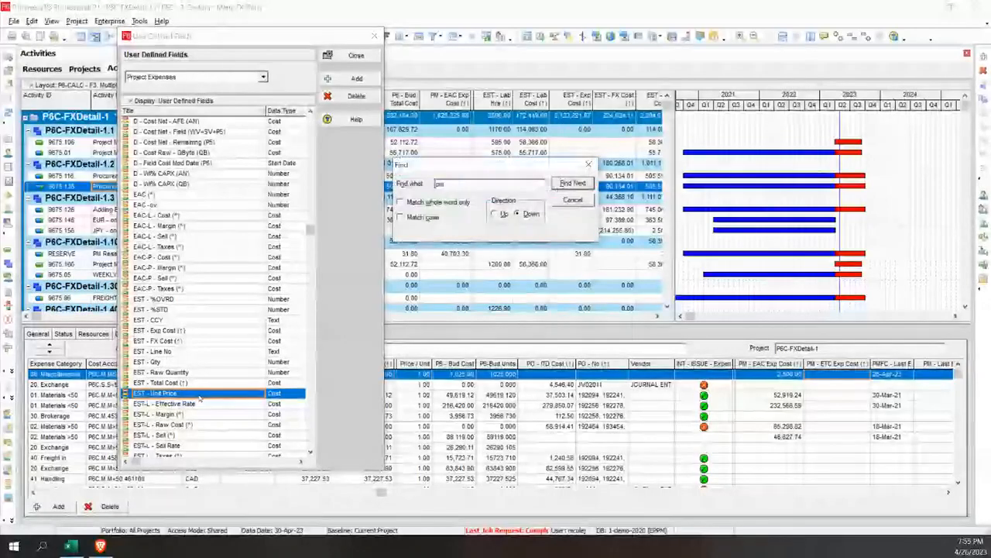
type(" -")
key("Return")
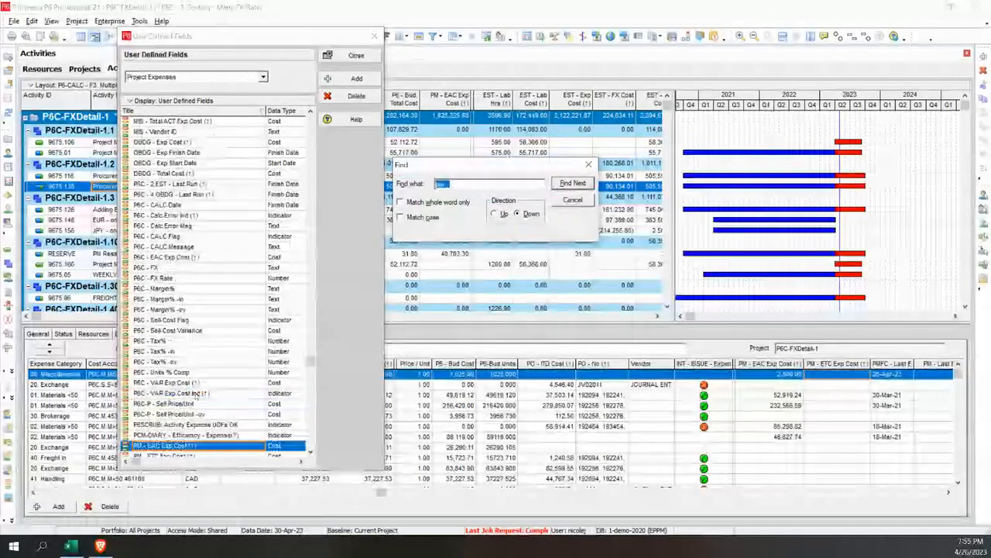
scroll(196, 394, "down", 4)
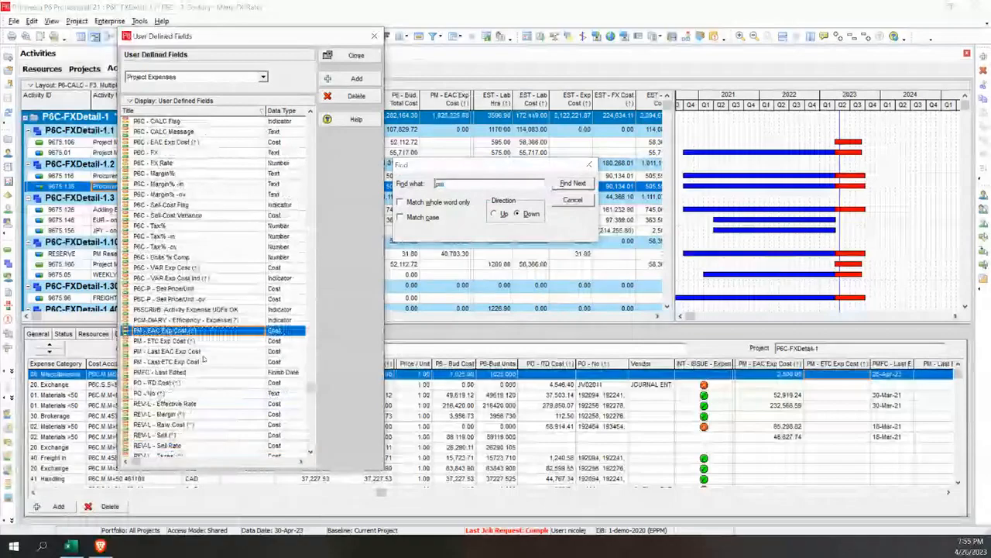
Copy the title of the PM - ETC Exp Cost (↑) expense field
left_click(207, 342)
left_click(207, 342)
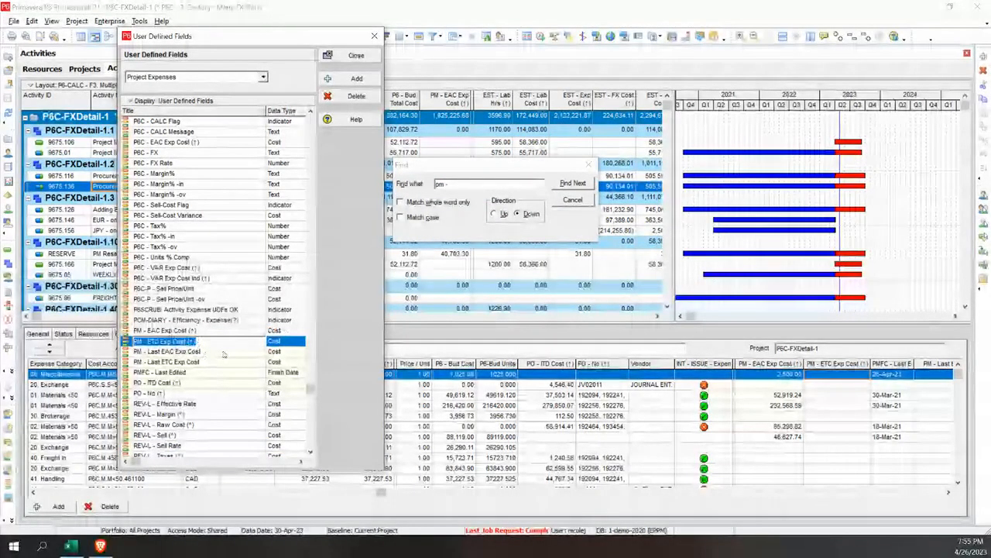
left_click(199, 342)
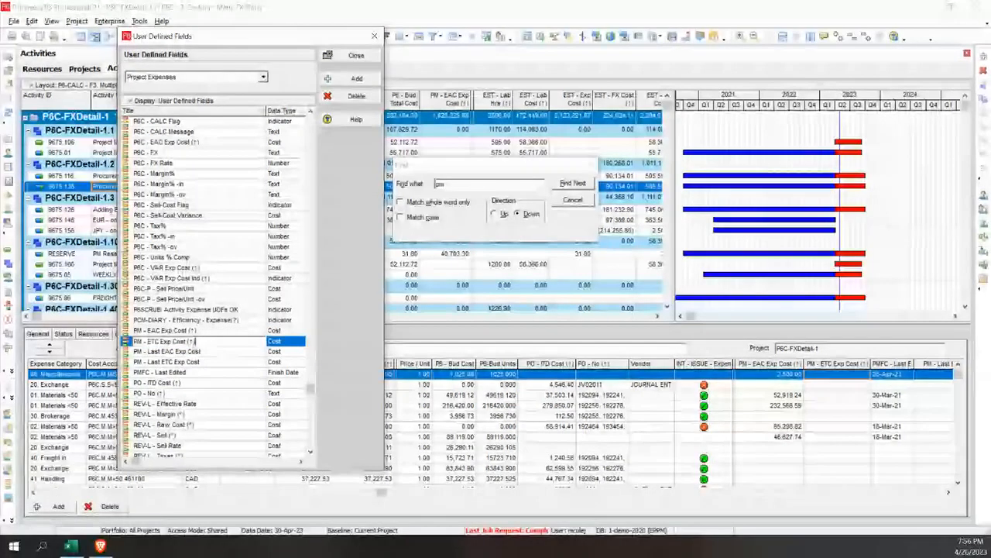
left_click(211, 342)
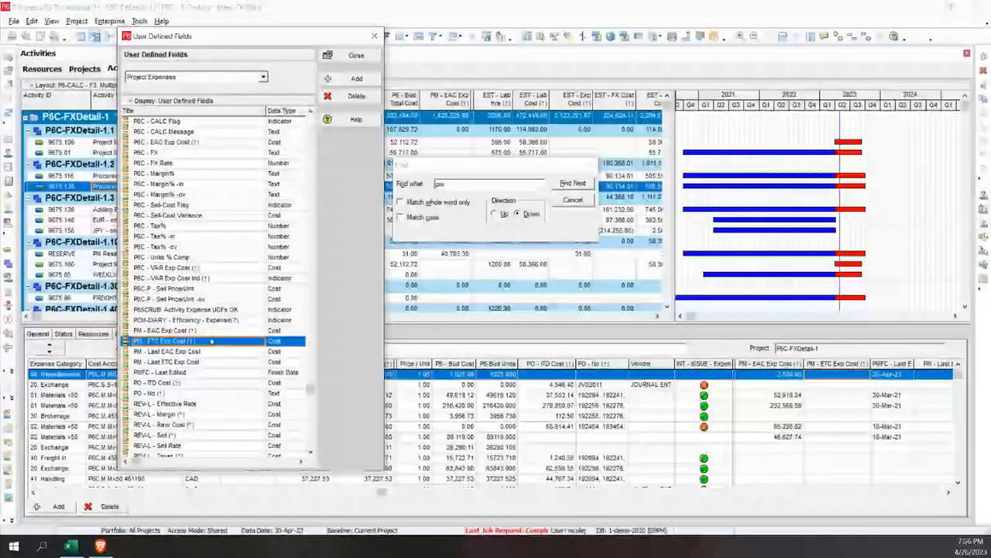
left_click(208, 331)
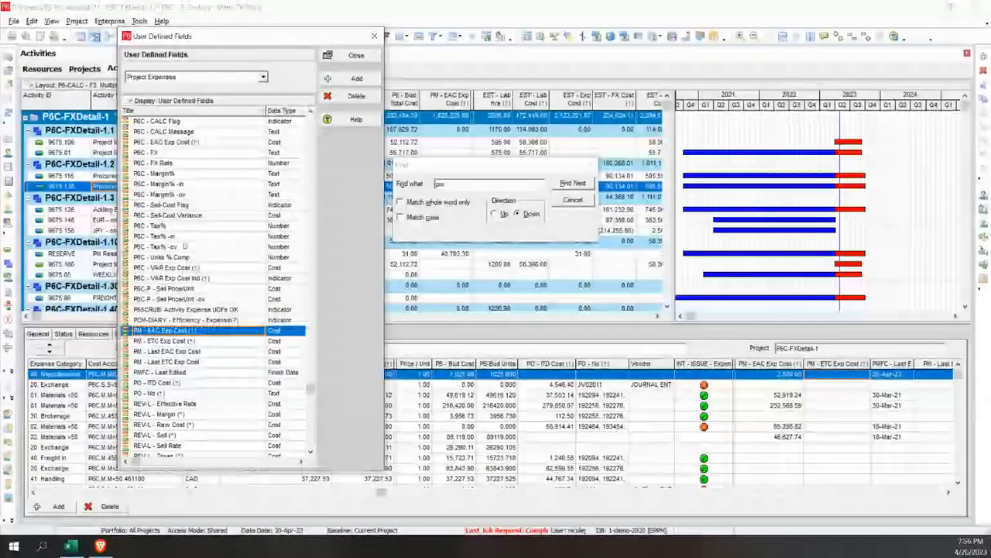
Switch the user defined fields to Activities and add a new field with the copied title PM - ETC Exp Cost (↑)
left_click(263, 76)
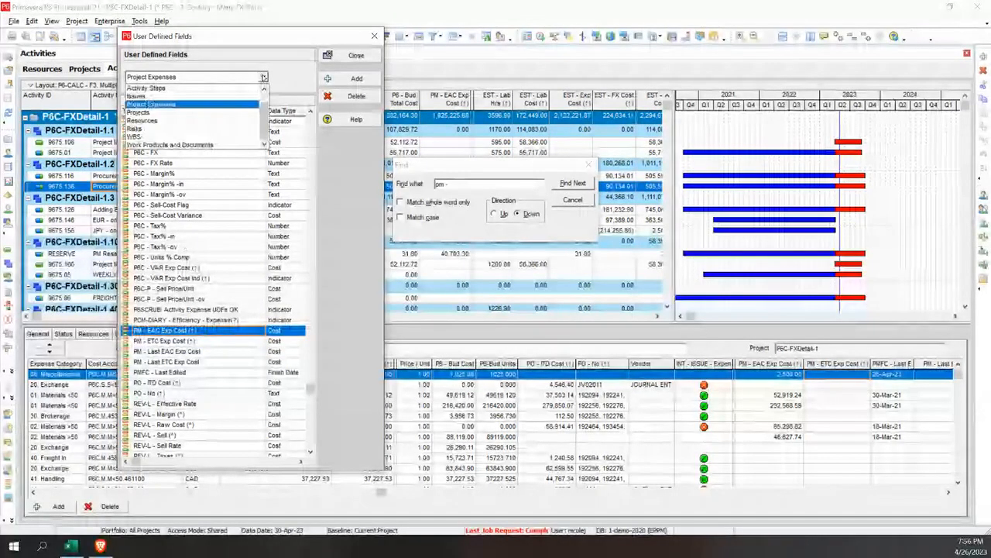
left_click(264, 91)
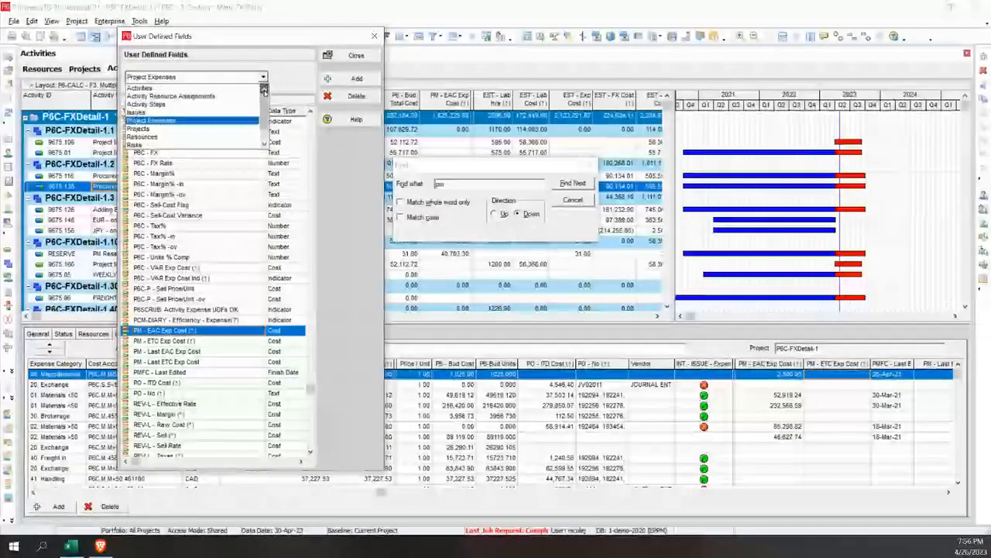
left_click(182, 88)
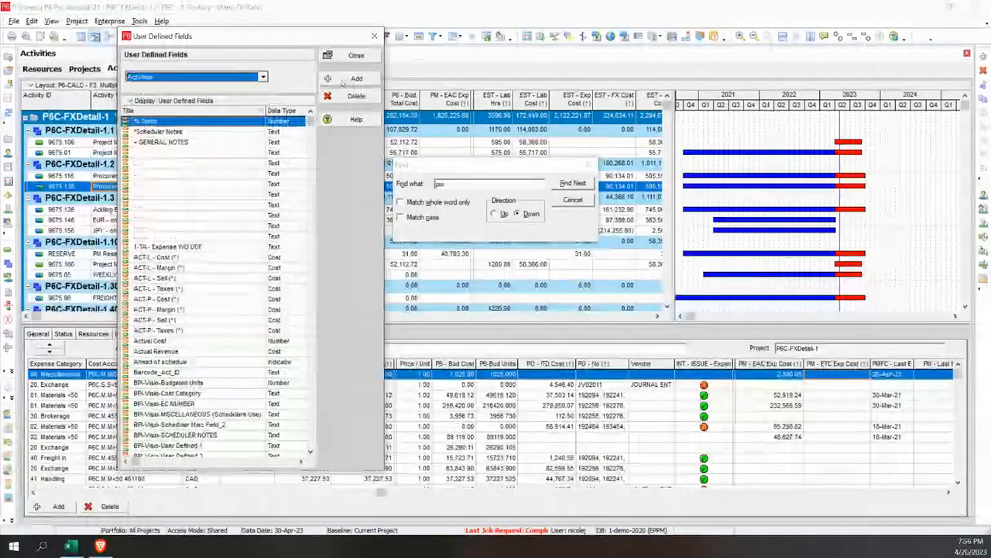
left_click(190, 122)
key("Insert")
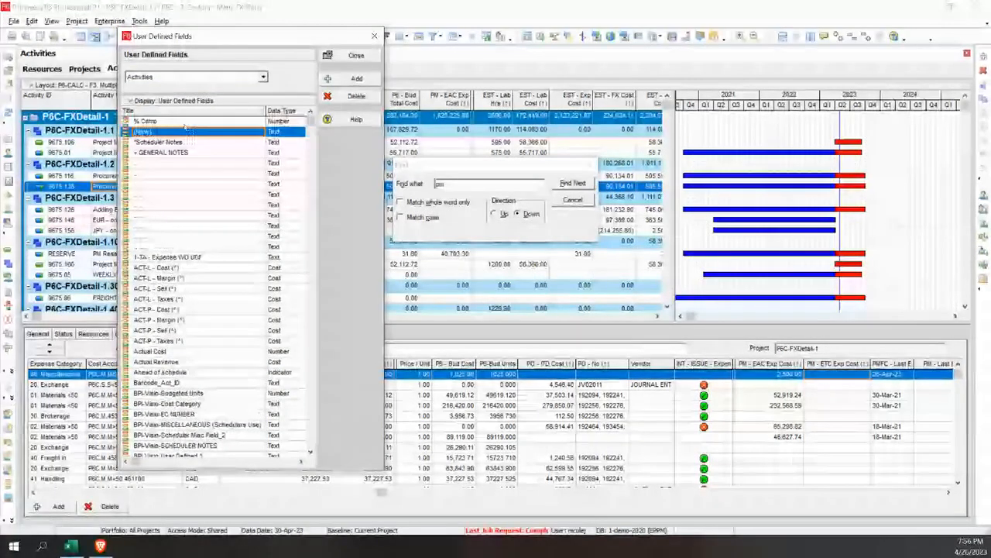
left_click_drag(186, 131, 129, 133)
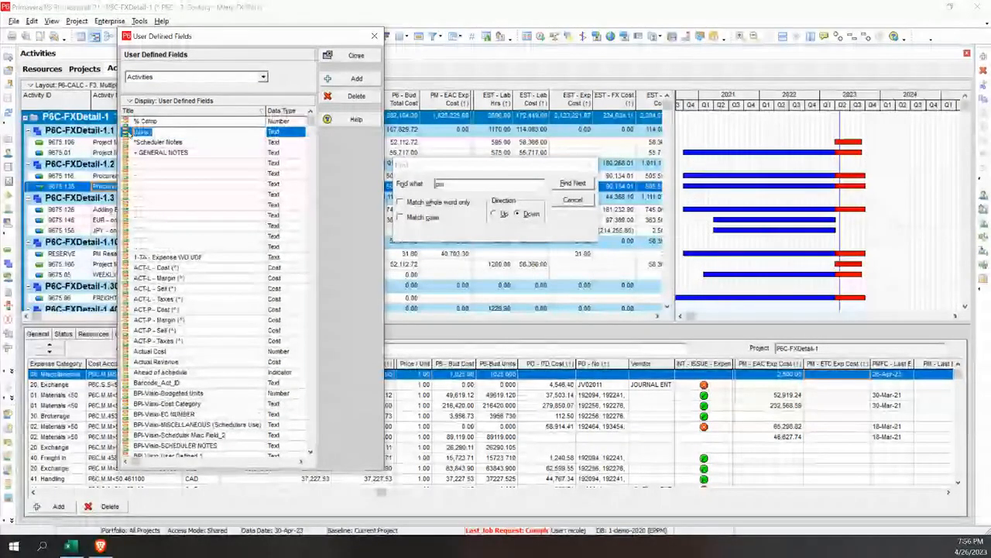
type("PM - ETC Exp Cost ($)")
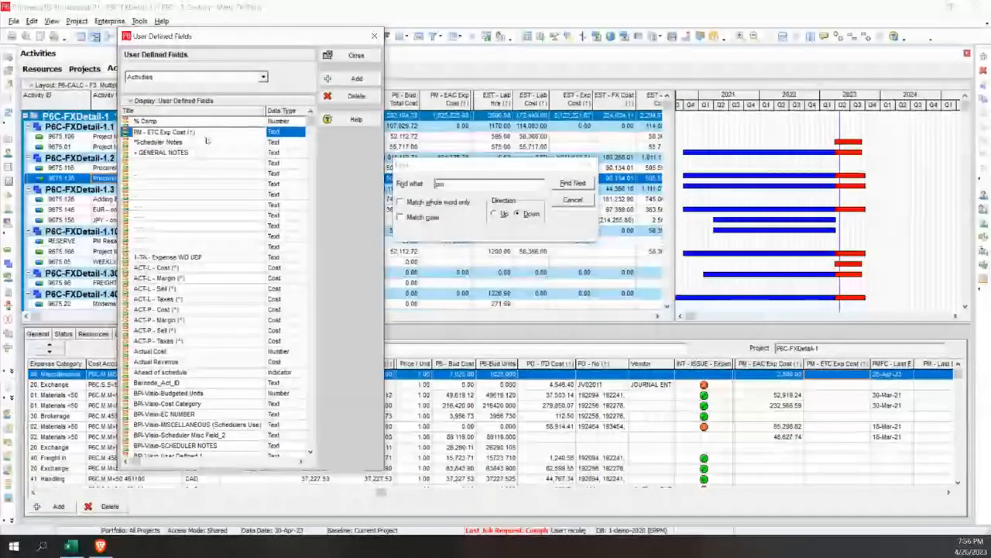
Set the data type of the activity field PM - ETC Exp Cost (↑) to Cost and close the User Defined Fields
left_click(206, 143)
scroll(221, 418, "down", 2)
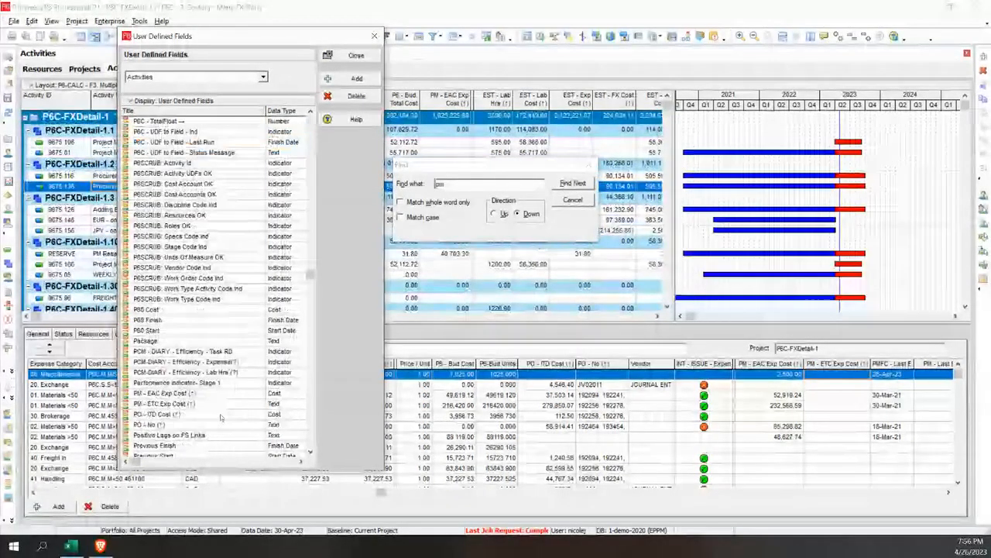
left_click(275, 403)
left_click(299, 405)
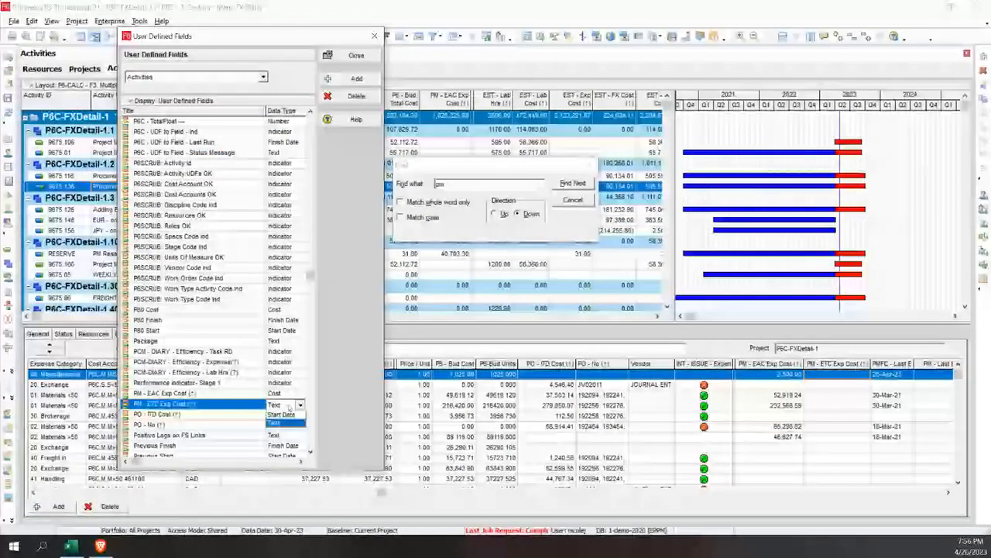
left_click(285, 414)
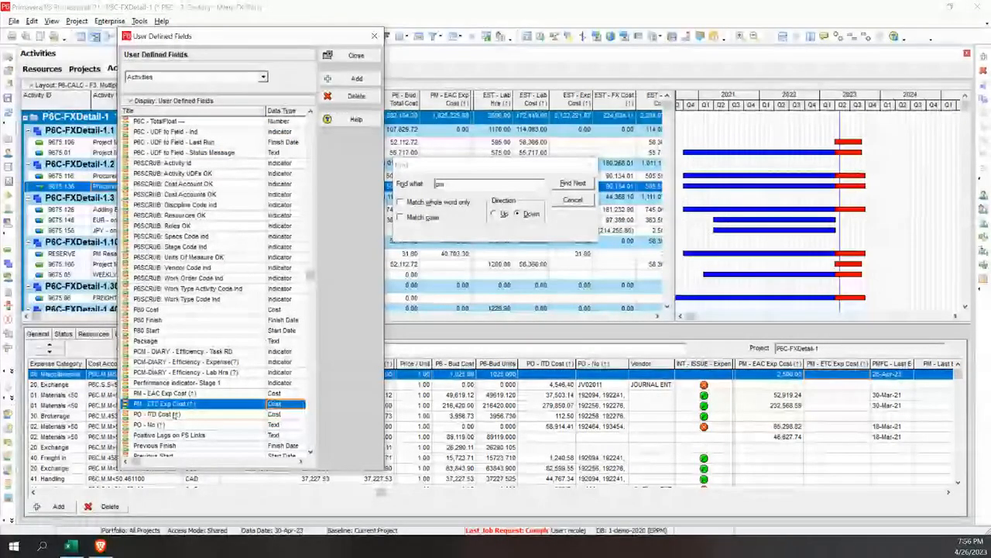
left_click(289, 404)
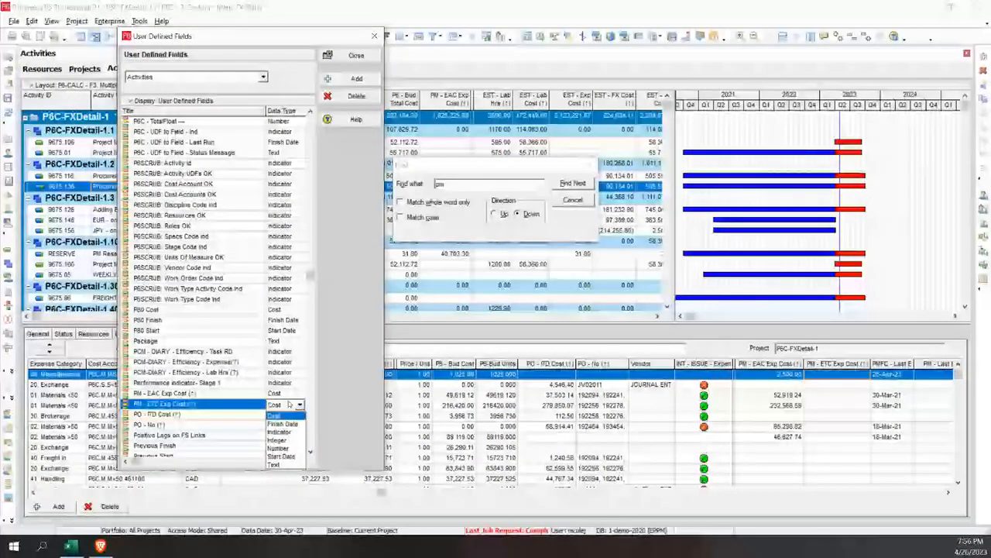
key("Escape")
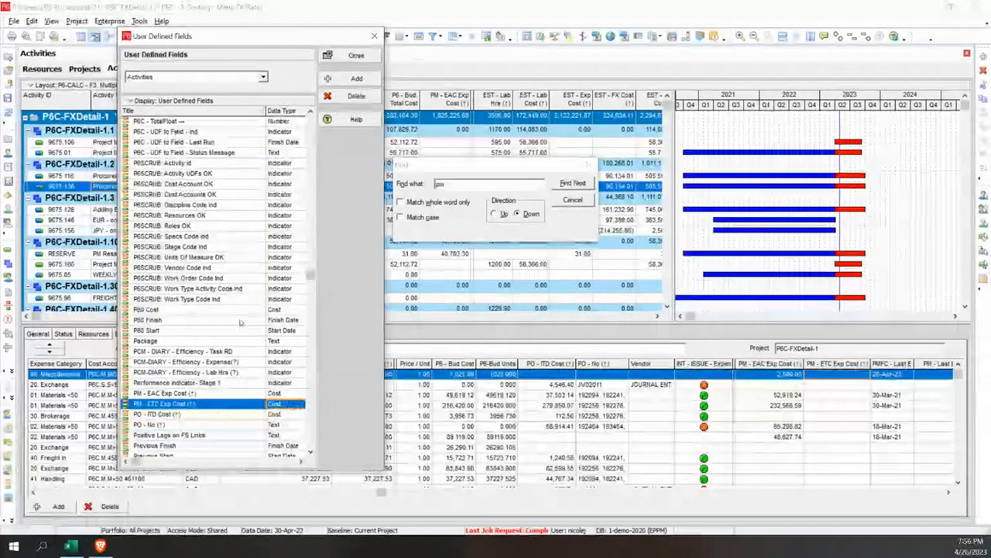
left_click(358, 55)
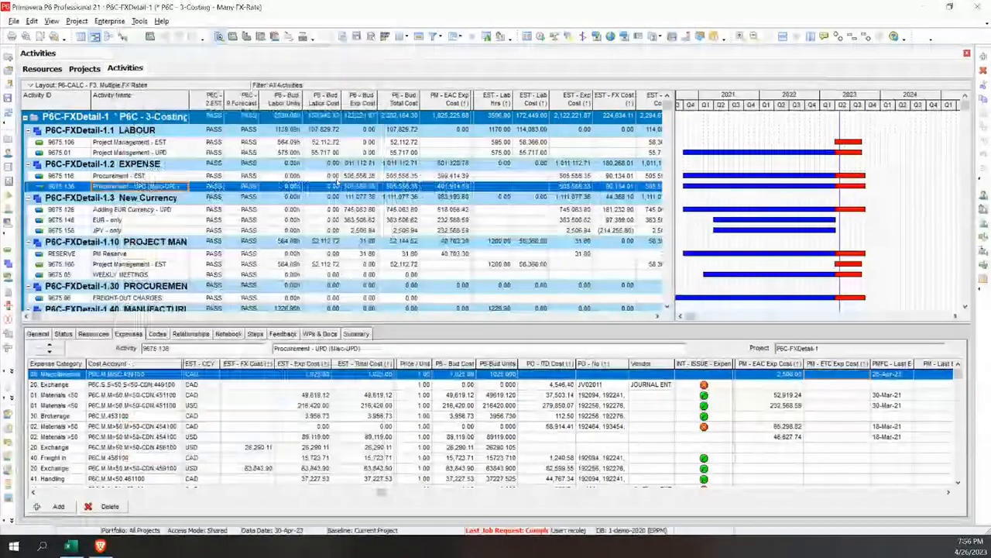
right_click(307, 201)
left_click(343, 347)
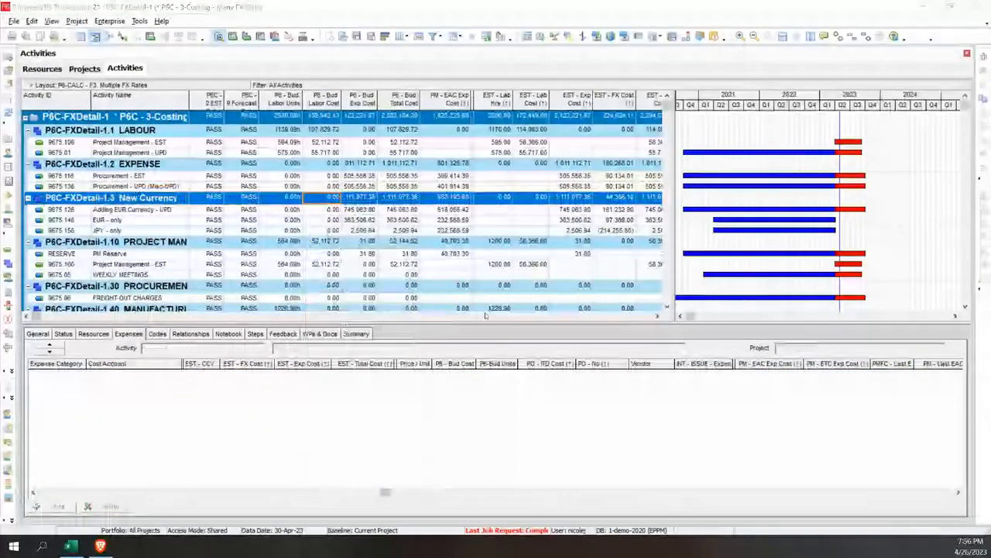
left_click_drag(797, 28, 631, 35)
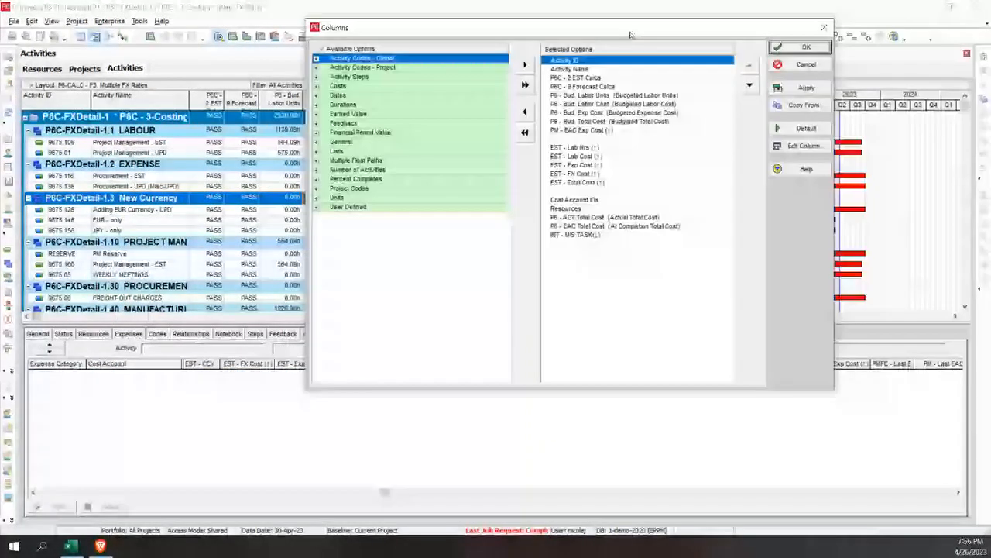
double_click(348, 207)
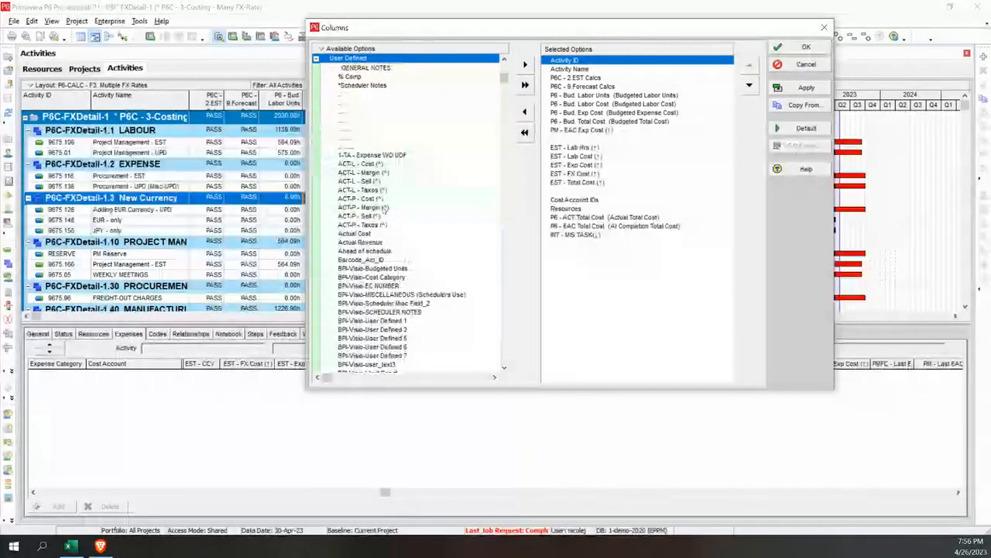
left_click(418, 233)
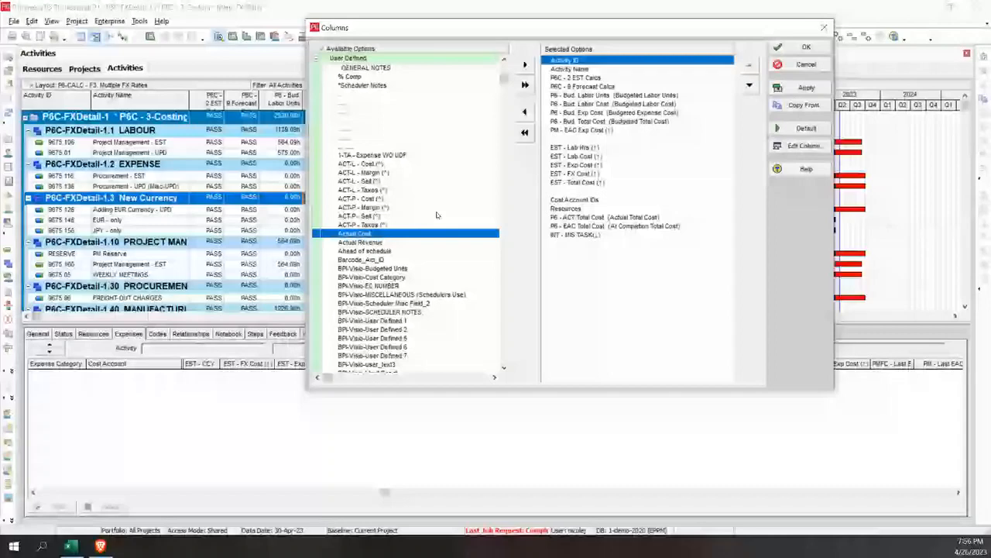
left_click(805, 64)
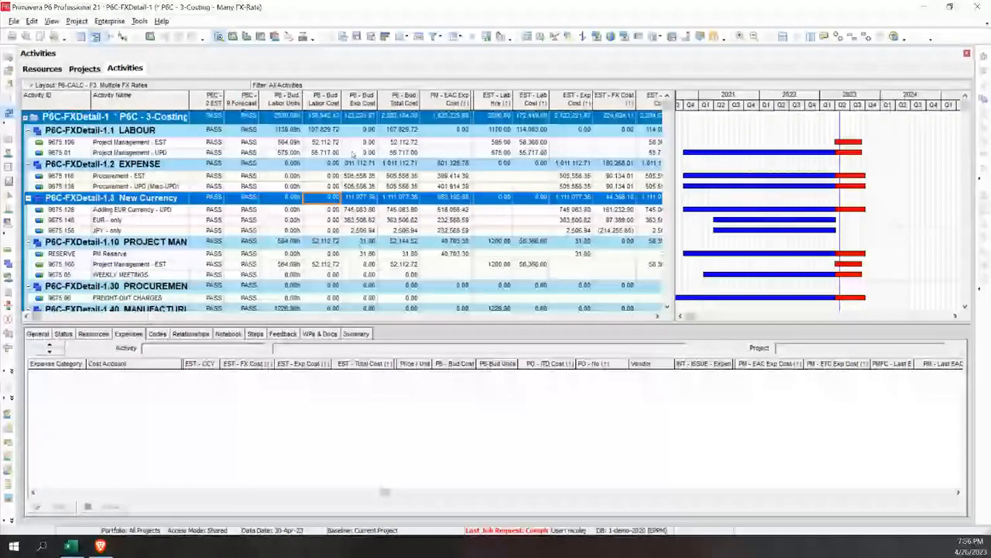
Open the activity column selection, find the user defined field PM - ETC Exp Cost (↑) and add it to the selected columns
left_click(385, 187)
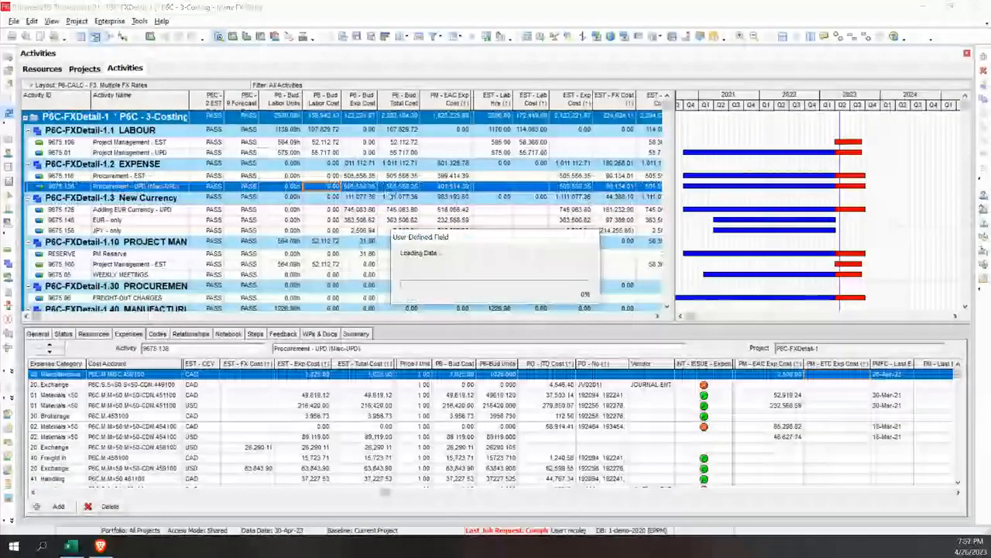
right_click(401, 199)
left_click(468, 374)
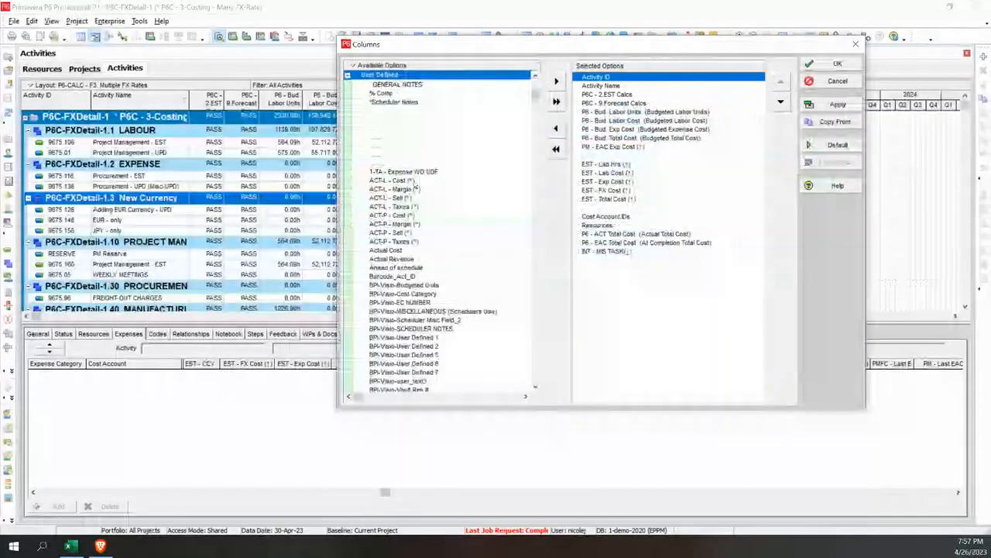
left_click(422, 189)
key("ctrl+f")
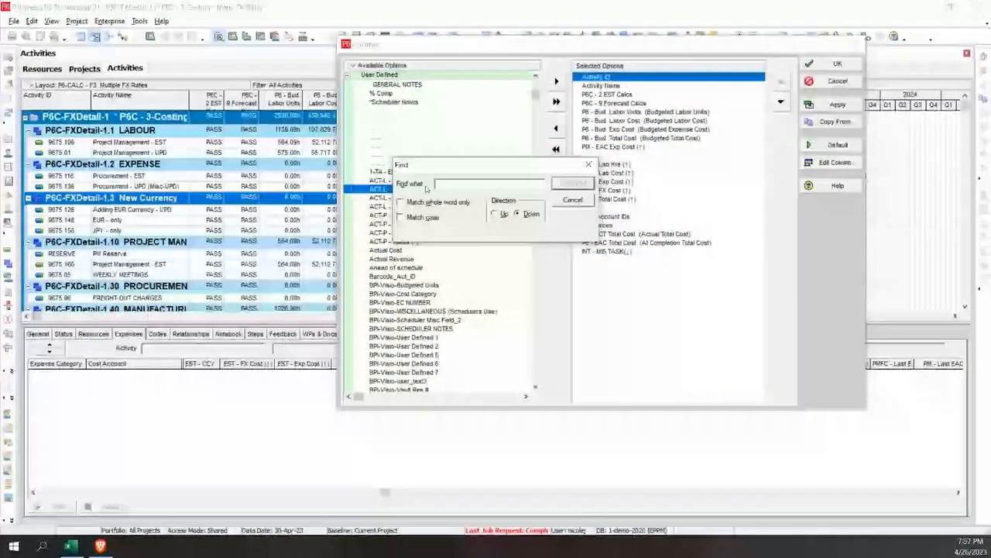
type("PM - ETC Exp Cost (*)")
key("Return")
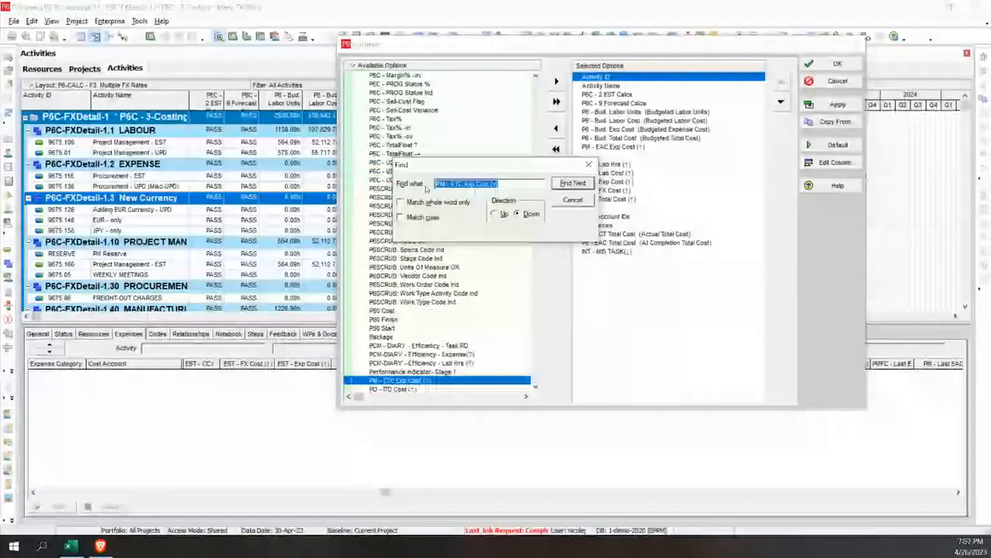
left_click(556, 80)
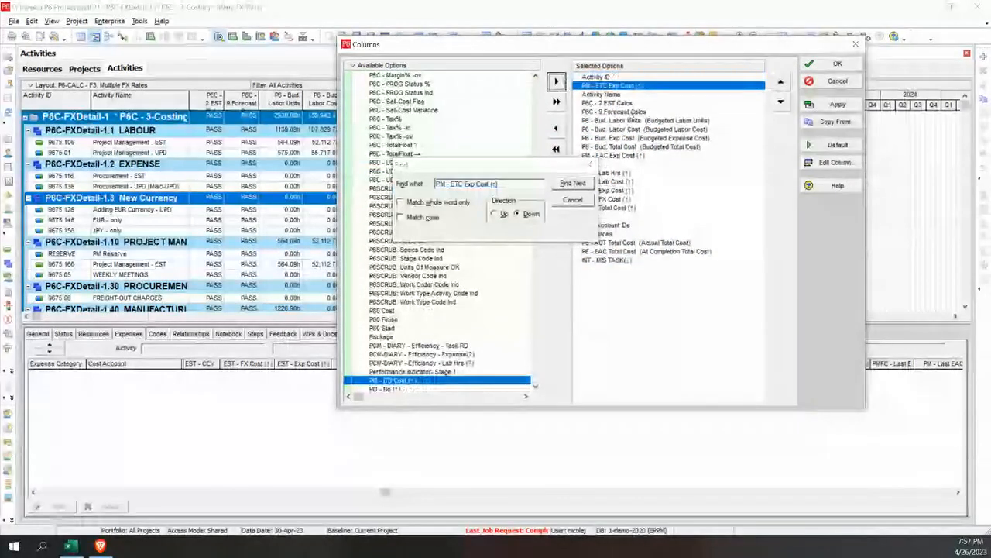
Place the PM - ETC Exp Cost (↑) column directly after PM - EAC Exp Cost (↑) in the selected columns
left_click(780, 103)
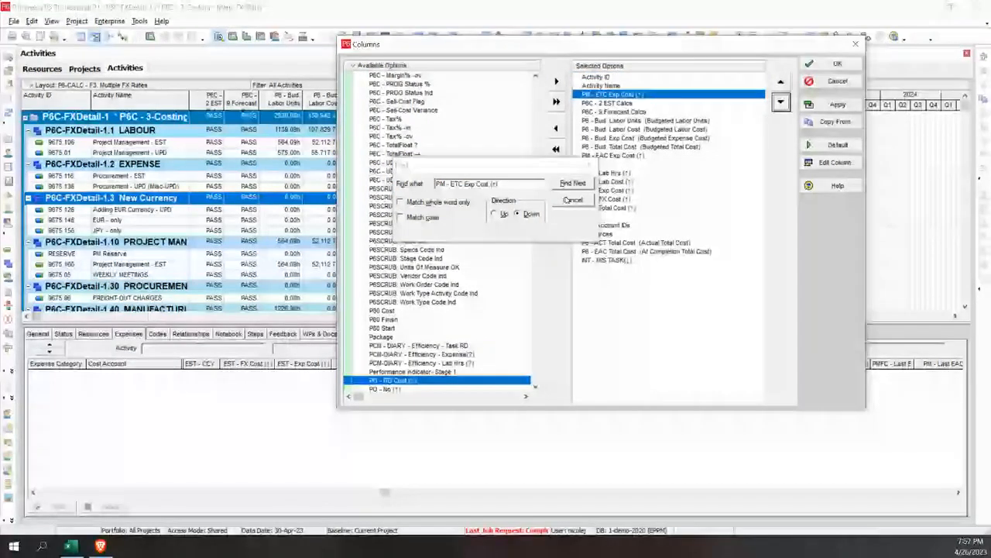
left_click(780, 103)
left_click(781, 103)
left_click(781, 103)
left_click(780, 103)
left_click(781, 103)
left_click(781, 103)
left_click(781, 103)
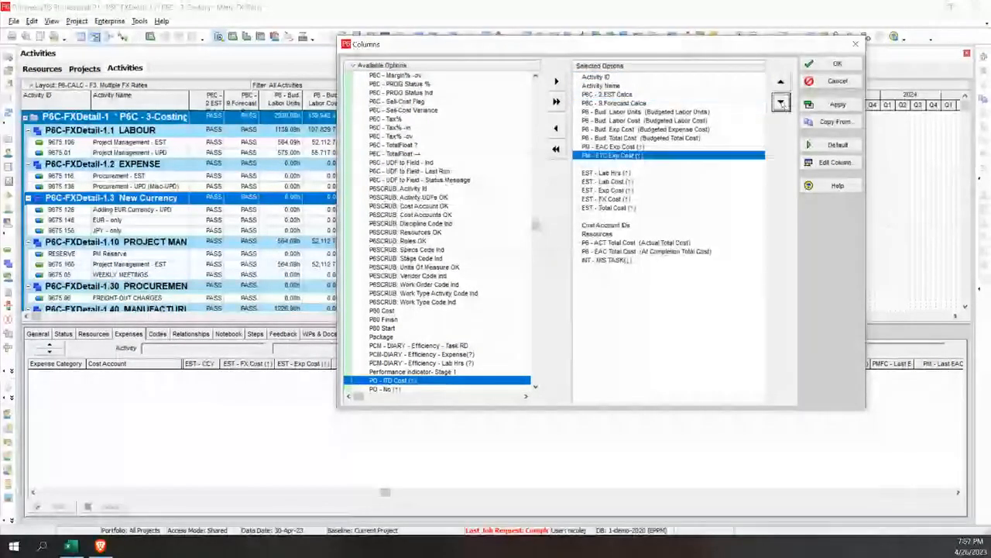
Apply the activity column selection with PM - ETC Exp Cost (↑), close it and refresh the data
left_click(824, 107)
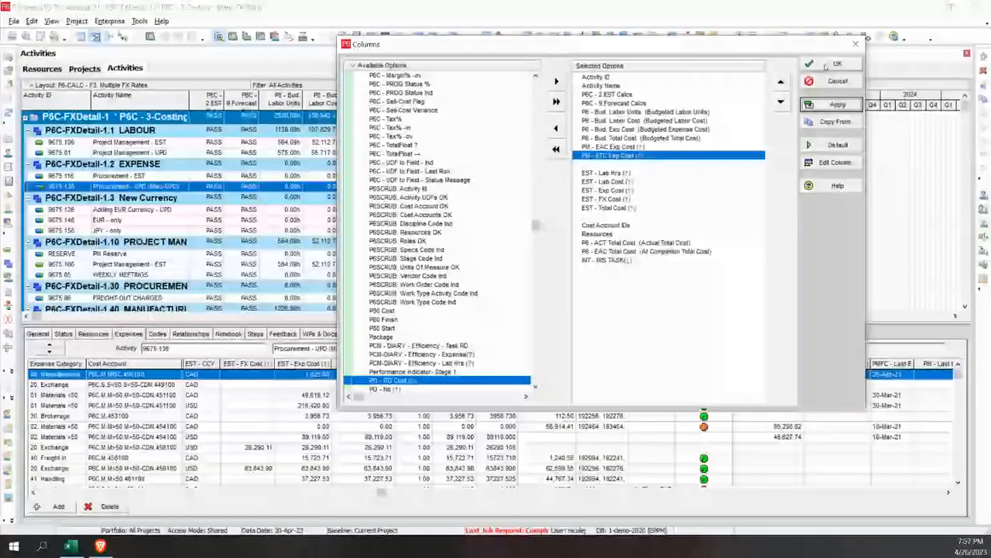
left_click(826, 66)
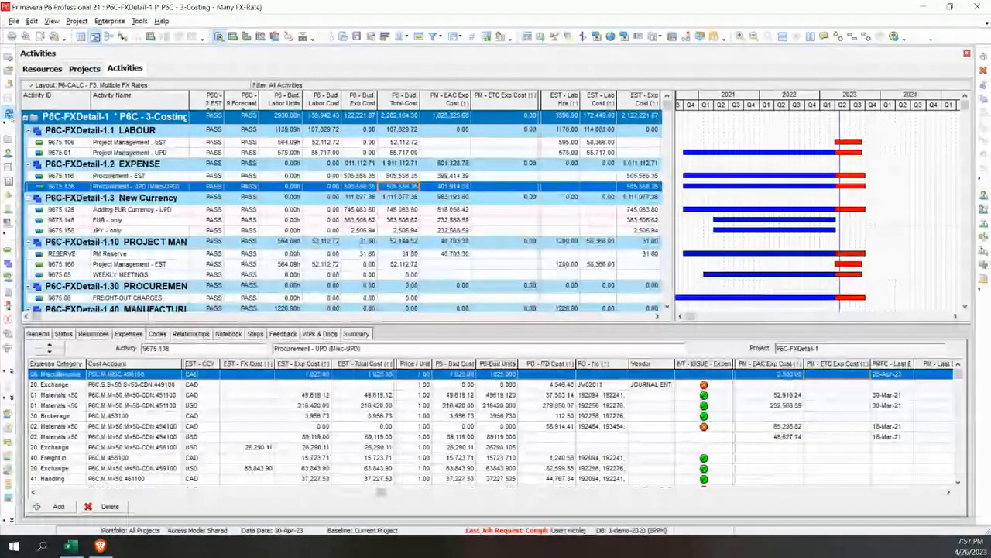
key("F5")
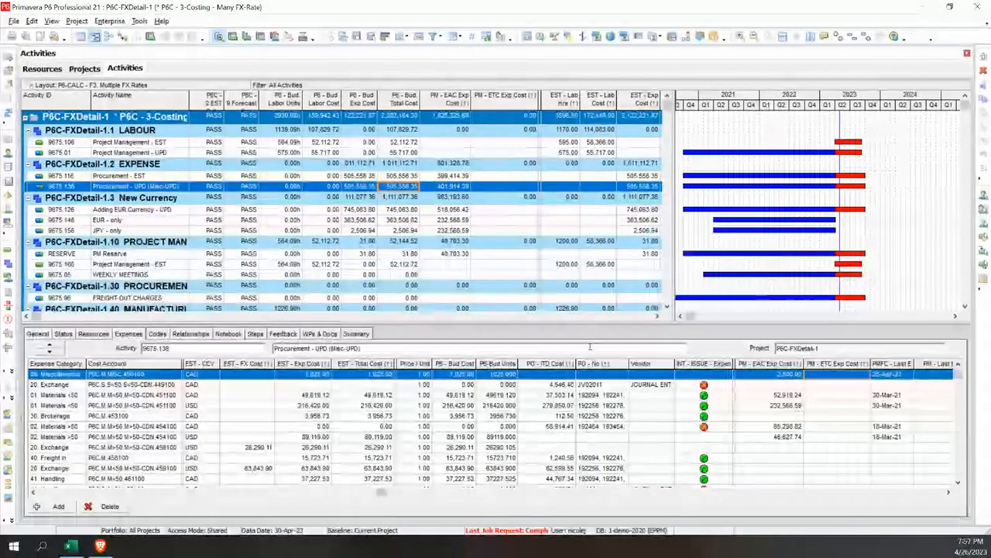
Set PM - ETC Exp Cost (↑) to 12234 for the 20. Exchange expense of activity 9675.136 and refresh the data
left_click(830, 385)
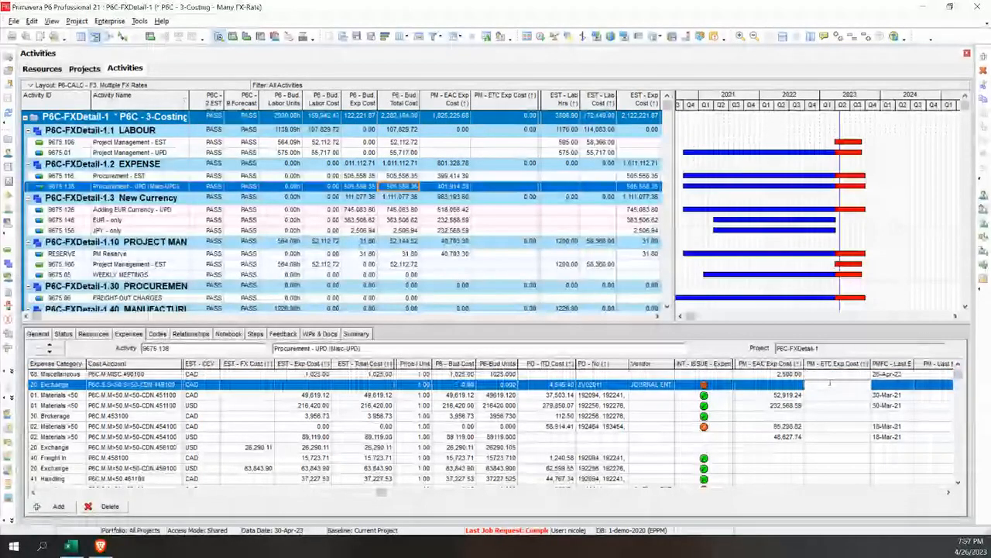
type("12234")
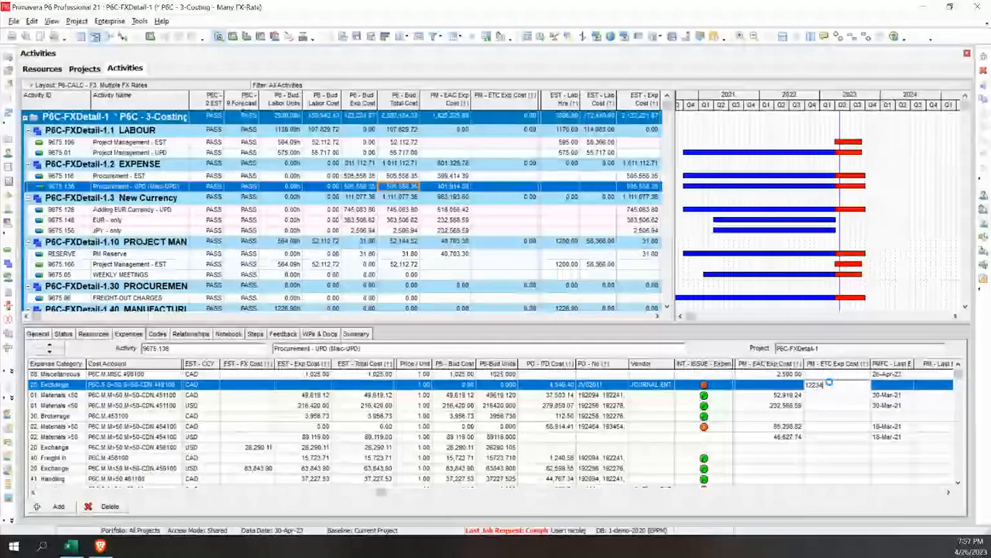
key("Return")
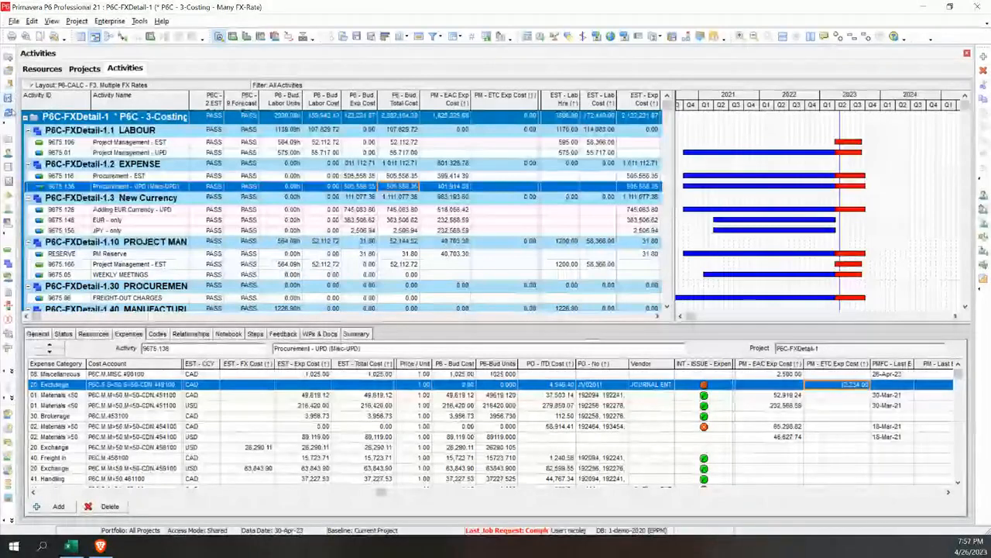
left_click(9, 112)
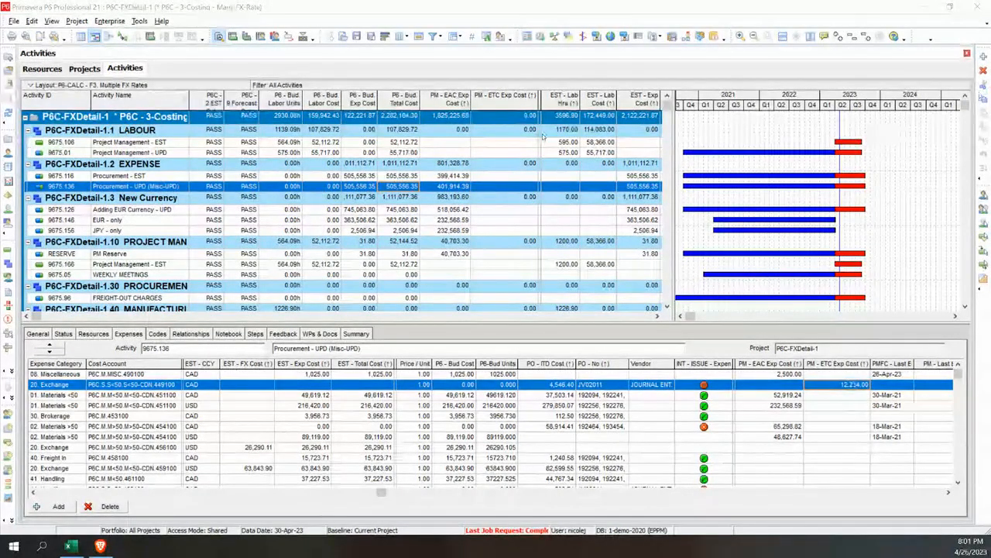
left_click(9, 113)
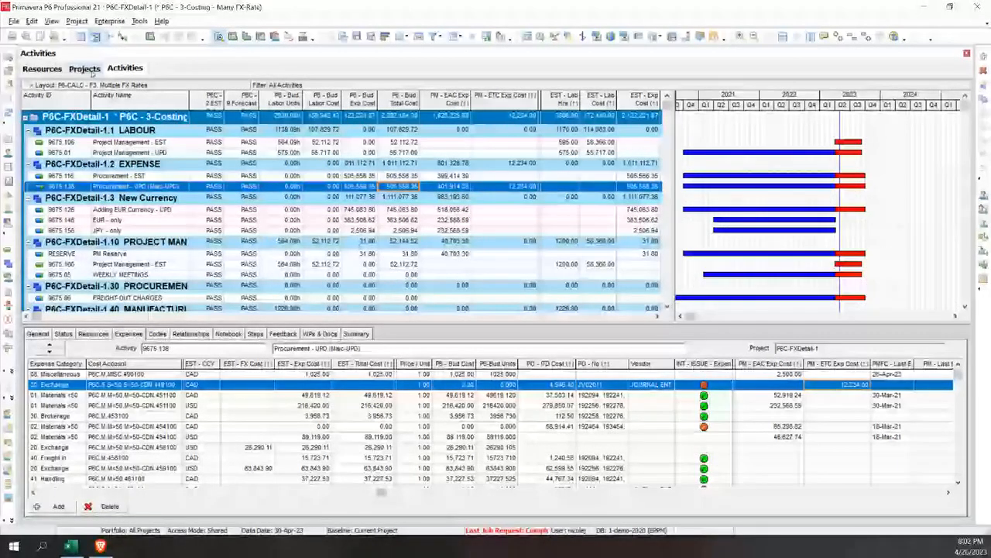
In the projects list, set the FX rates of project P6C-FXDetail to 1.32 for USD, 1.50 for EUR and 1.80 for GBP
left_click(84, 69)
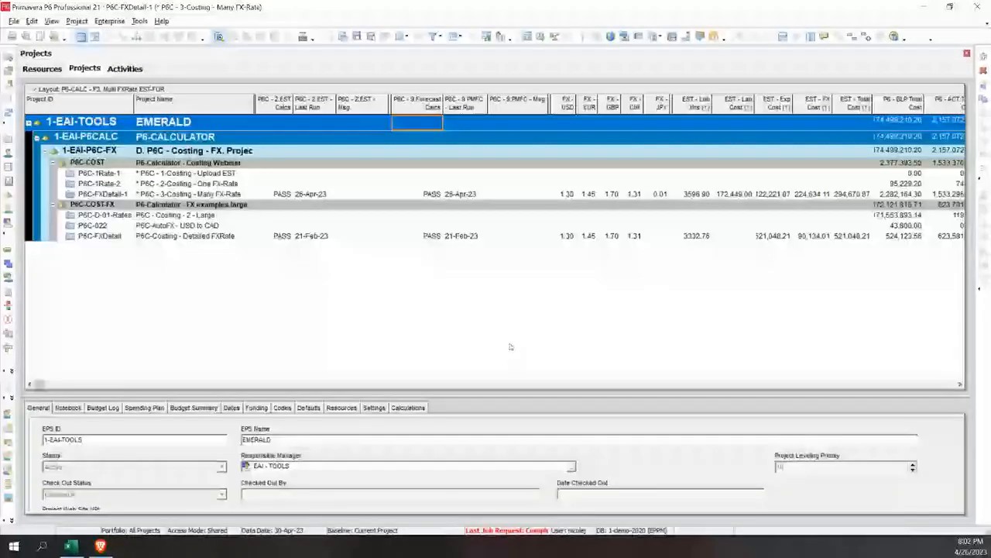
left_click(564, 235)
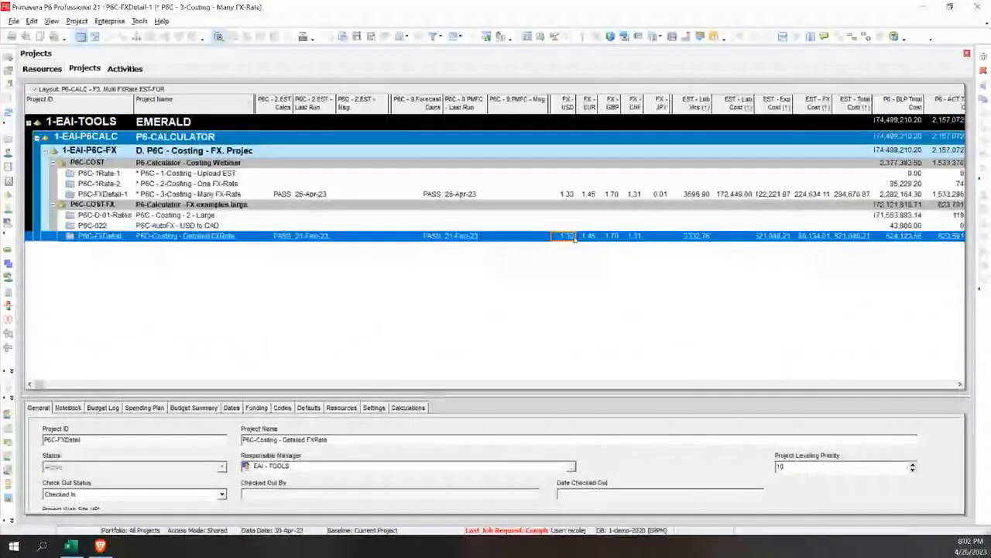
type("1.32")
key("Return")
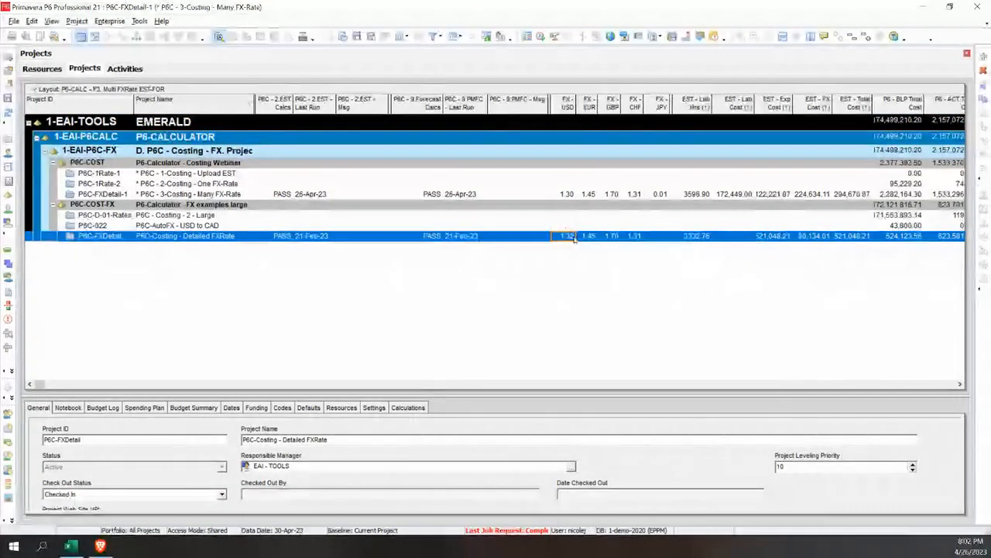
left_click(594, 238)
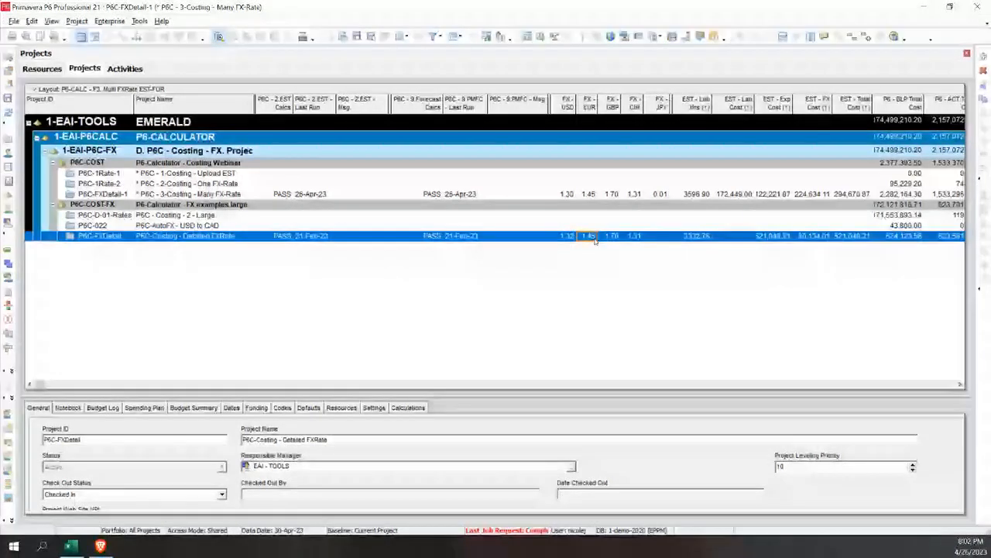
type("1.50")
key("Return")
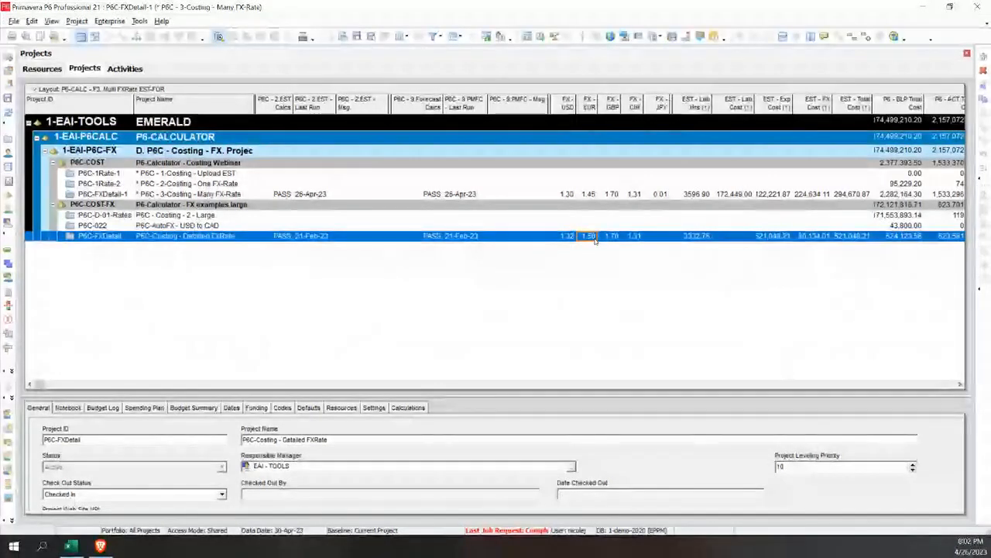
left_click(617, 239)
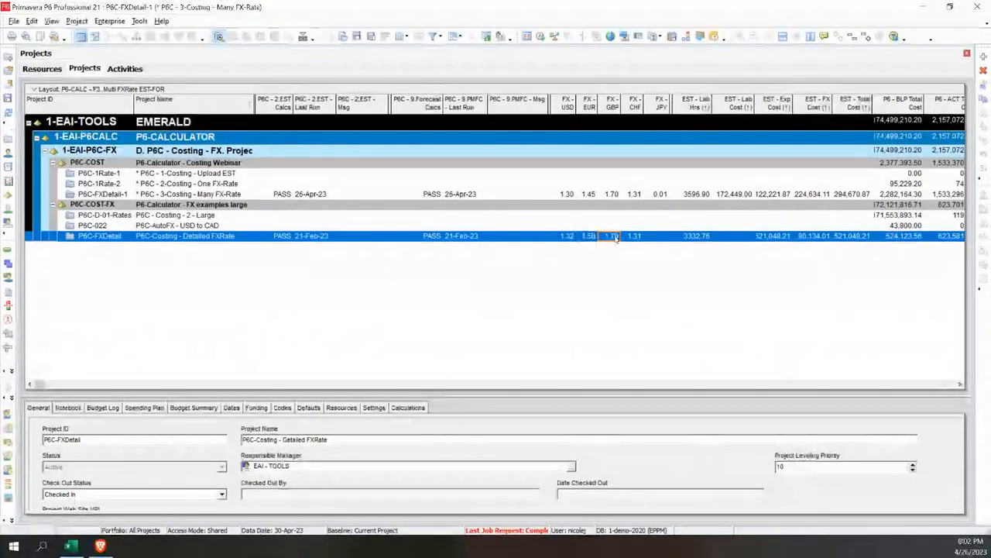
type("1.80")
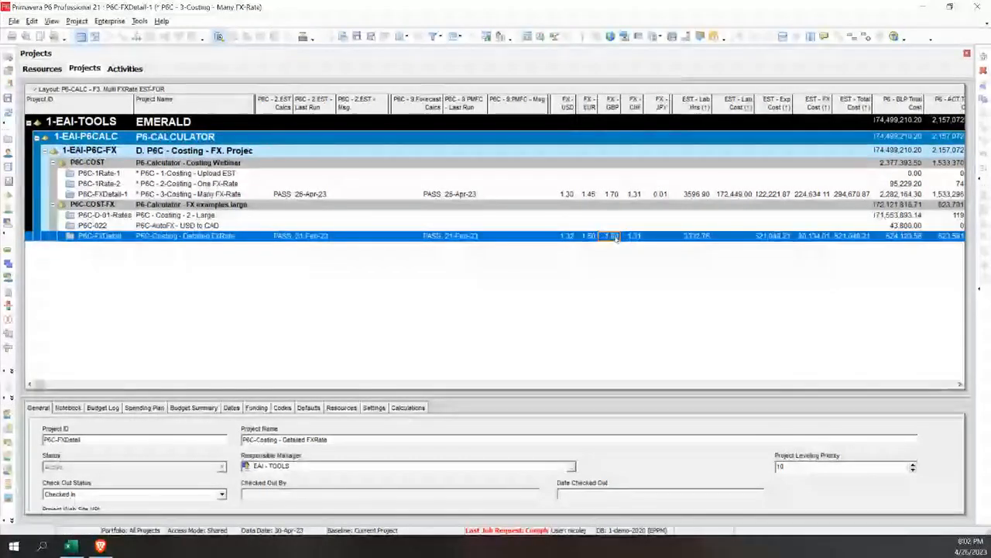
key("Return")
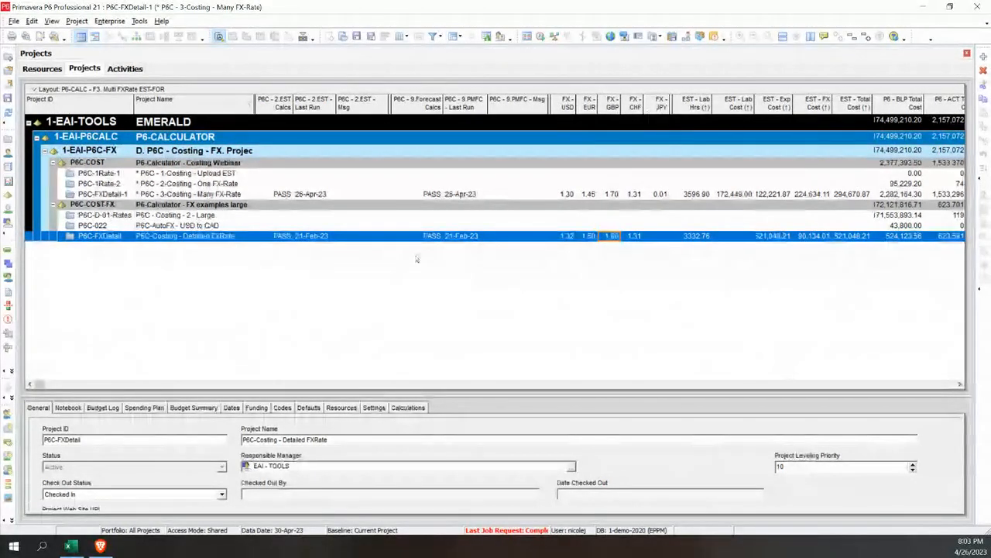
Open the project layout P6-CALC - F2. Single FX-Rate without saving the current layout
left_click(66, 89)
mouse_move(104, 103)
left_click(158, 102)
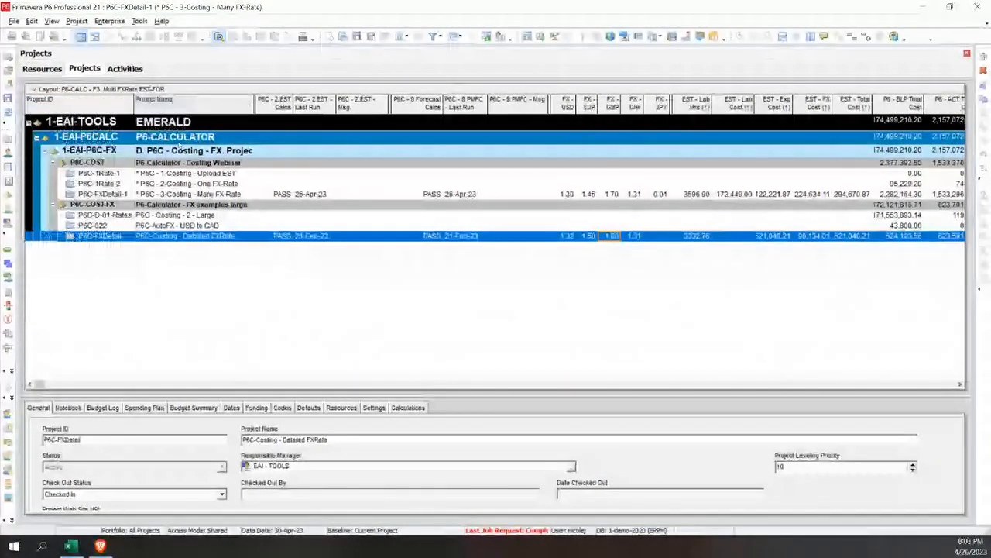
left_click(401, 310)
left_click(538, 217)
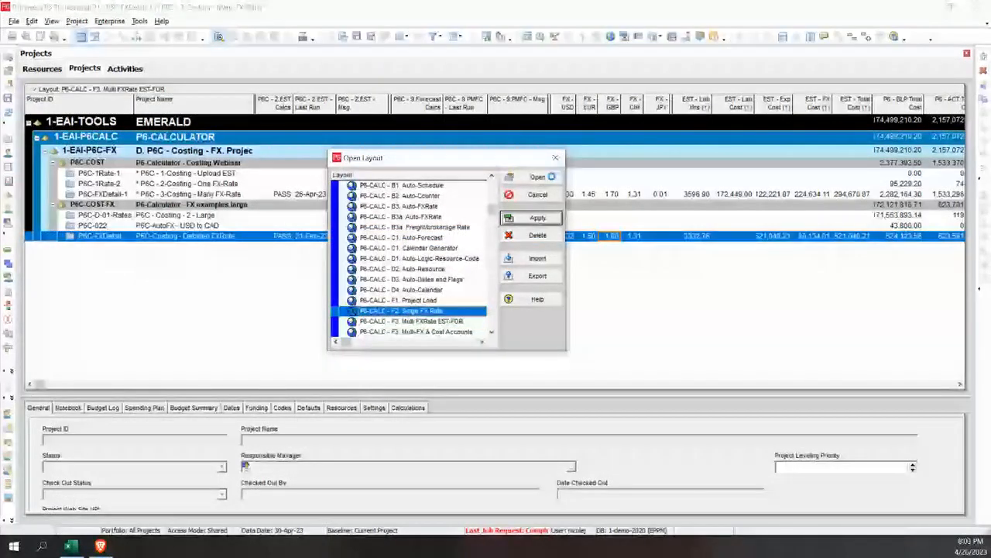
left_click(552, 177)
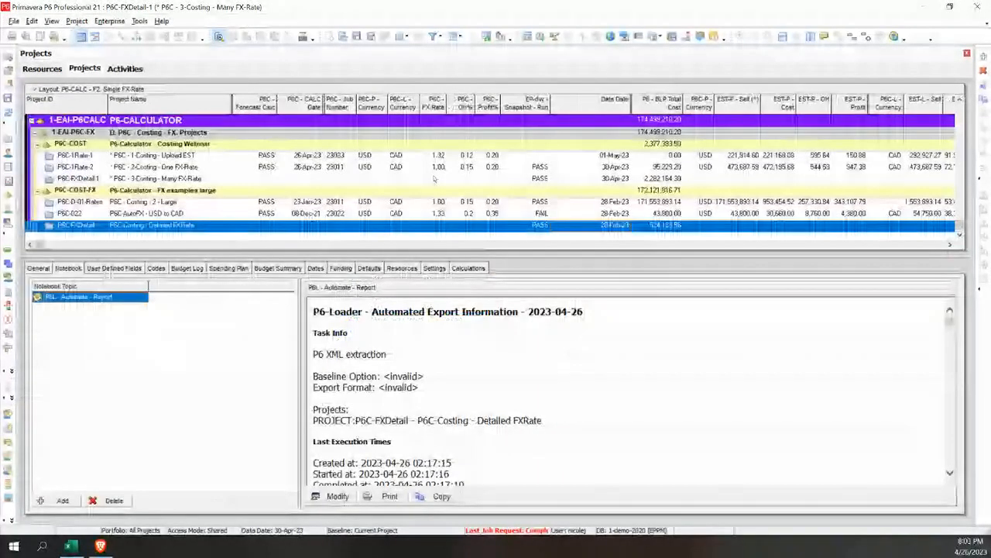
Review the P6C - FX Rate values of the projects from P6C-1Rate-1 down to P6C-022
left_click(439, 157)
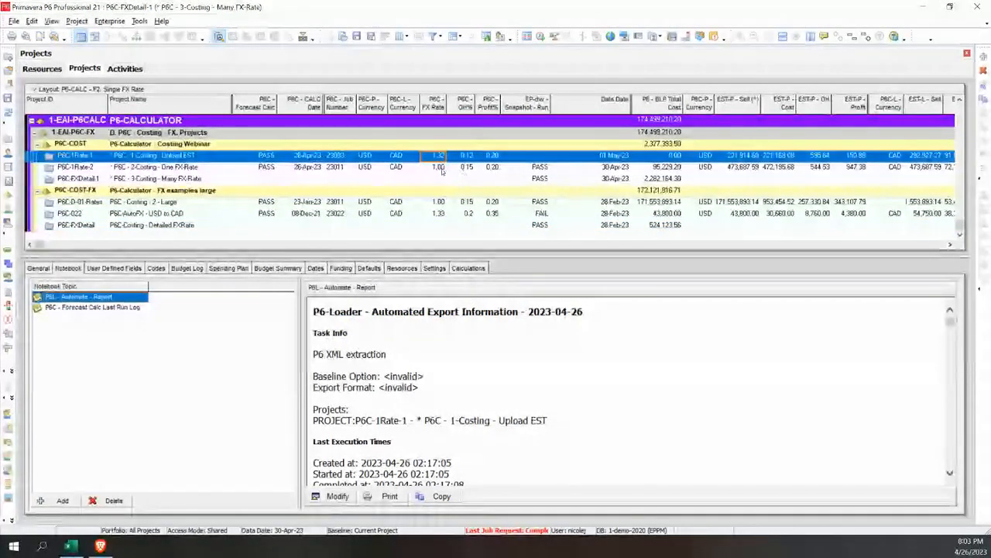
left_click(439, 168)
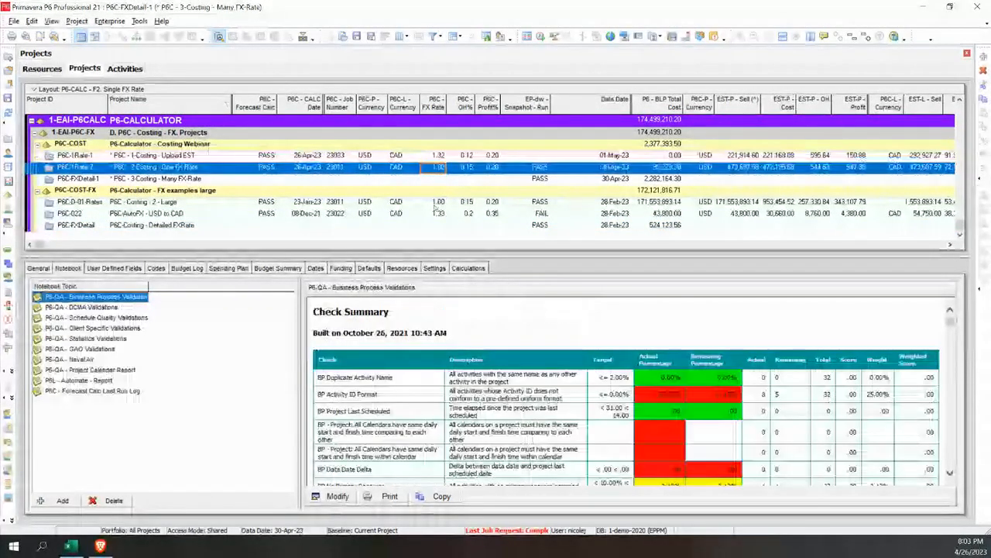
key("Down")
key("Down")
key("Down")
key("Down")
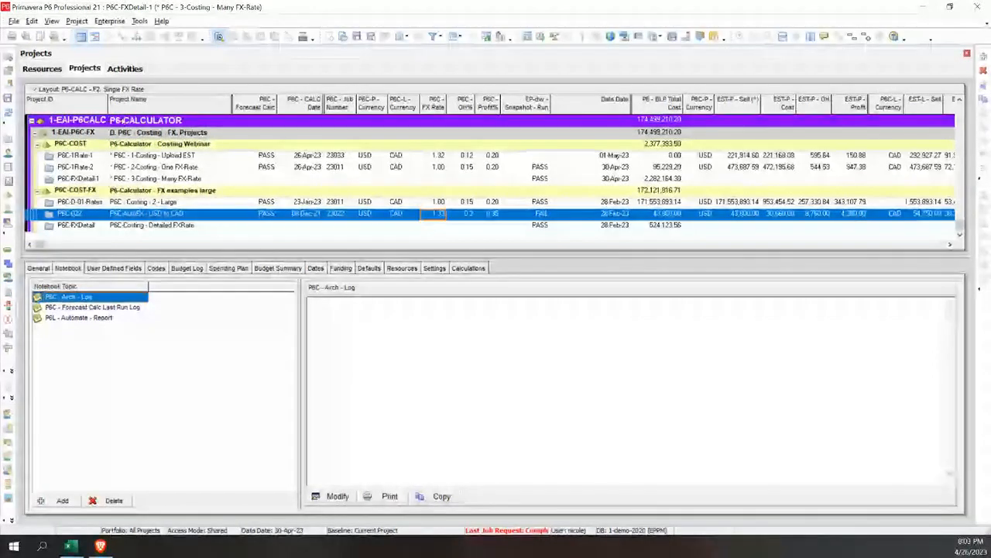
Return to the activities and compare the expense lines of EUR - only and Procurement - EST
left_click(125, 69)
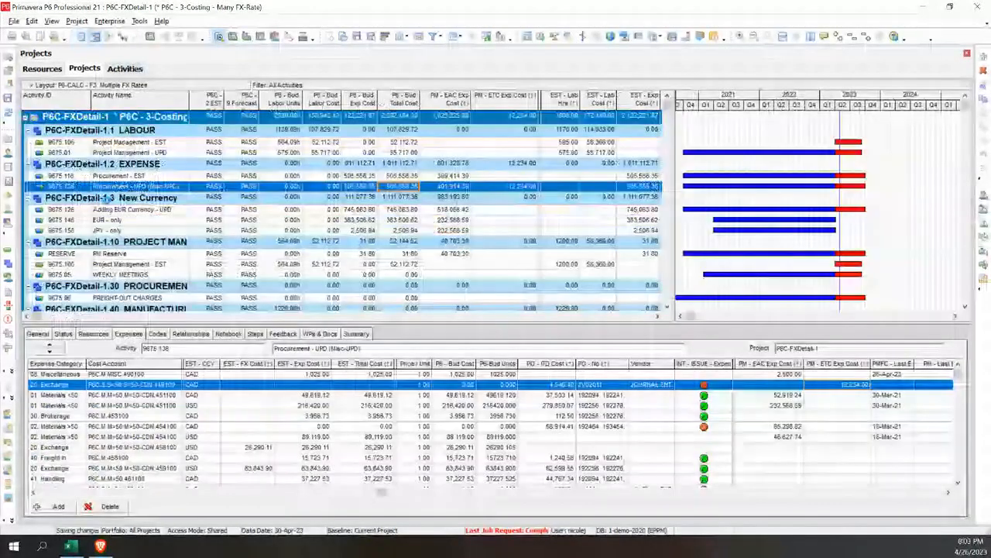
left_click(119, 220)
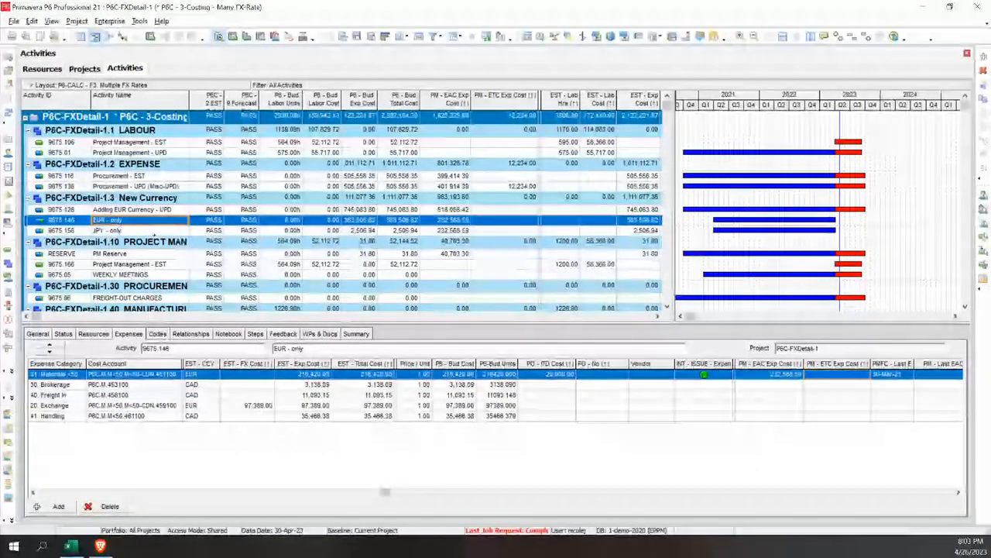
left_click(118, 177)
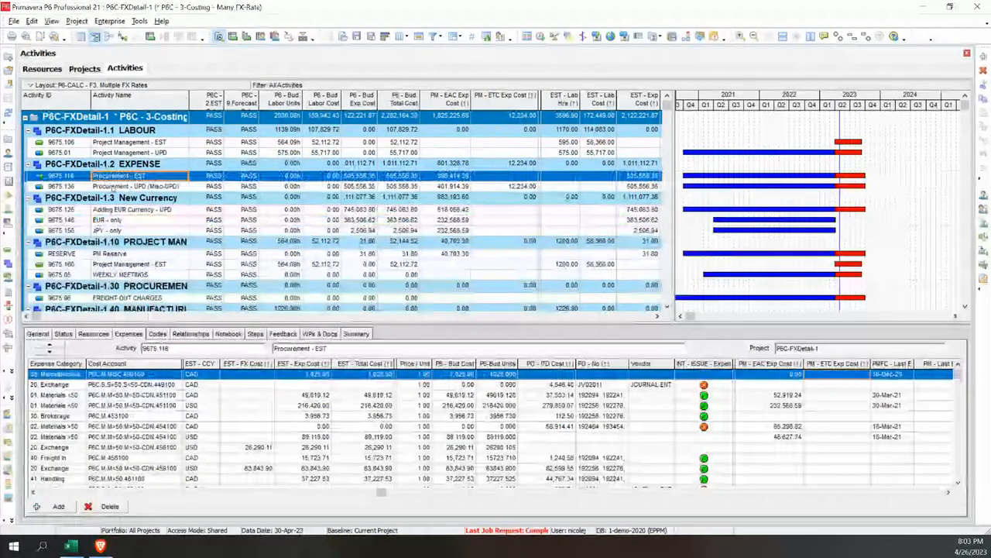
left_click(110, 221)
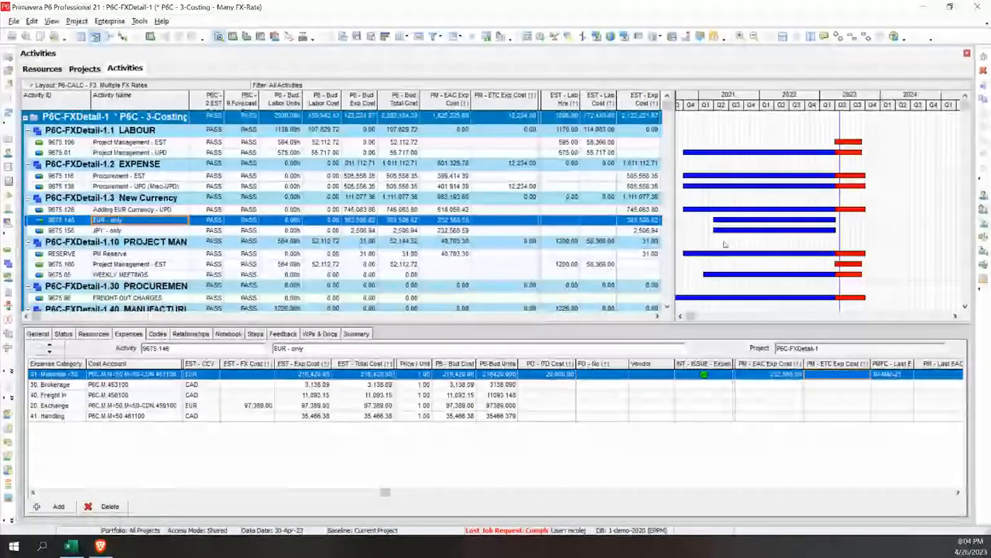
Examine the status of activity EUR - only and the options available for its % Complete Type and Duration Type
left_click(63, 333)
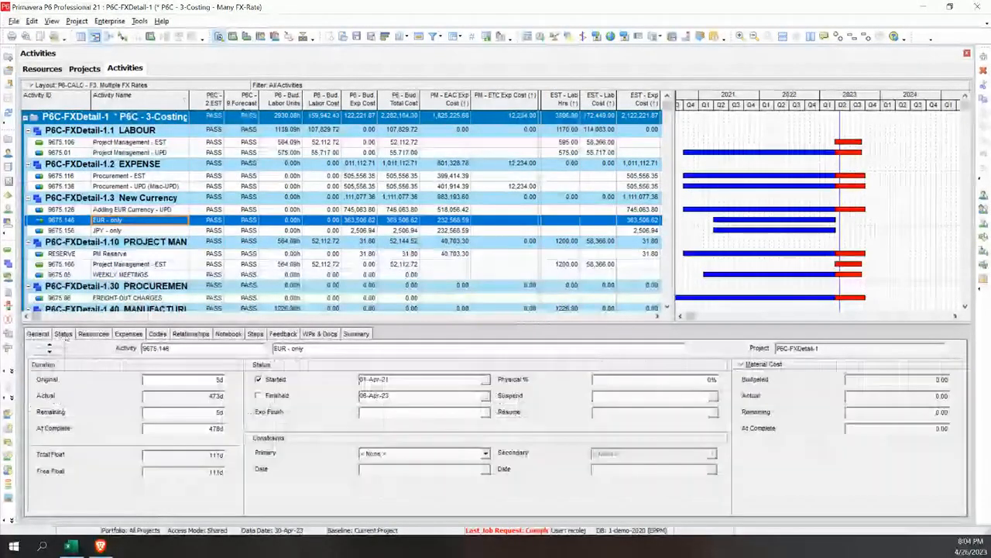
left_click(38, 334)
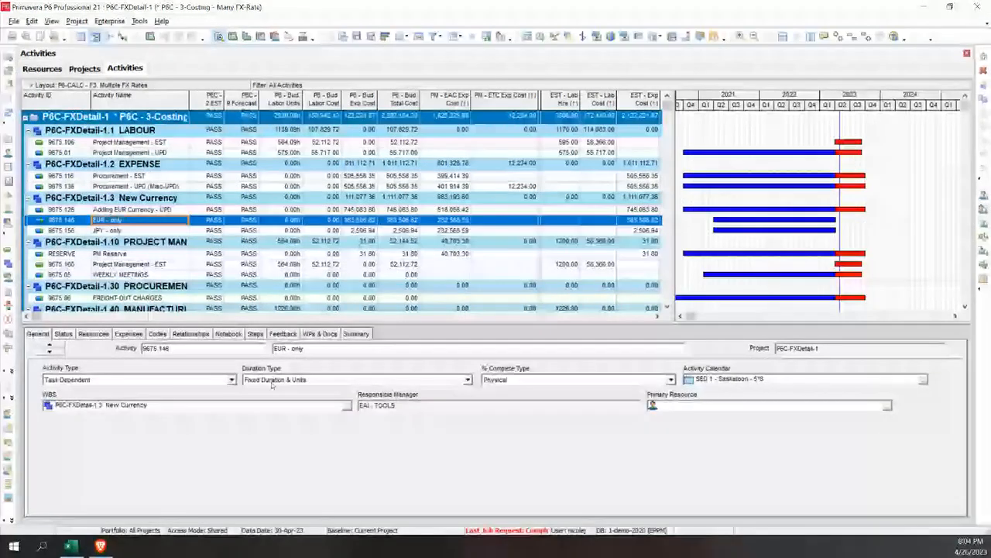
left_click(515, 380)
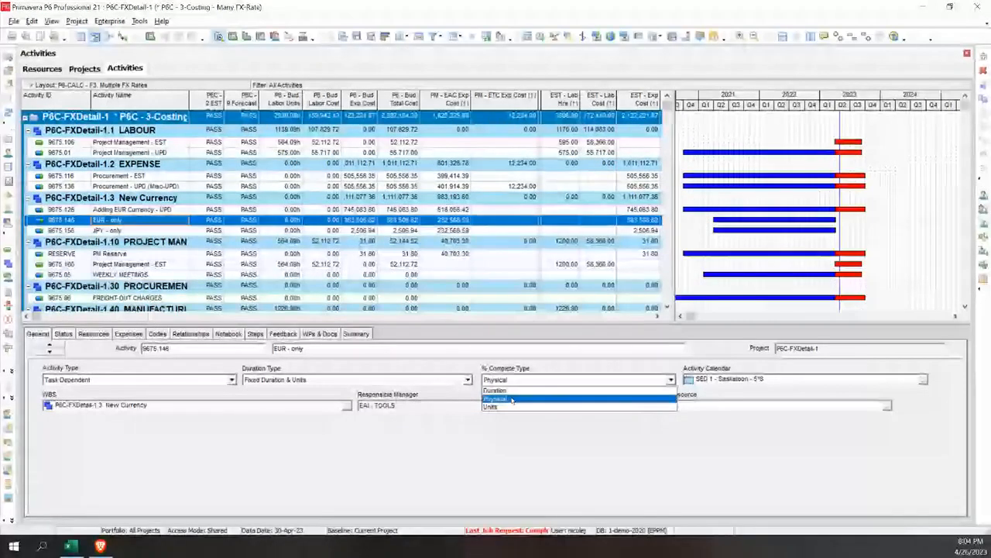
left_click(383, 381)
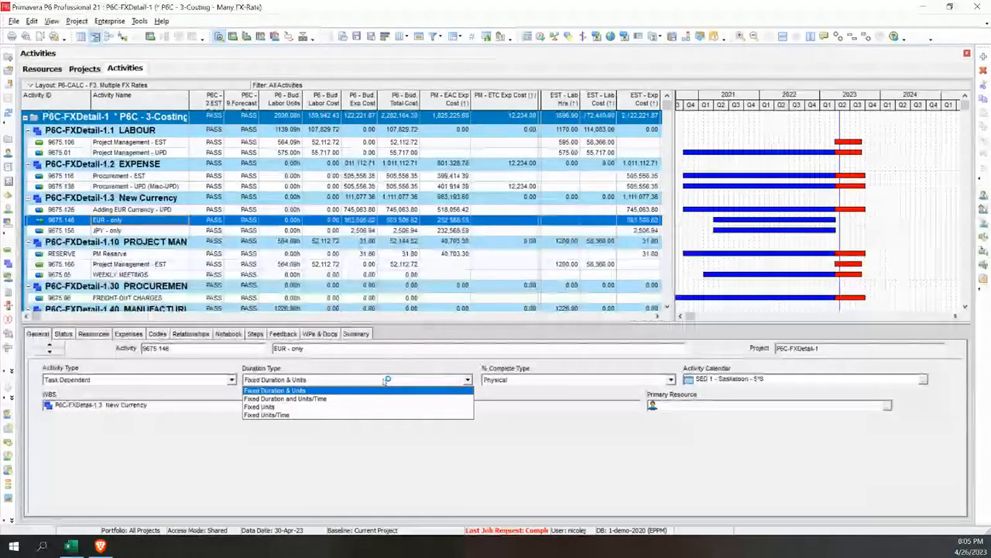
left_click(292, 437)
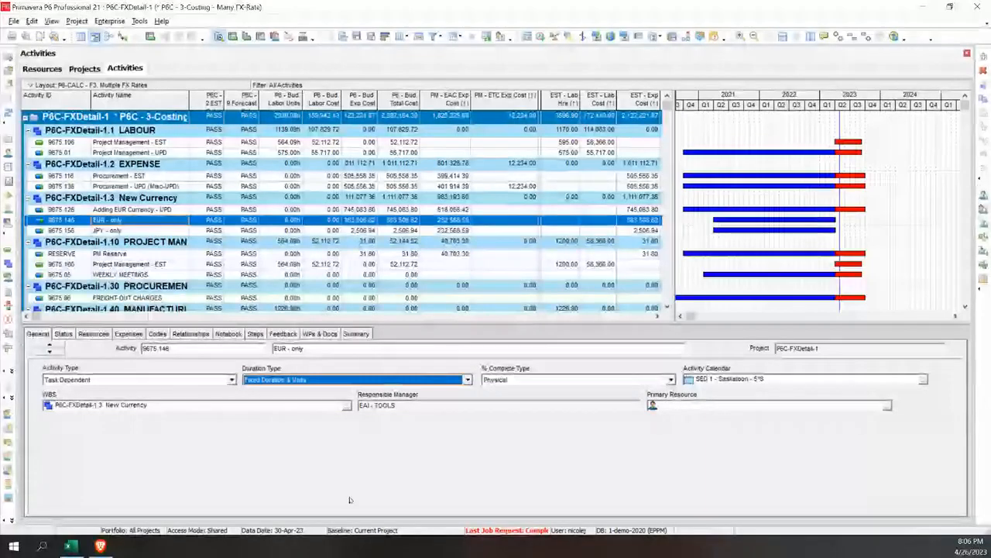
Switch to the browser and show the P6-Calculator Costs report in Power BI
left_click(100, 547)
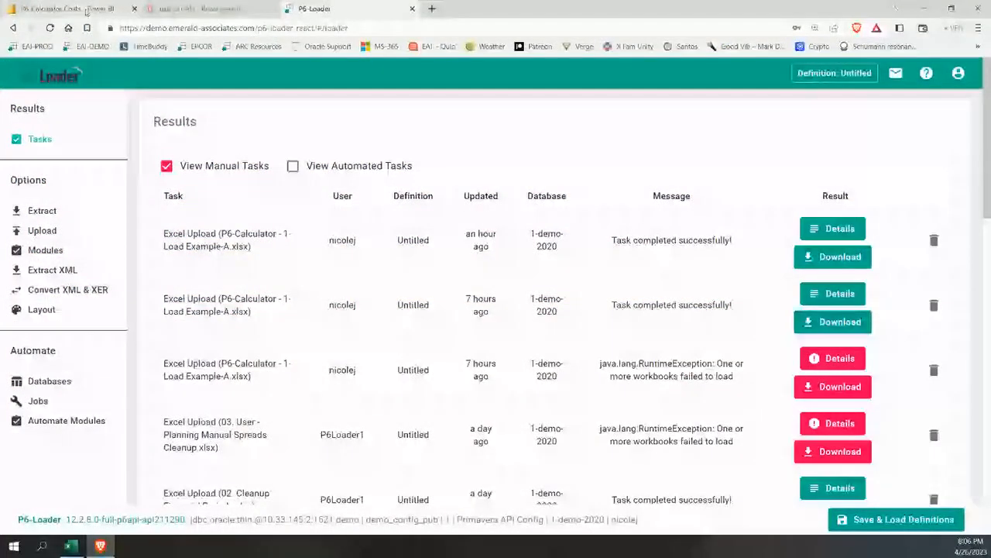
left_click(87, 11)
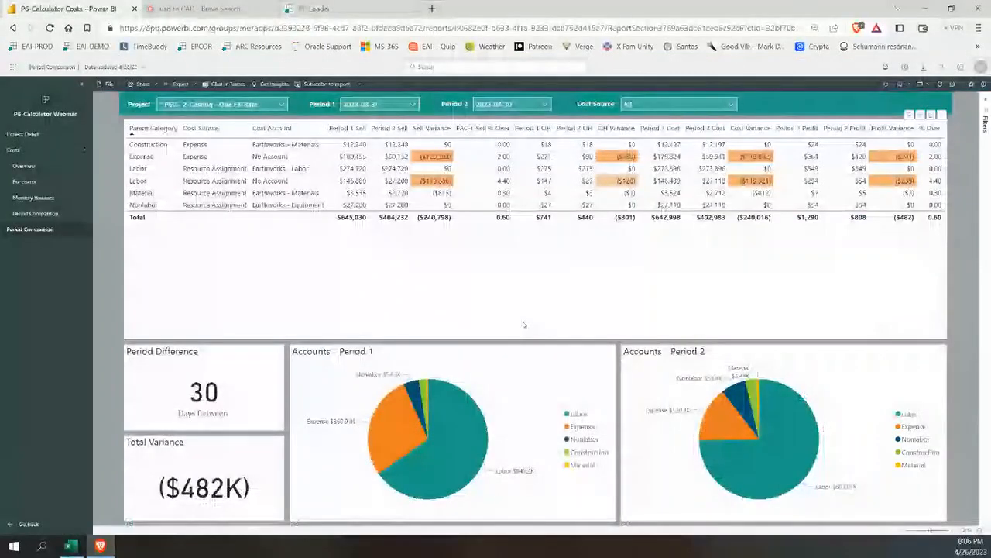
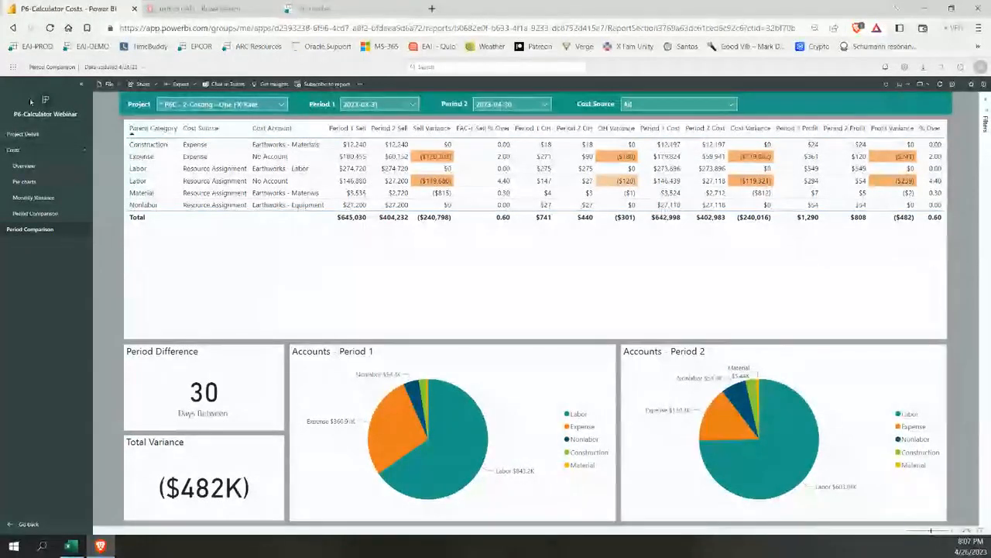
Show the Costs overview for P6C - 3-Costing - Many FX-Rate and check the Cost Category and Cost Account filter options
left_click(14, 151)
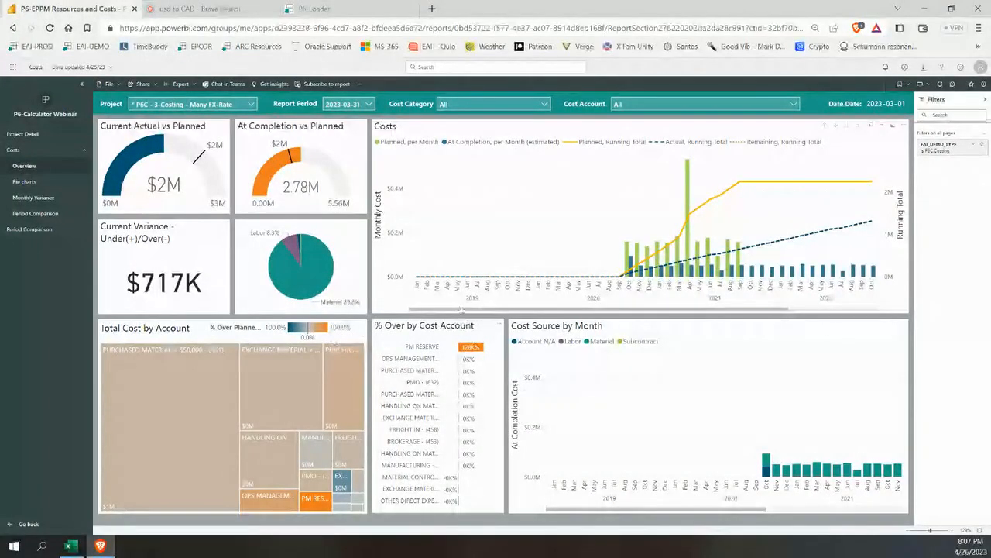
left_click(525, 107)
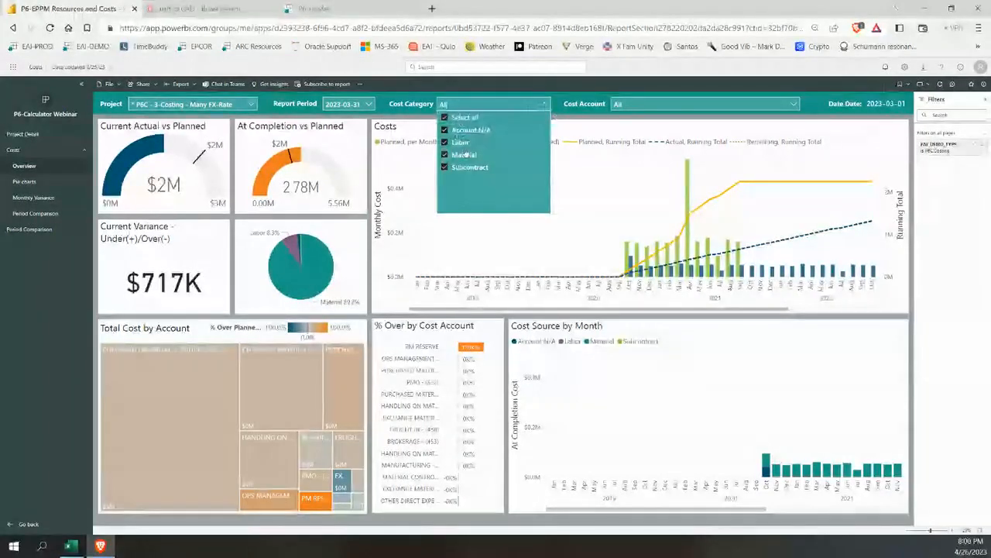
left_click(665, 105)
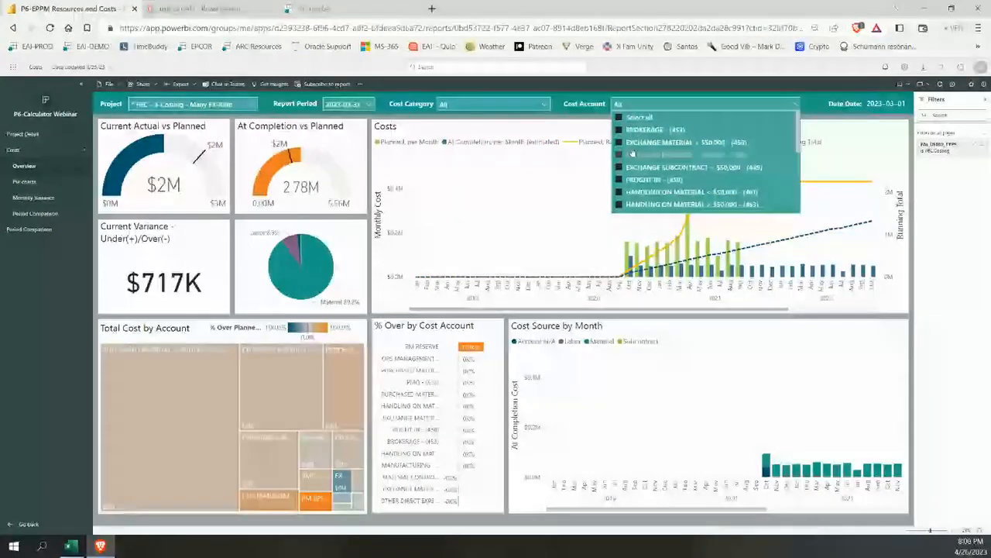
Filter the overview by cost account EXCHANGE MATERIAL < $50,000 and by EXCHANGE MATERIAL > $50,000, and restore all cost accounts
left_click(619, 143)
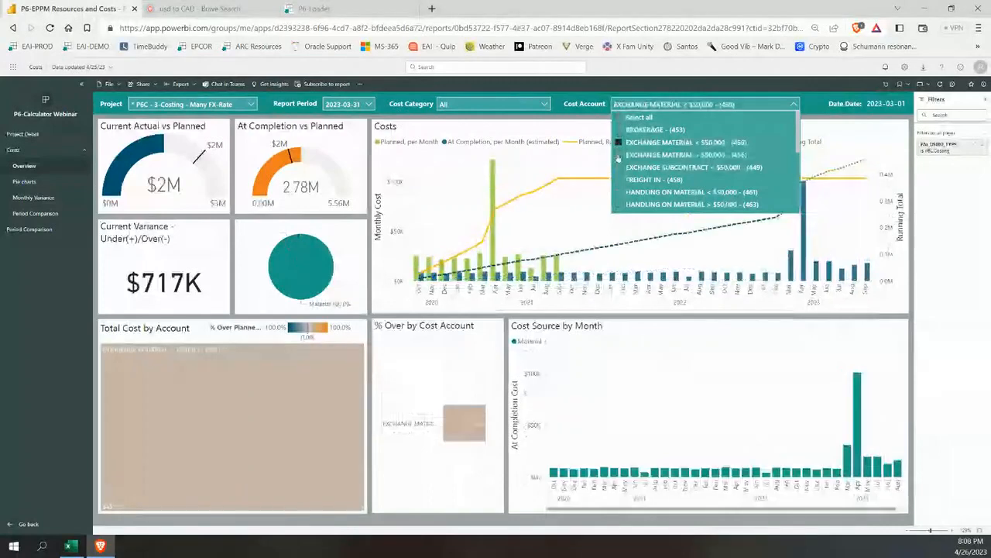
left_click(620, 154)
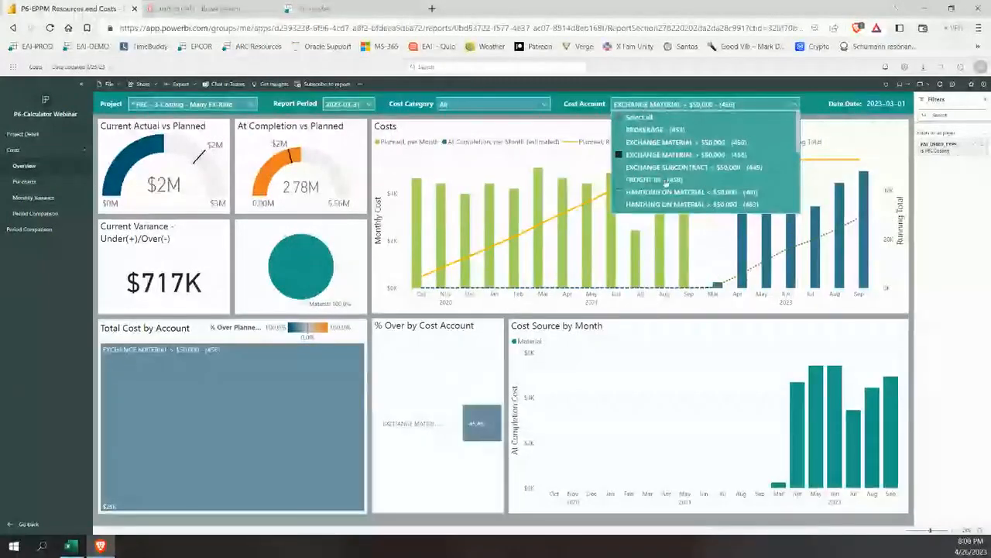
left_click(619, 118)
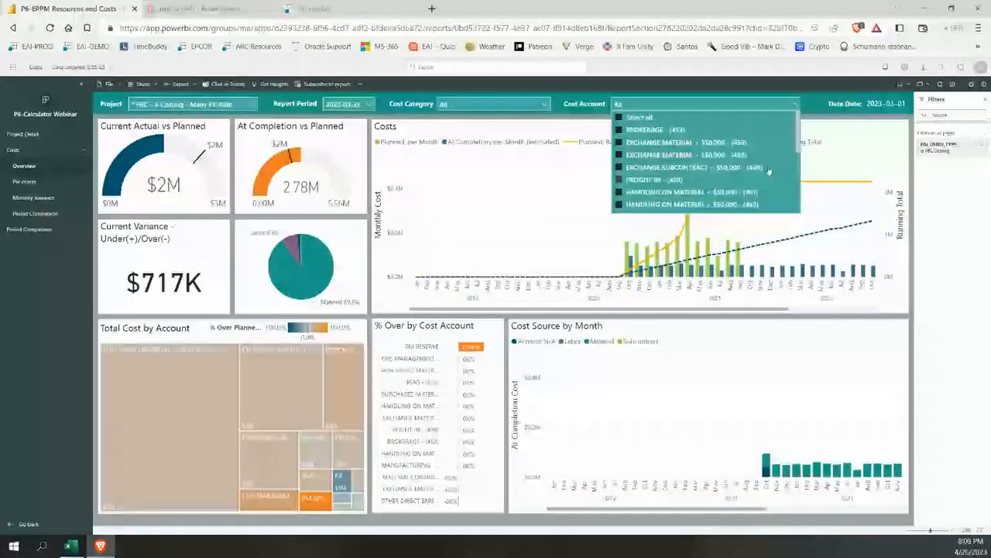
scroll(769, 171, "down", 3)
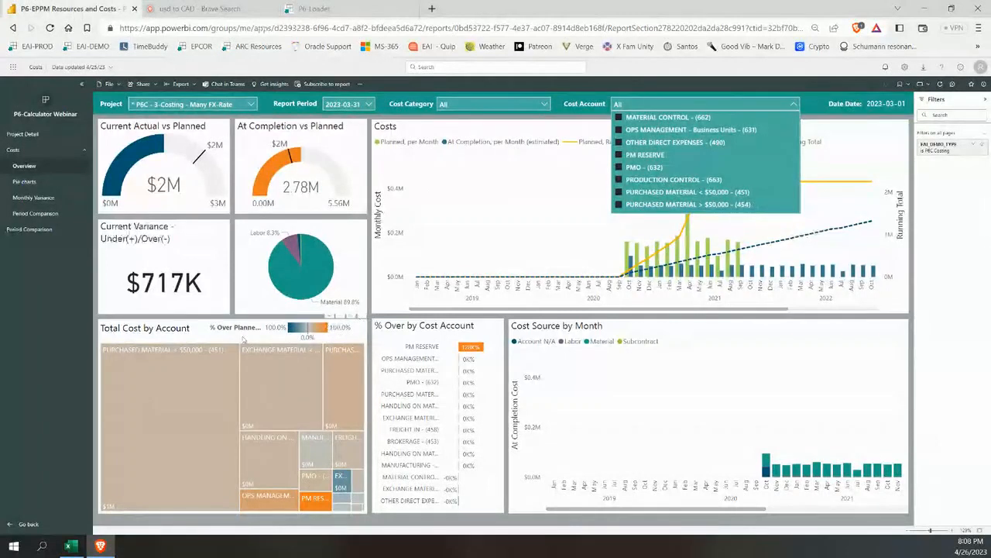
Enlarge the % Over Planned Cost chart by cost account and copy it as an image with caption
left_click(351, 317)
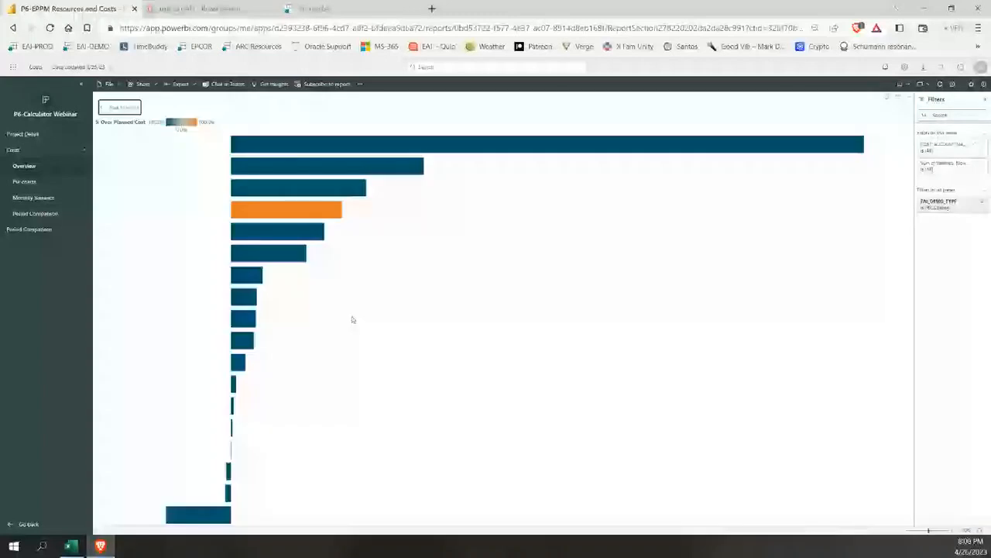
left_click(888, 100)
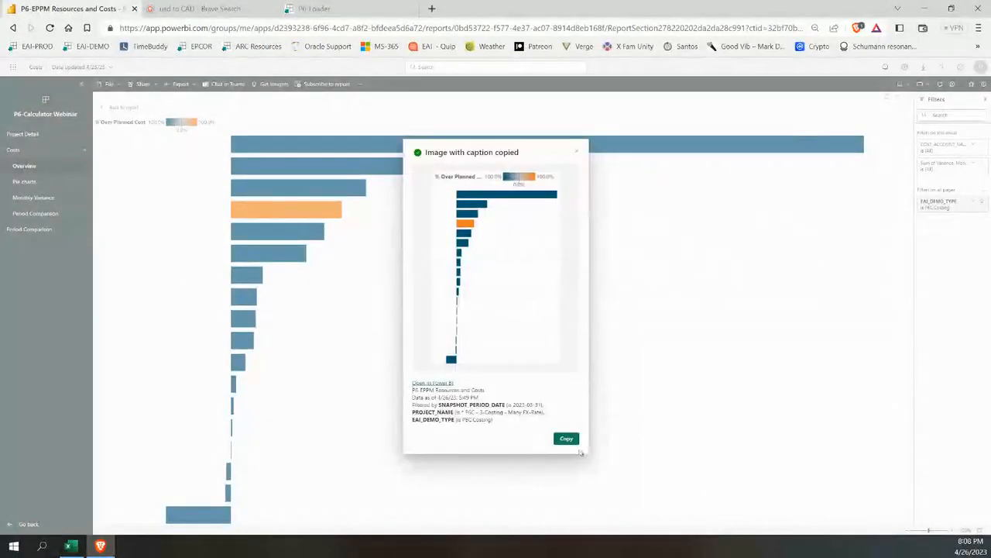
left_click(577, 152)
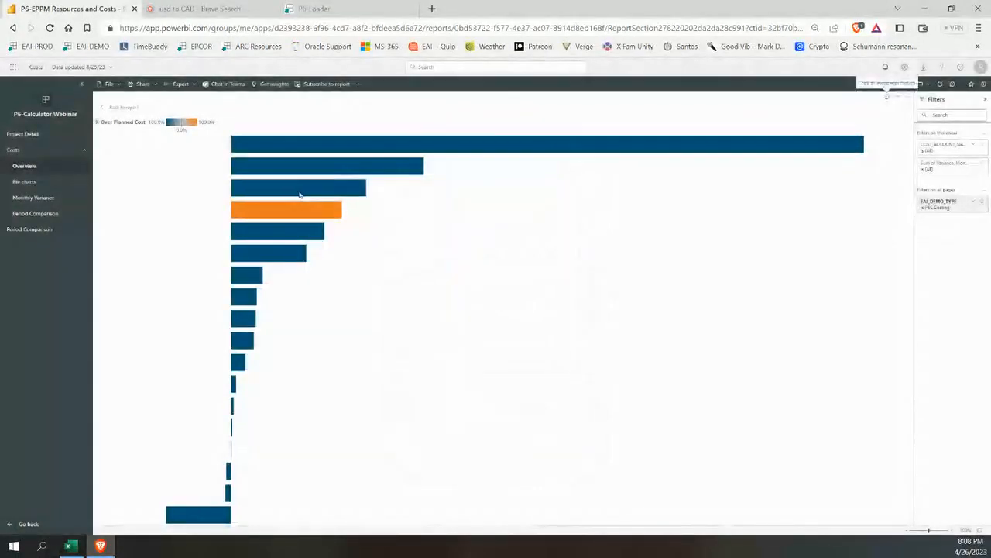
Return to the Costs overview and show the Project Detail report for P6C - 3-Costing - Many FX-Rate
left_click(24, 153)
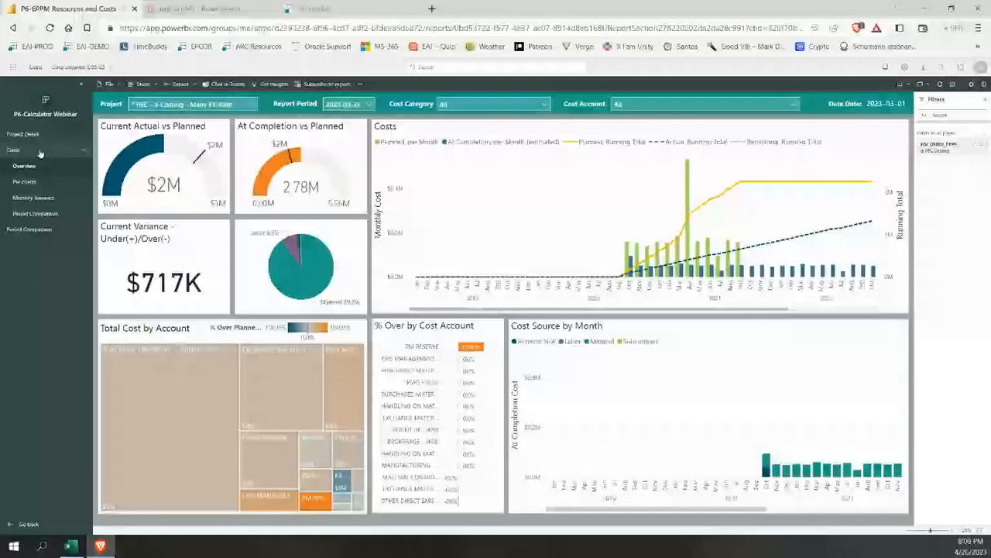
left_click(22, 133)
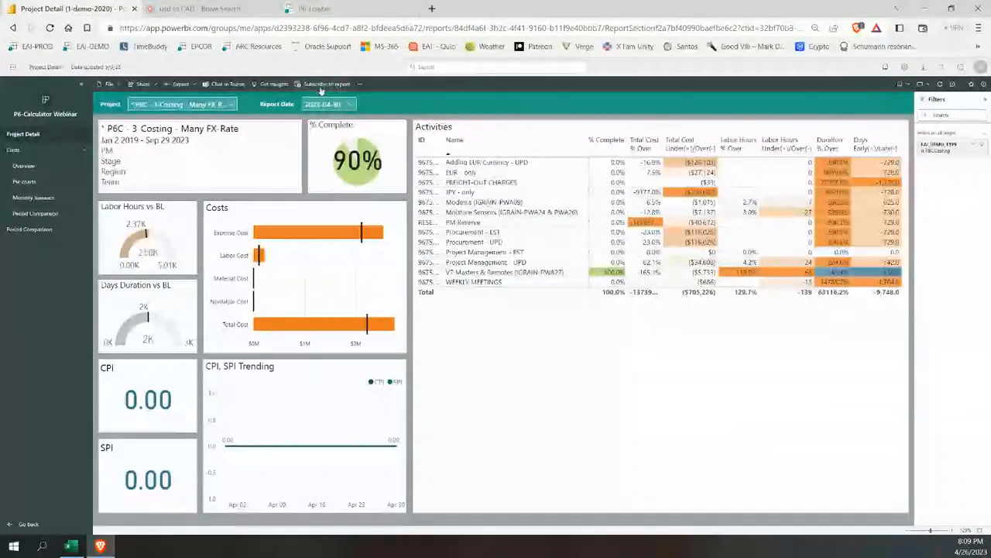
left_click(33, 136)
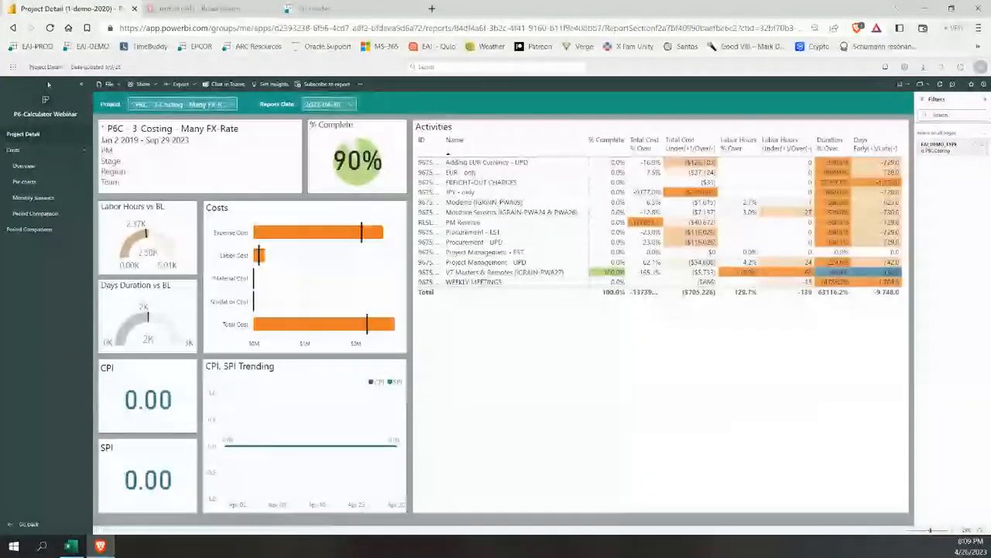
Launch Power BI from the full list of Microsoft 365 apps and open the P6-QA Report
left_click(13, 70)
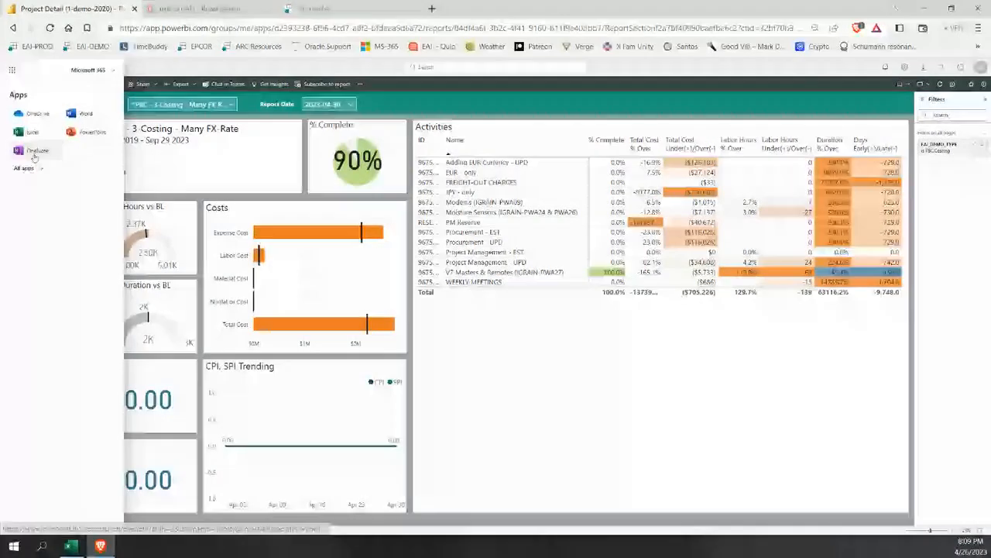
left_click(25, 167)
left_click(27, 240)
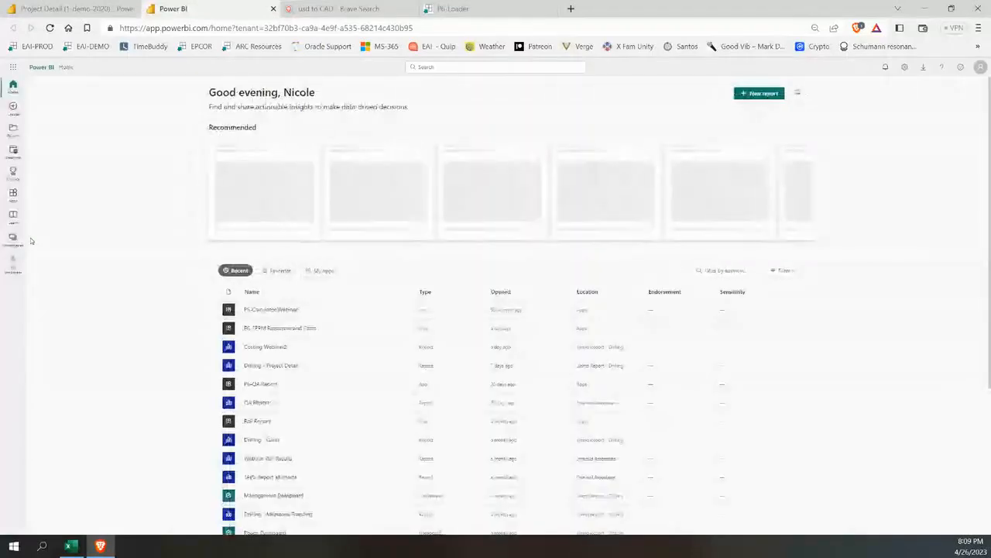
scroll(272, 373, "down", 1)
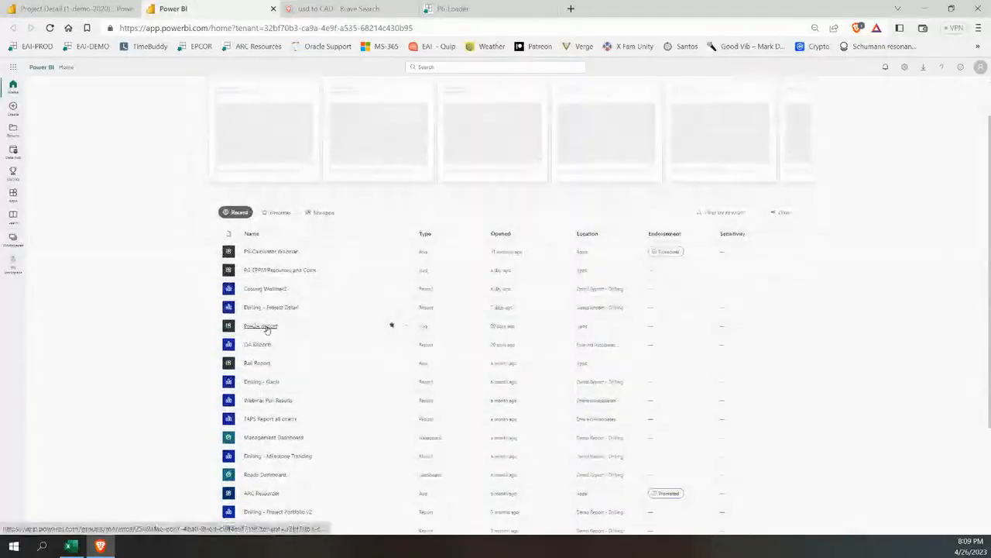
left_click(266, 328)
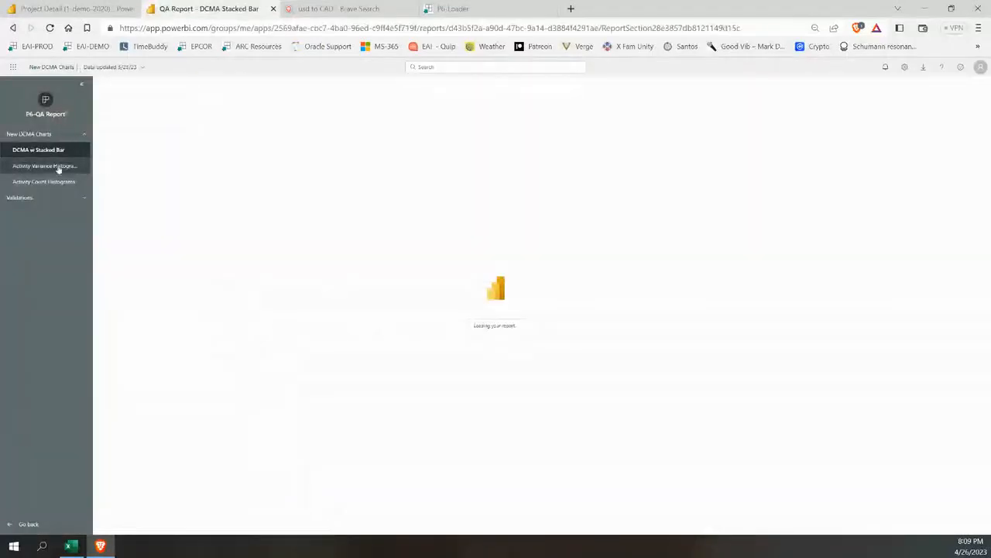
Review the Validations portfolio and the DCMA Table, and check the Report Date options for Capital - Example 3 #3
left_click(50, 200)
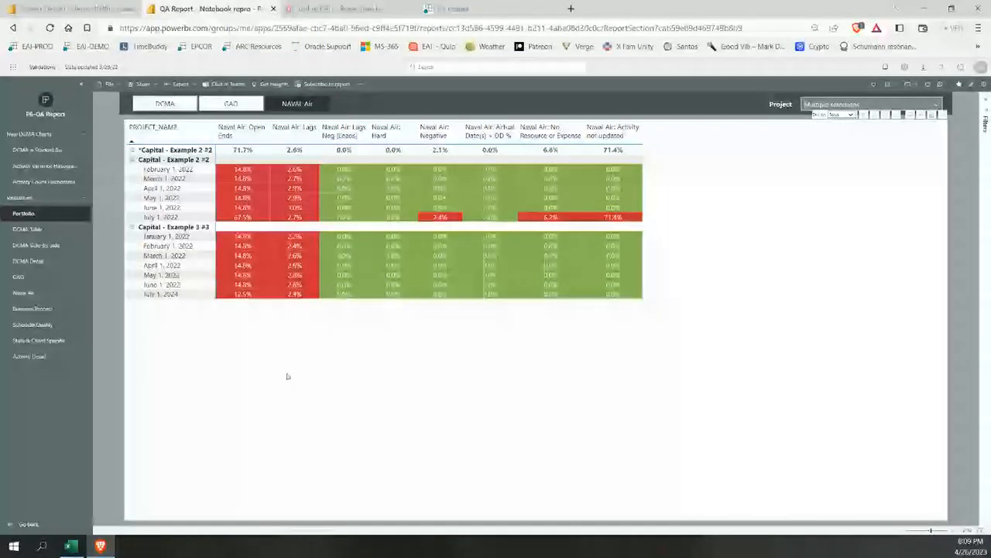
left_click(28, 230)
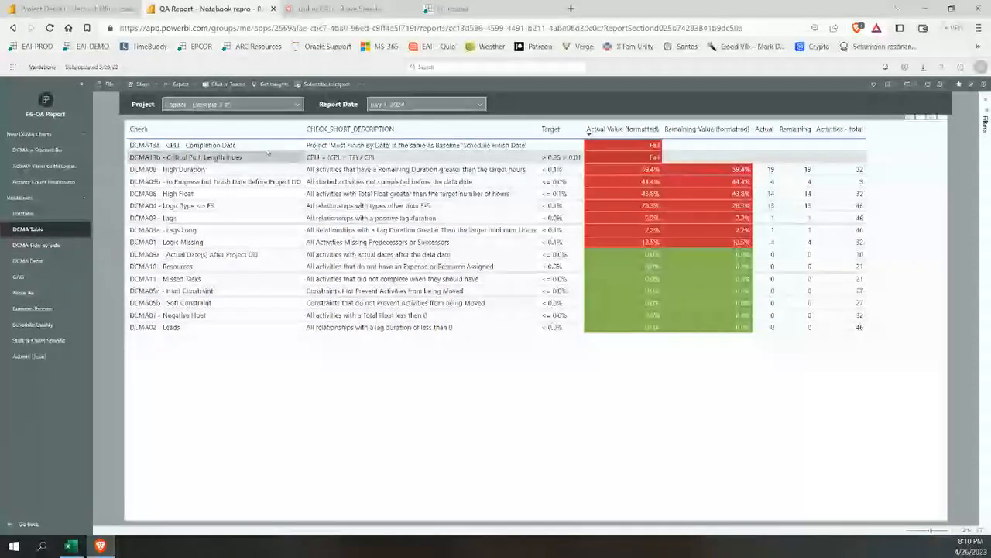
left_click(426, 104)
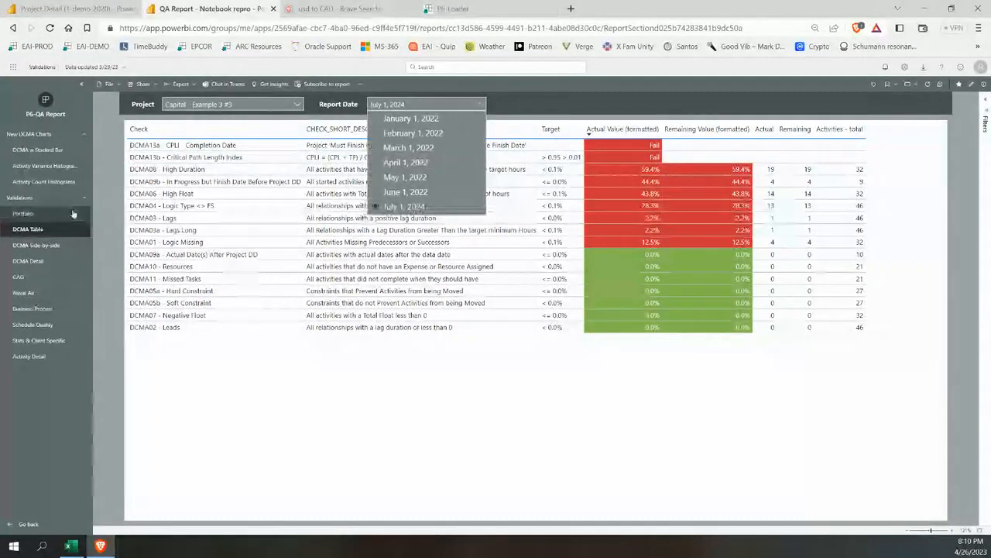
Show the portfolio's DCMA checks, the Business Process checks and the Schedule Quality page
left_click(45, 216)
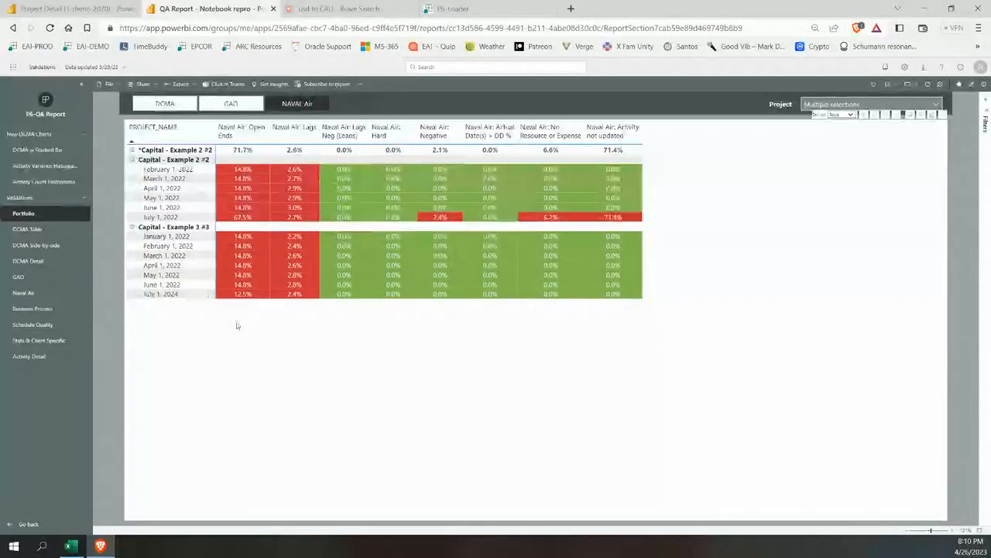
left_click(175, 105)
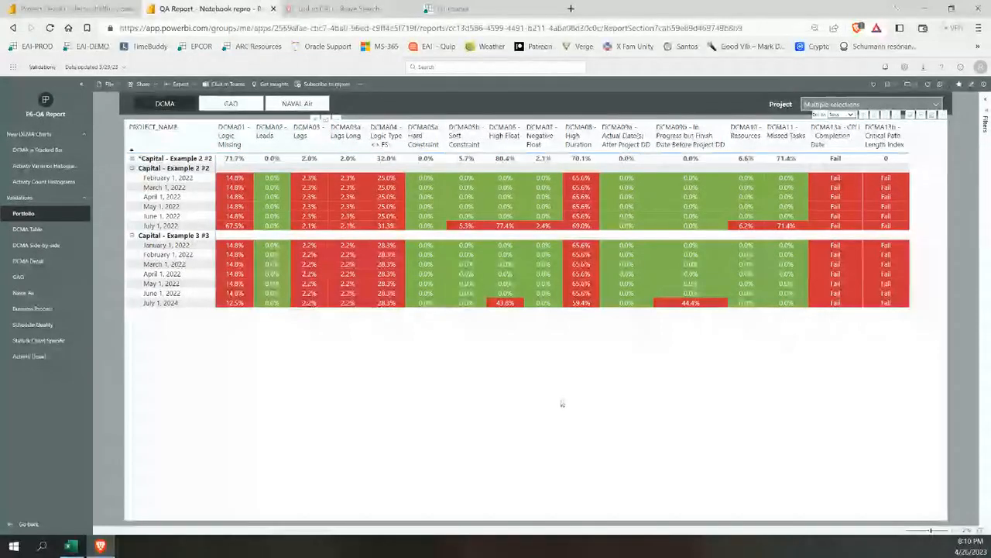
left_click(35, 309)
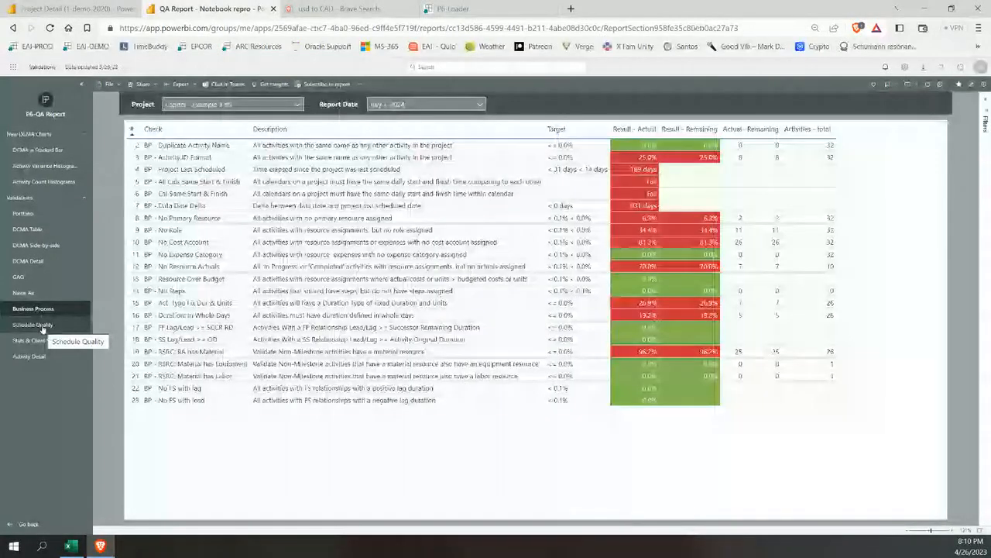
left_click(42, 326)
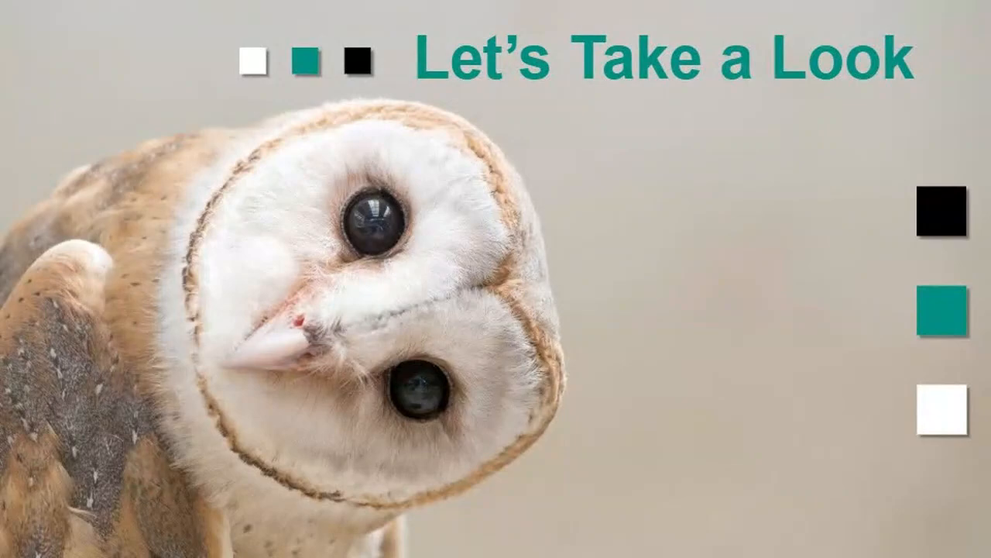
key("Right")
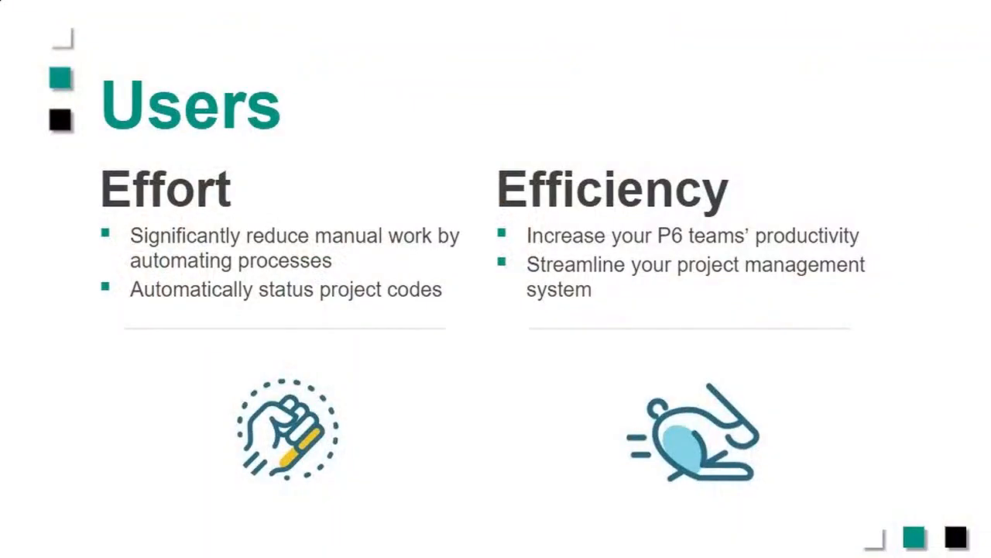